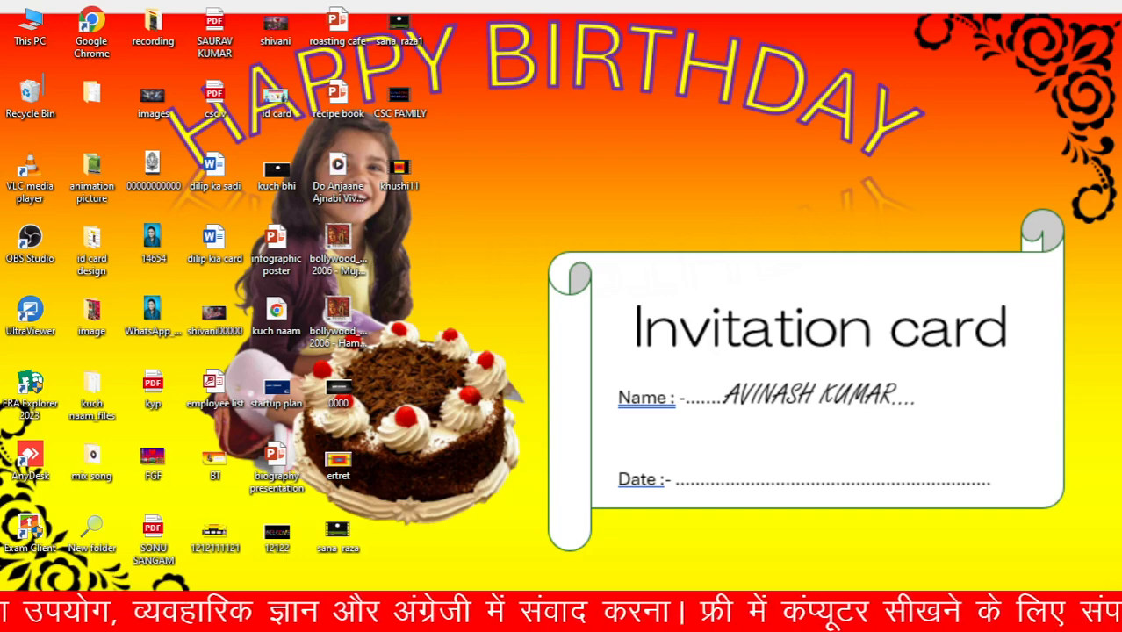
pyautogui.press('super+s')
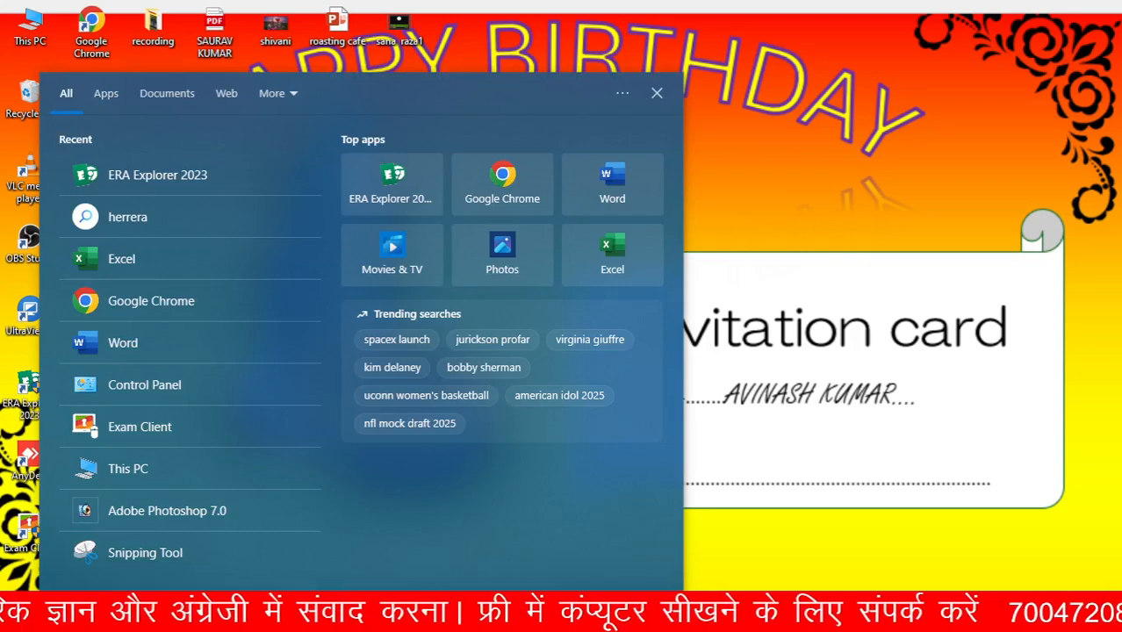
pyautogui.write('x')
pyautogui.click(771, 236)
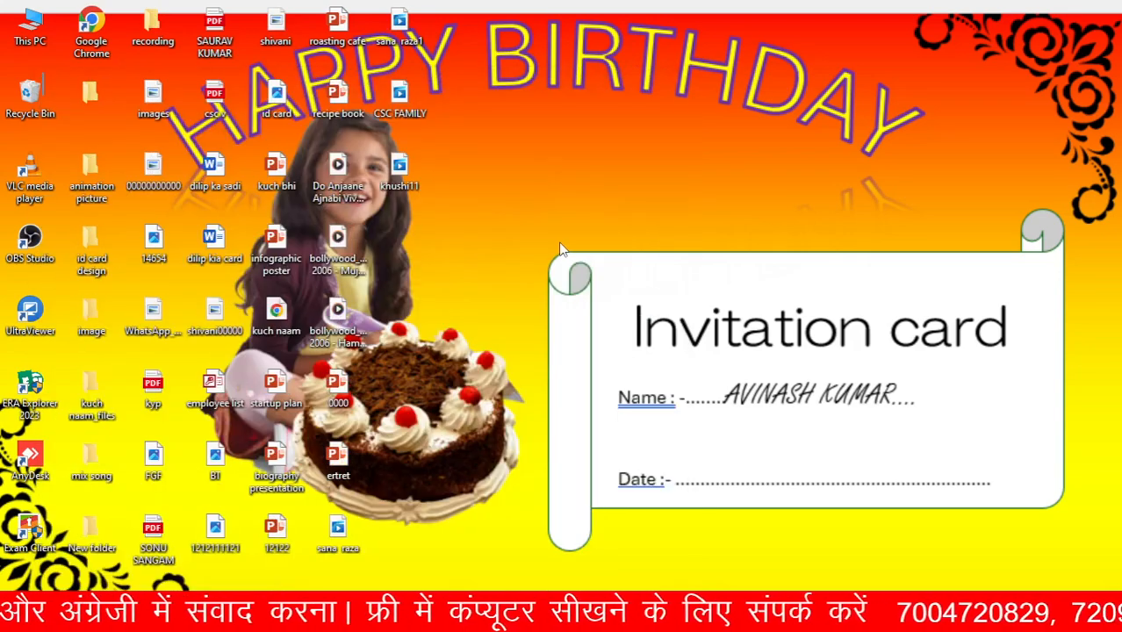
pyautogui.rightClick(562, 245)
pyautogui.click(602, 290)
pyautogui.click(193, 614)
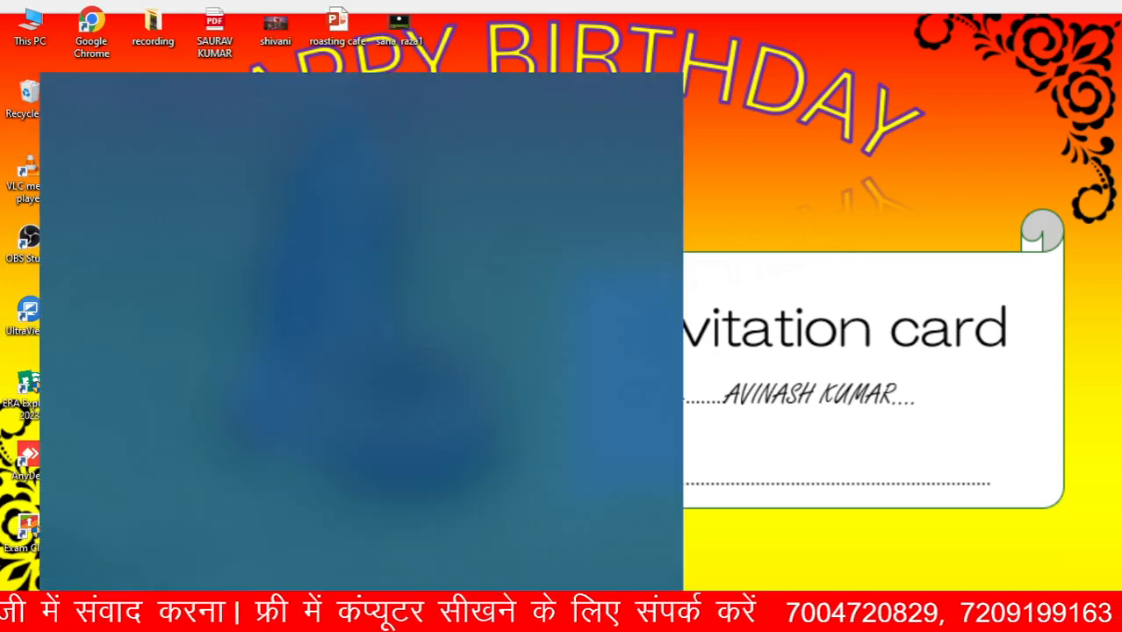
pyautogui.click(887, 274)
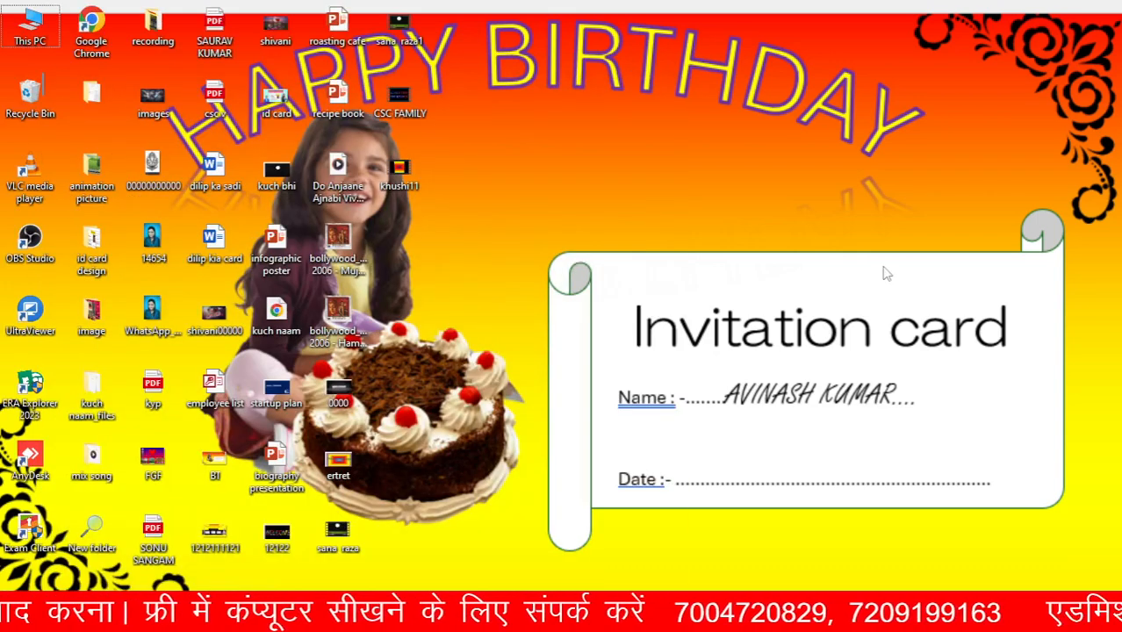
pyautogui.rightClick(564, 168)
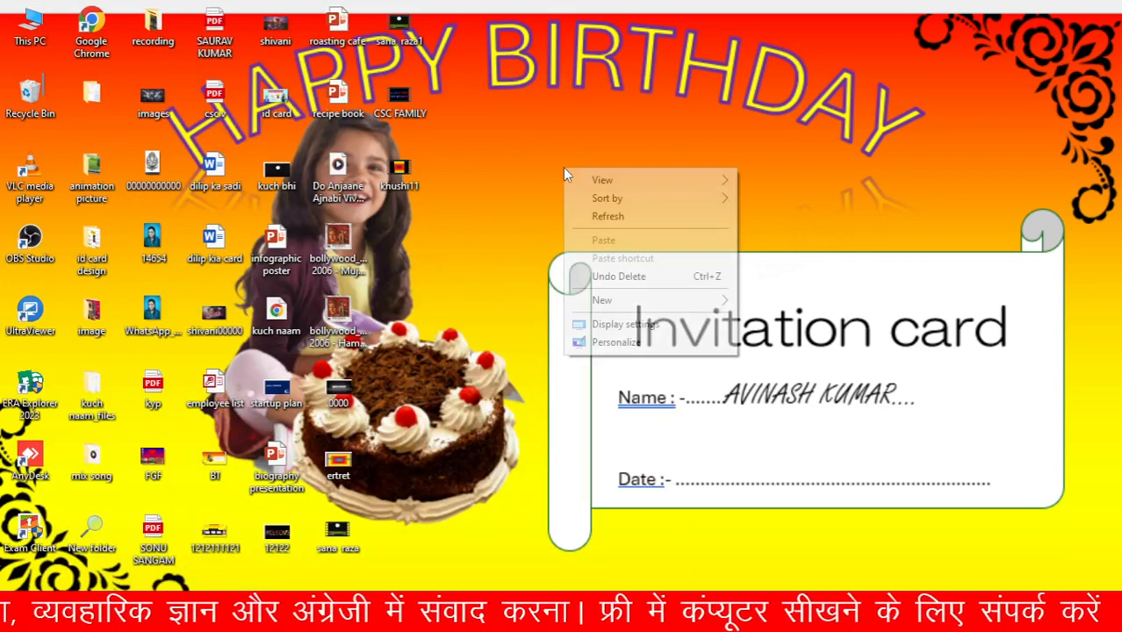
pyautogui.click(615, 217)
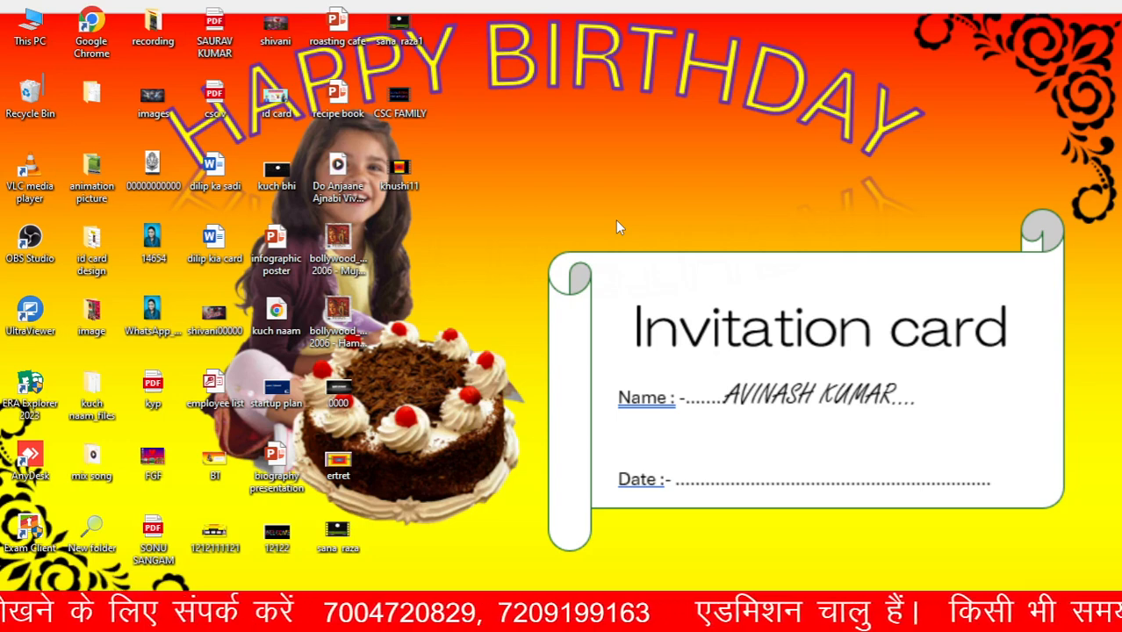
pyautogui.rightClick(612, 218)
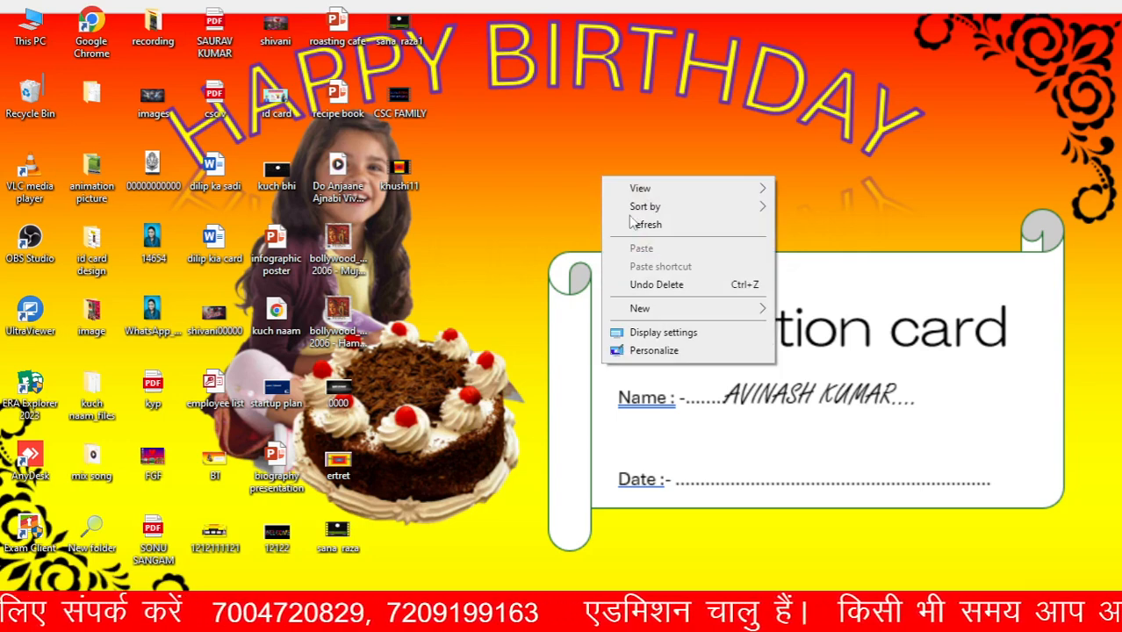
pyautogui.click(649, 227)
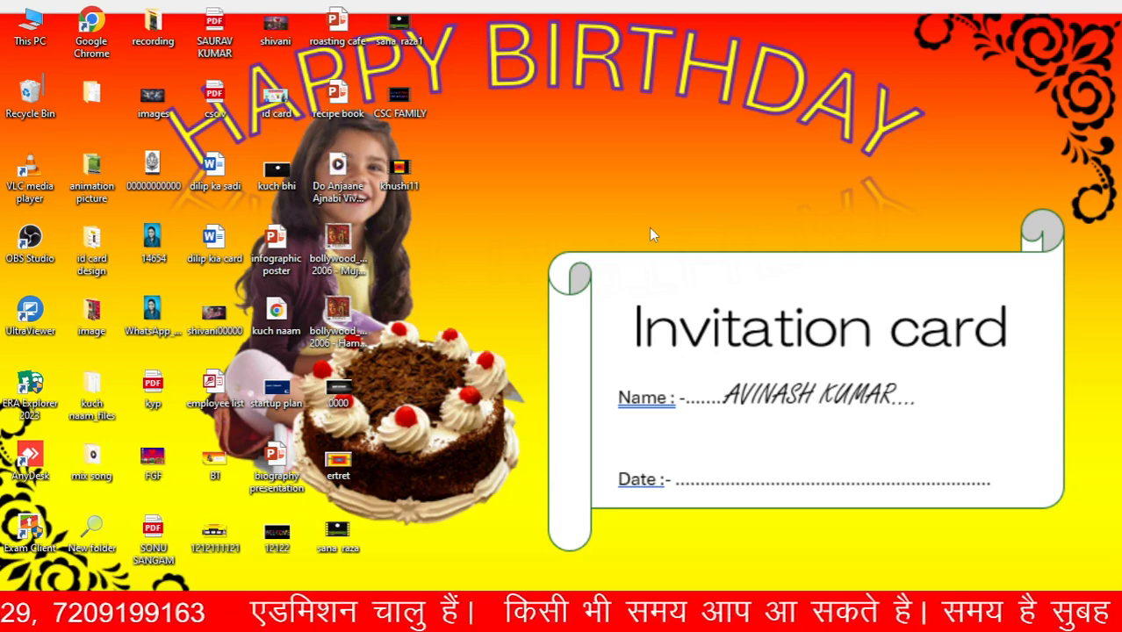
pyautogui.rightClick(649, 227)
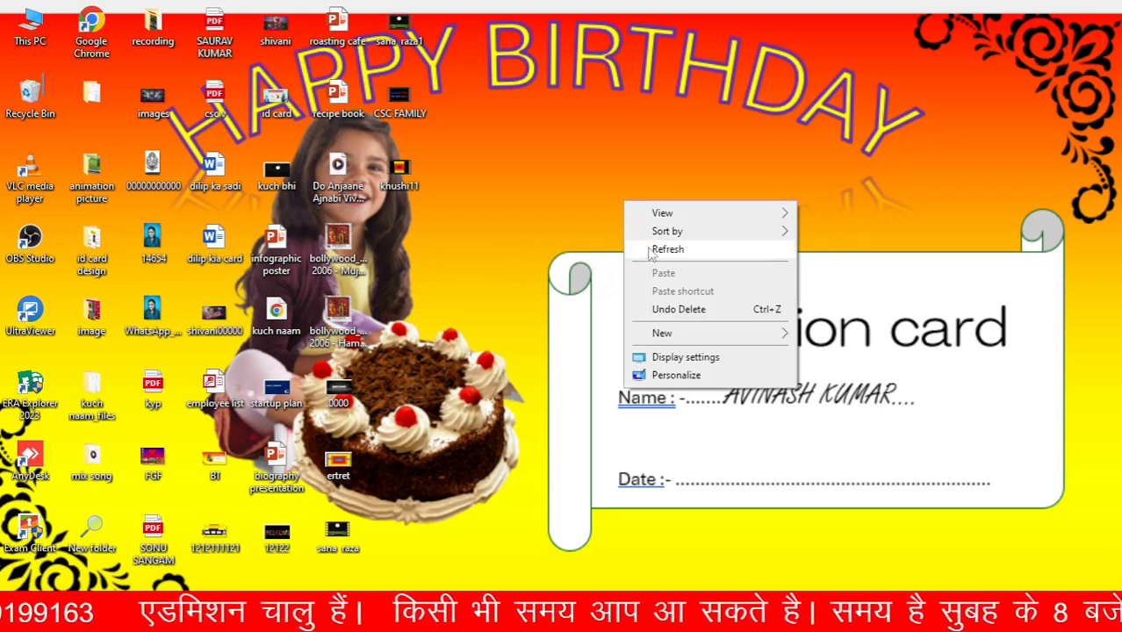
pyautogui.click(654, 248)
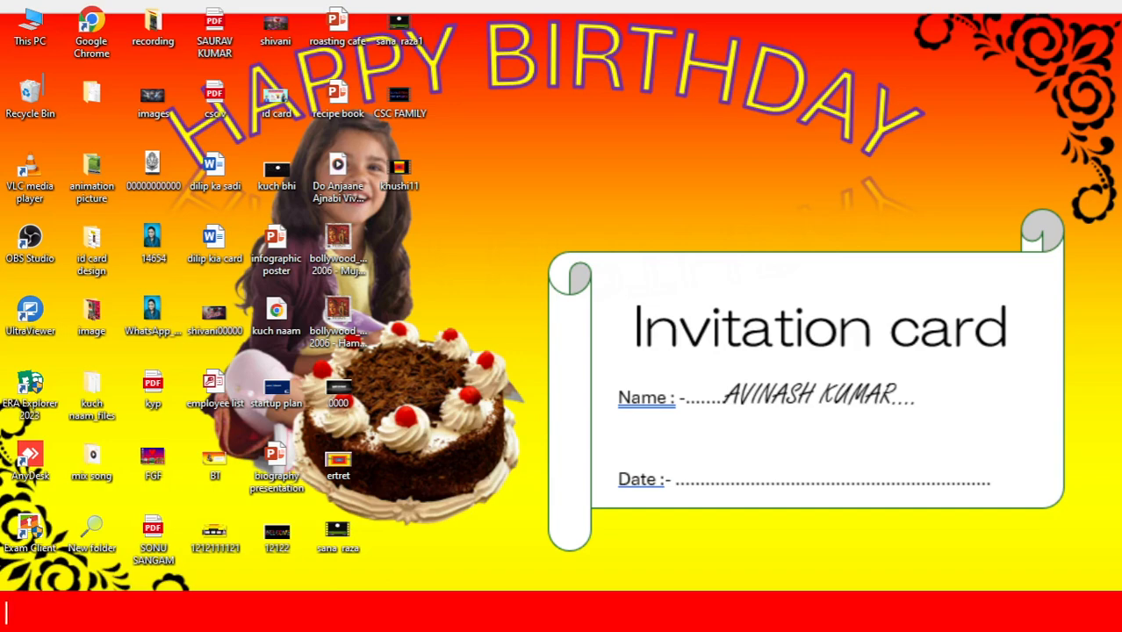
# Launch Excel and open the recent workbook khushi 1 from drive D
pyautogui.press('super+s')
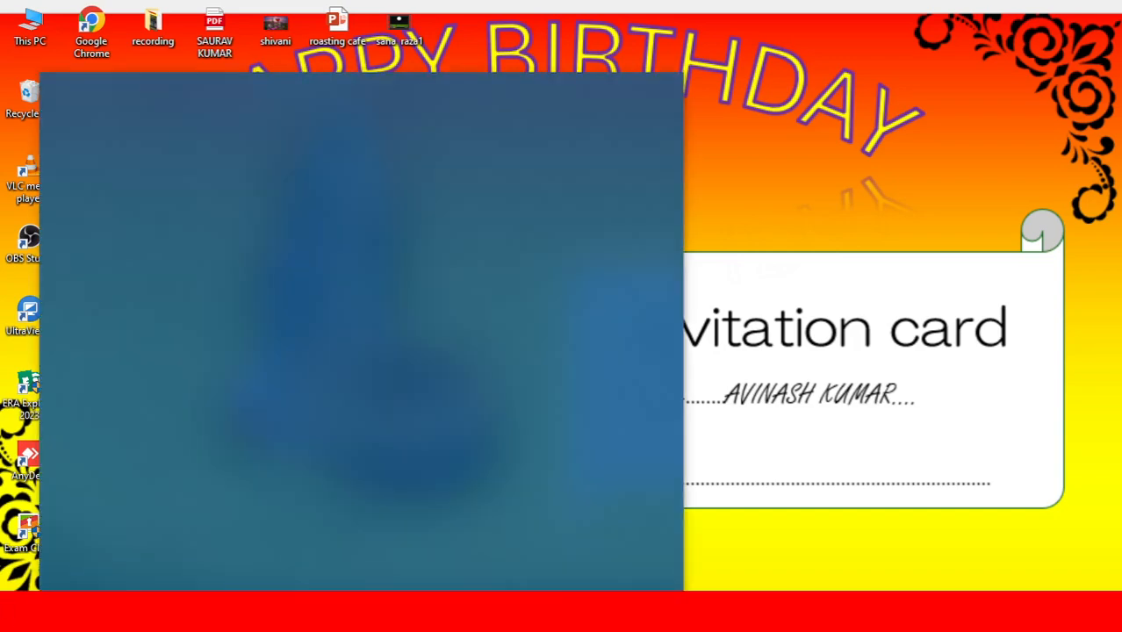
pyautogui.write('ex')
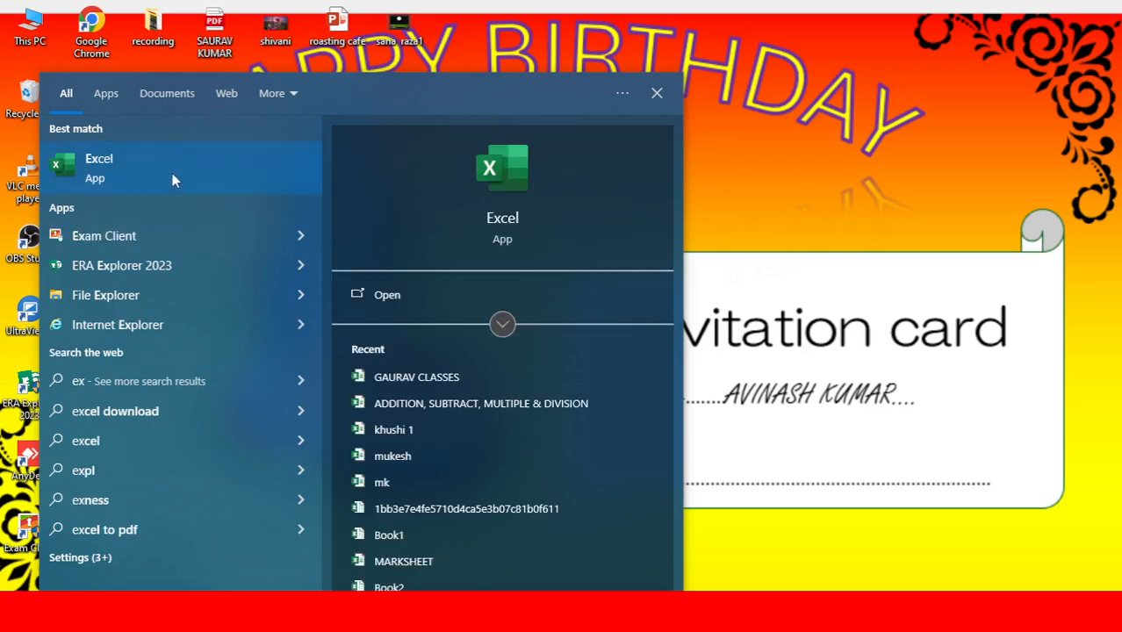
pyautogui.click(172, 173)
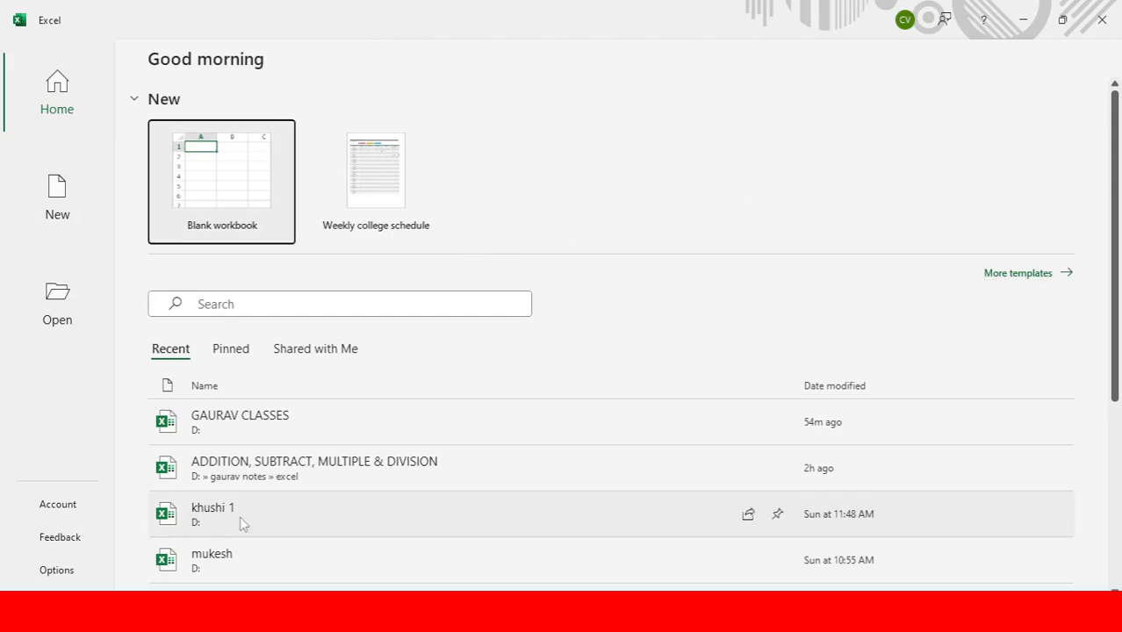
pyautogui.click(242, 523)
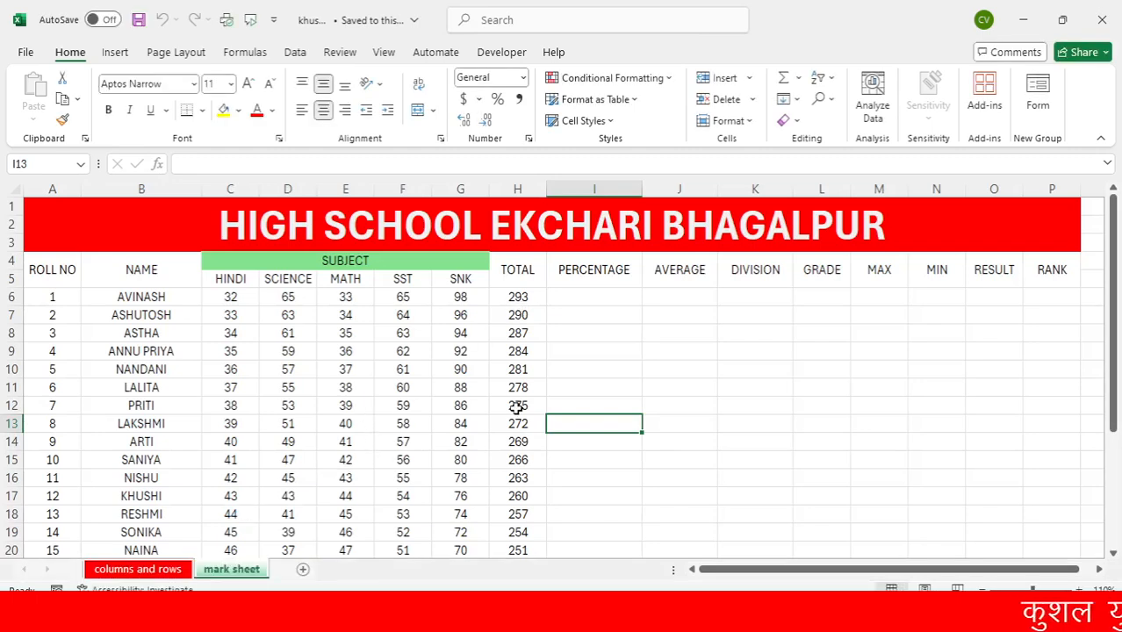
# Clear the existing TOTAL formulas from H6 to H28 on the mark sheet
pyautogui.click(513, 301)
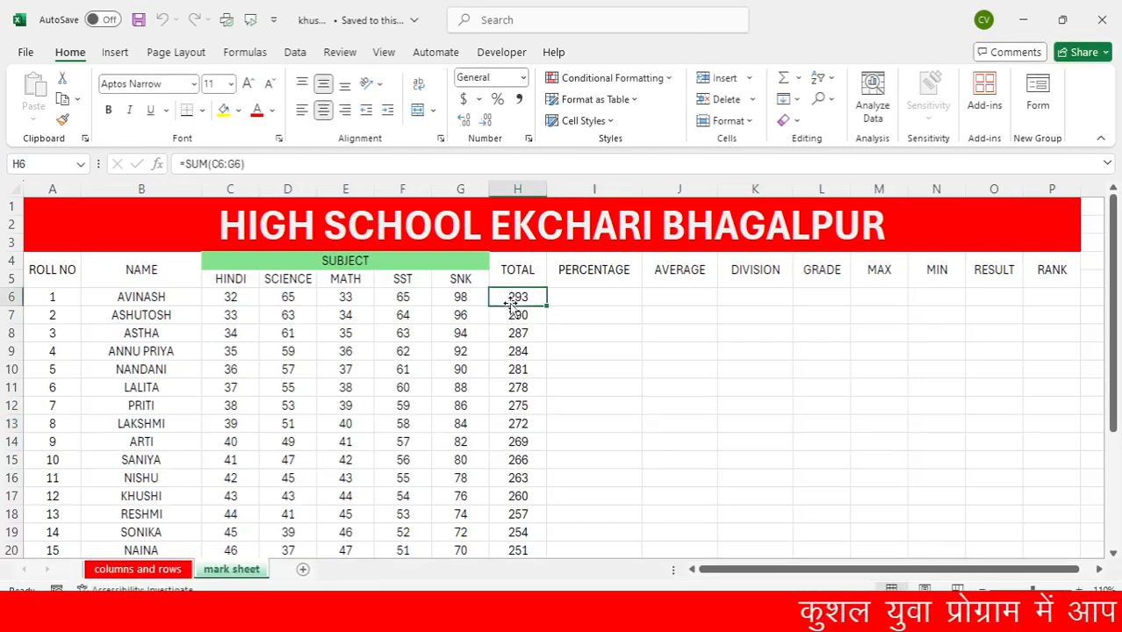
pyautogui.click(513, 331)
pyautogui.moveTo(518, 296); pyautogui.dragTo(518, 436)
pyautogui.press('Delete')
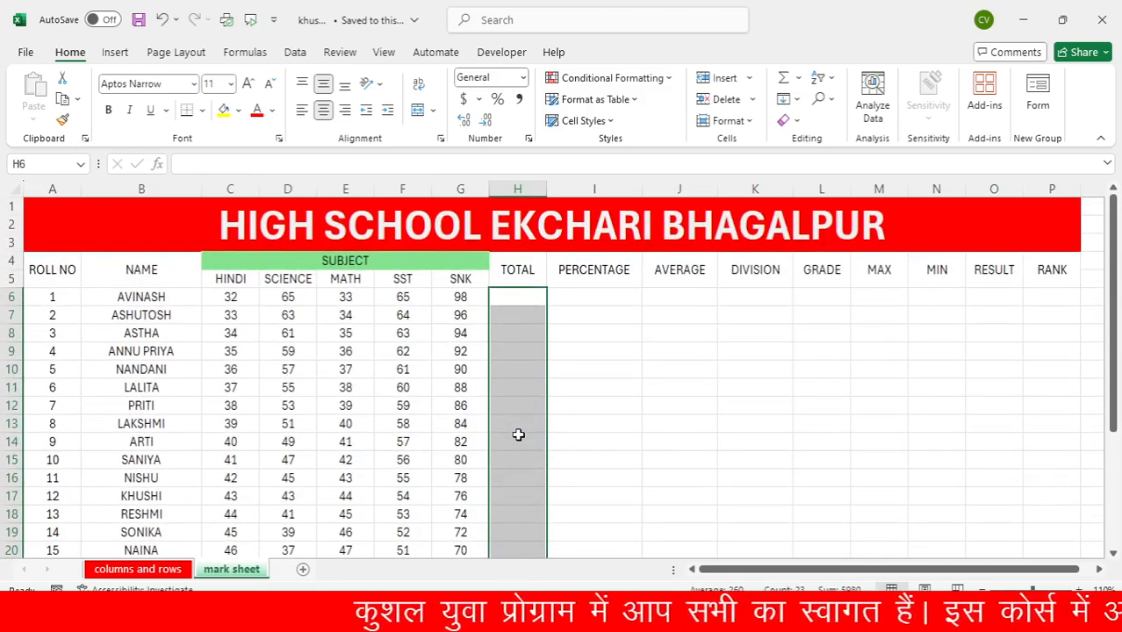
pyautogui.click(518, 437)
# Sum the first student's five subject marks in C6:G6 into the TOTAL cell H6 with AutoSum
pyautogui.click(512, 299)
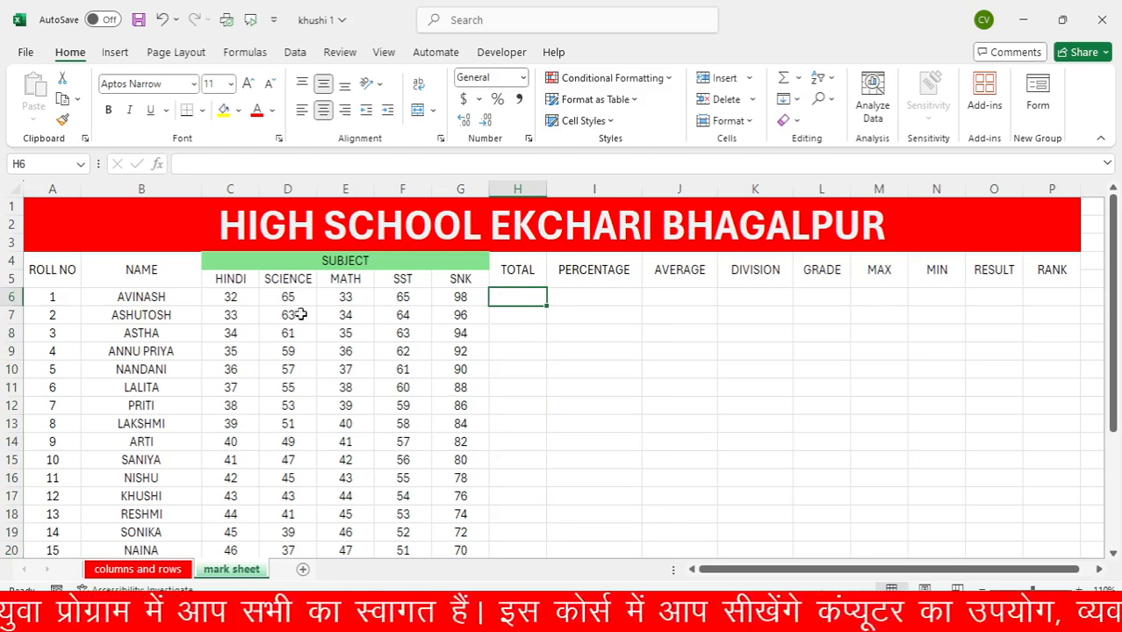
pyautogui.moveTo(233, 297); pyautogui.dragTo(510, 298)
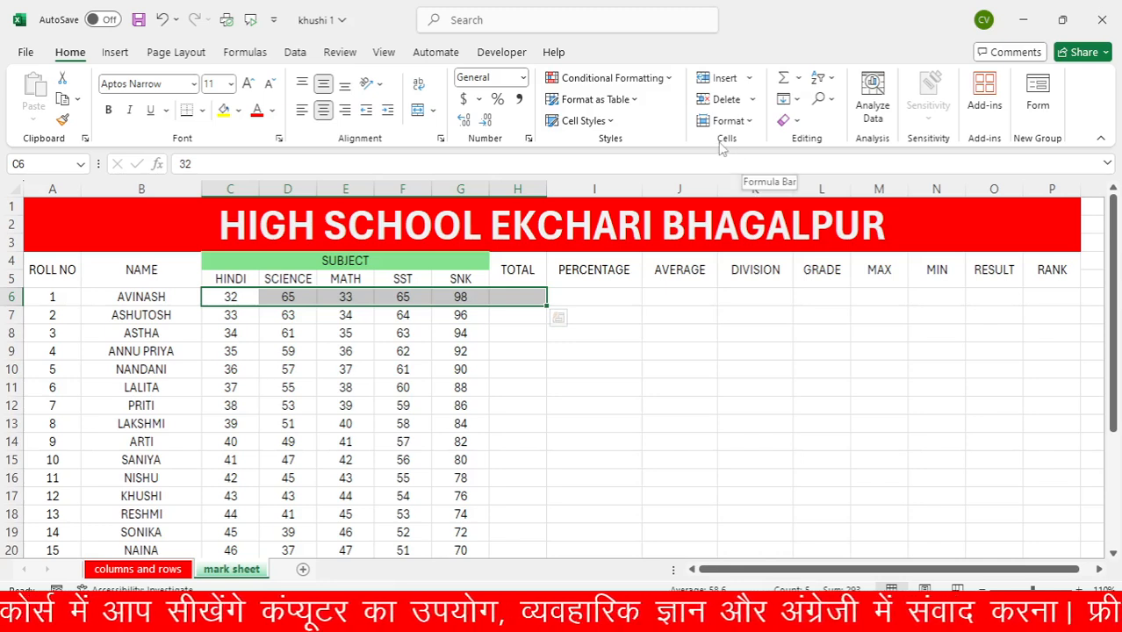
pyautogui.click(784, 79)
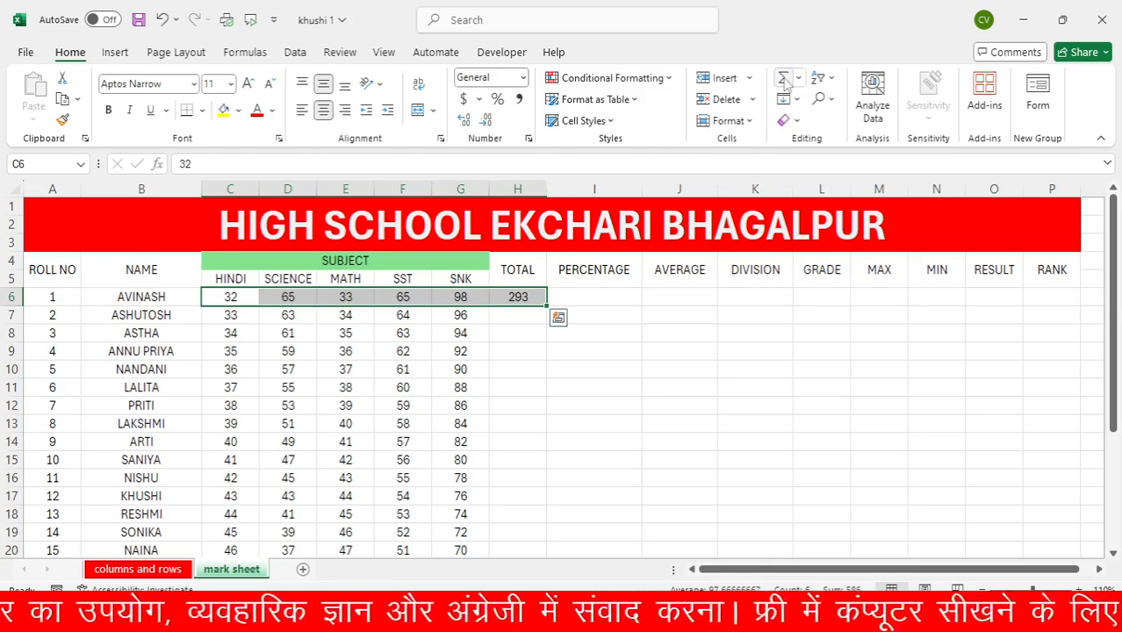
pyautogui.click(502, 332)
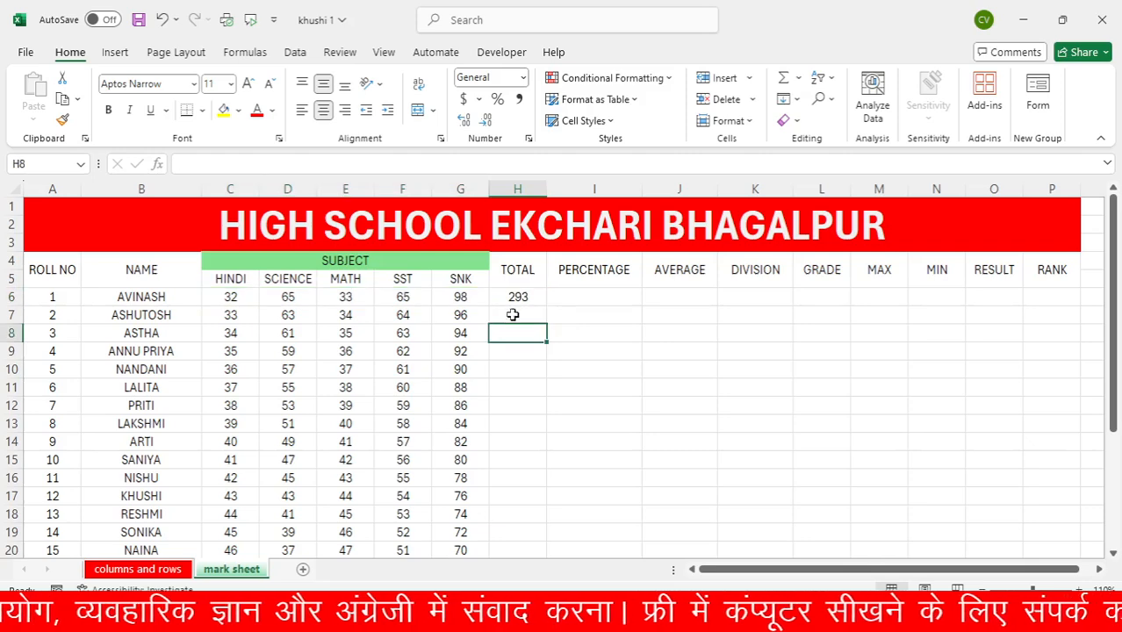
# Fill the SUM formula from H6 down the TOTAL column to H28 and check the filled rows
pyautogui.click(513, 299)
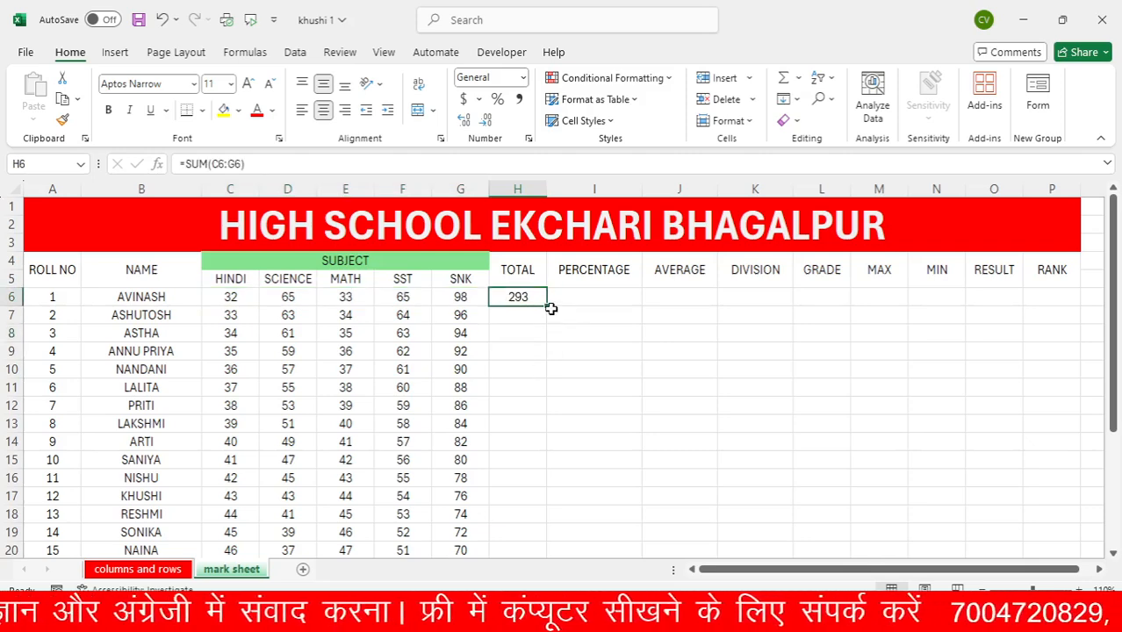
pyautogui.doubleClick(546, 307)
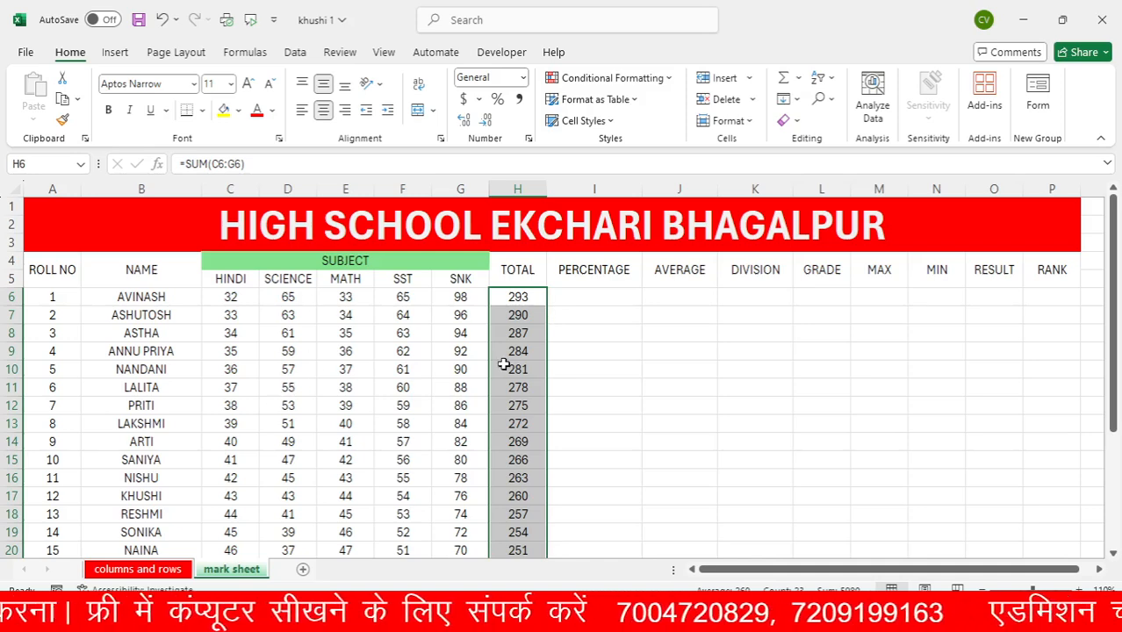
pyautogui.scroll(-8, 504, 365)
pyautogui.scroll(5, 507, 376)
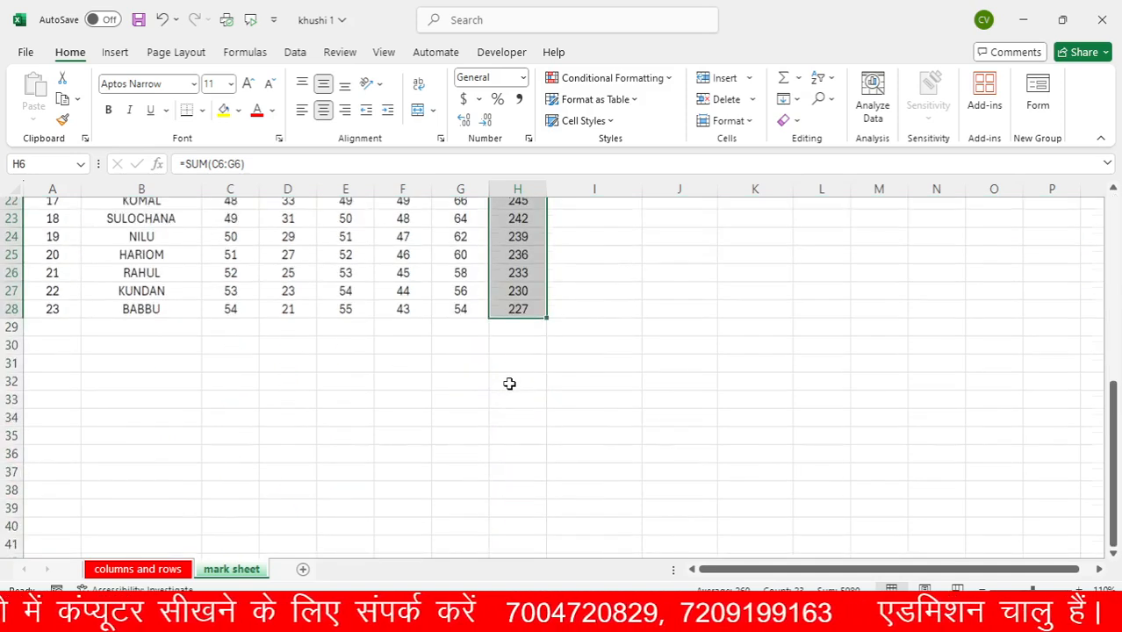
pyautogui.scroll(3, 509, 384)
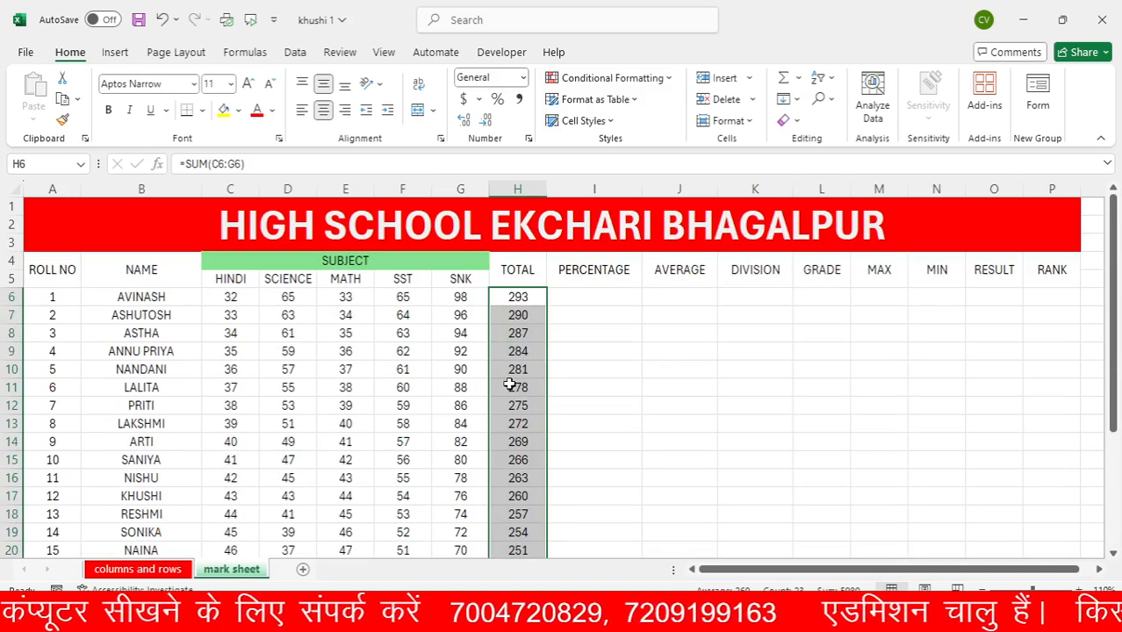
pyautogui.click(604, 300)
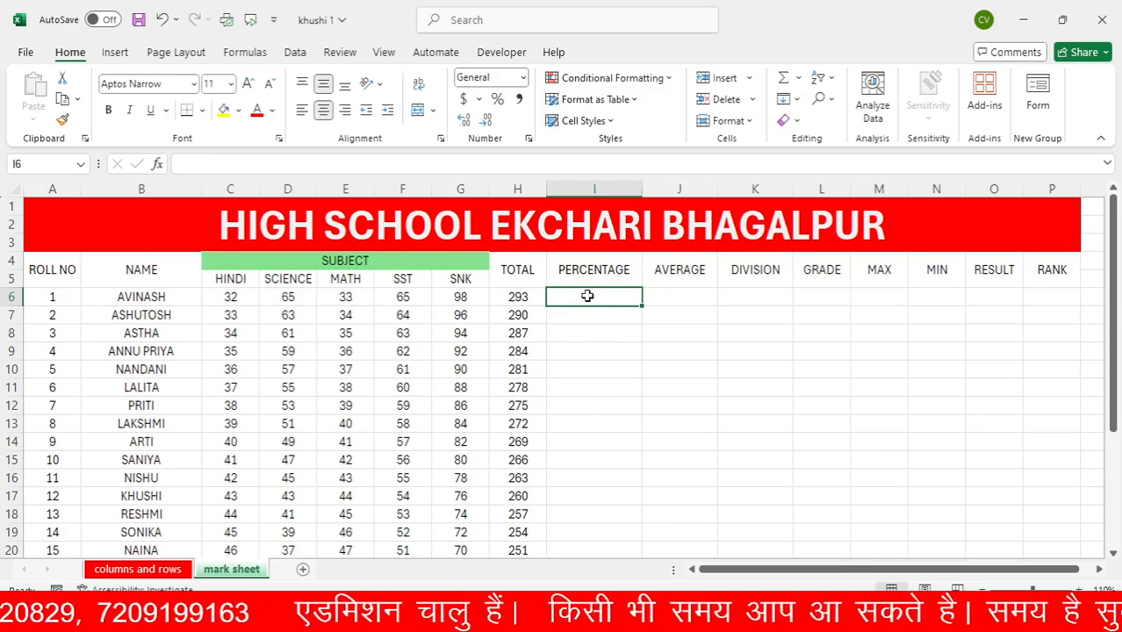
pyautogui.write('ö')
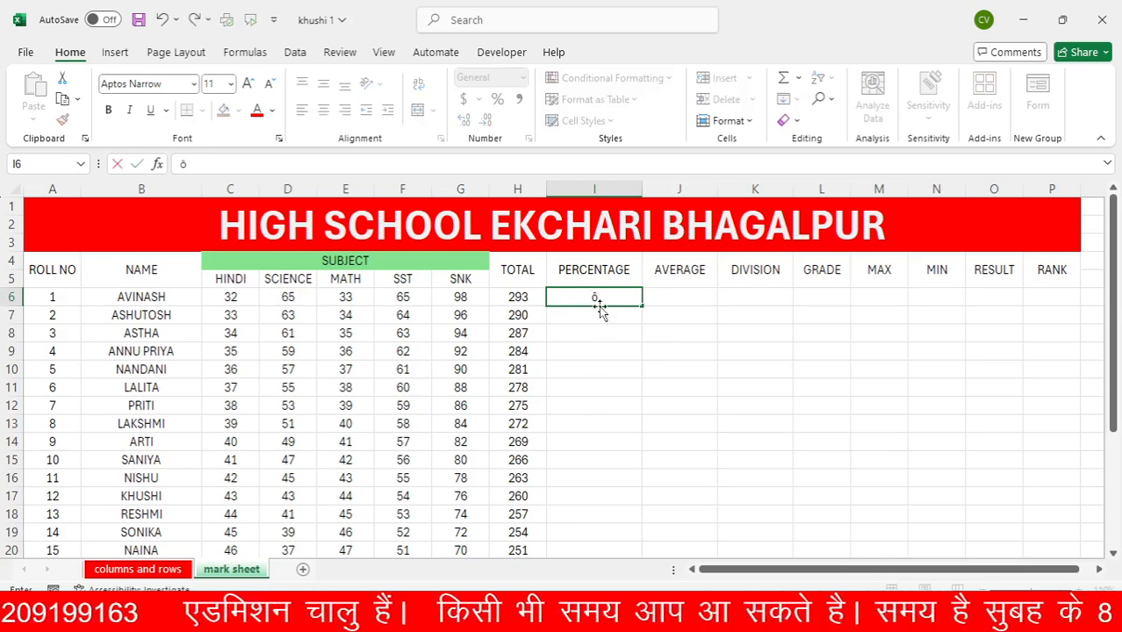
pyautogui.press('BackSpace')
pyautogui.click(591, 369)
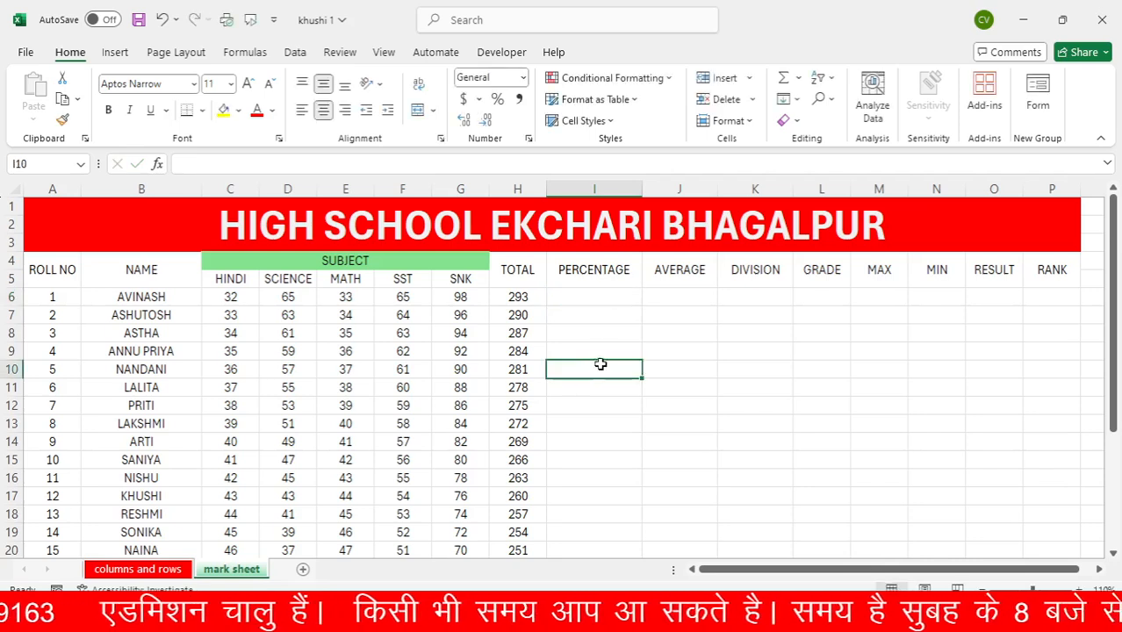
pyautogui.click(588, 298)
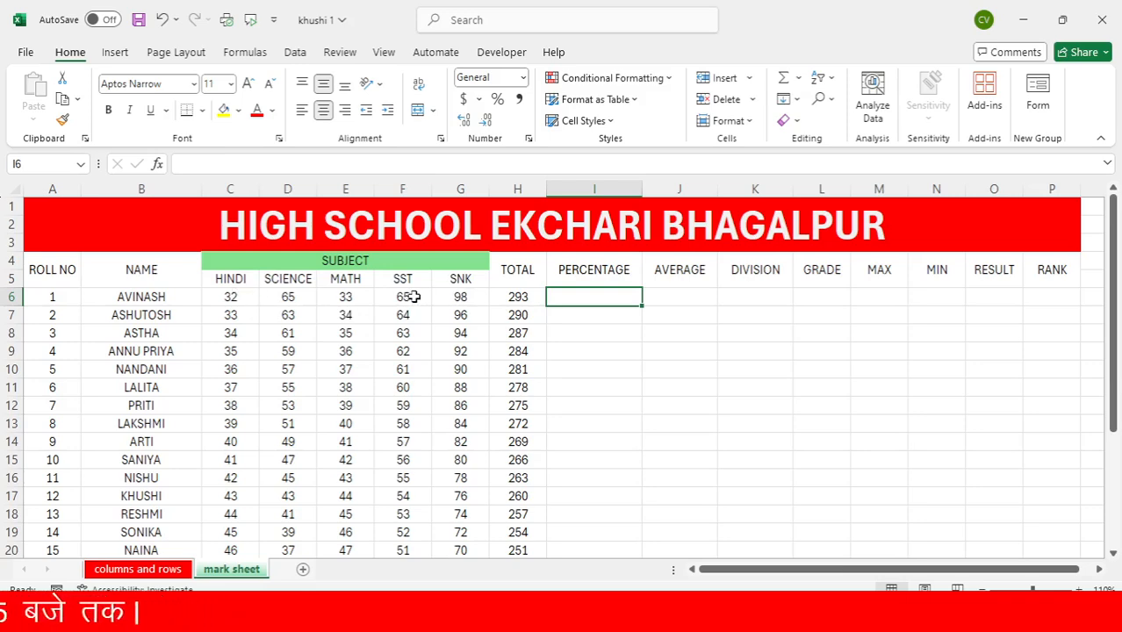
pyautogui.click(500, 294)
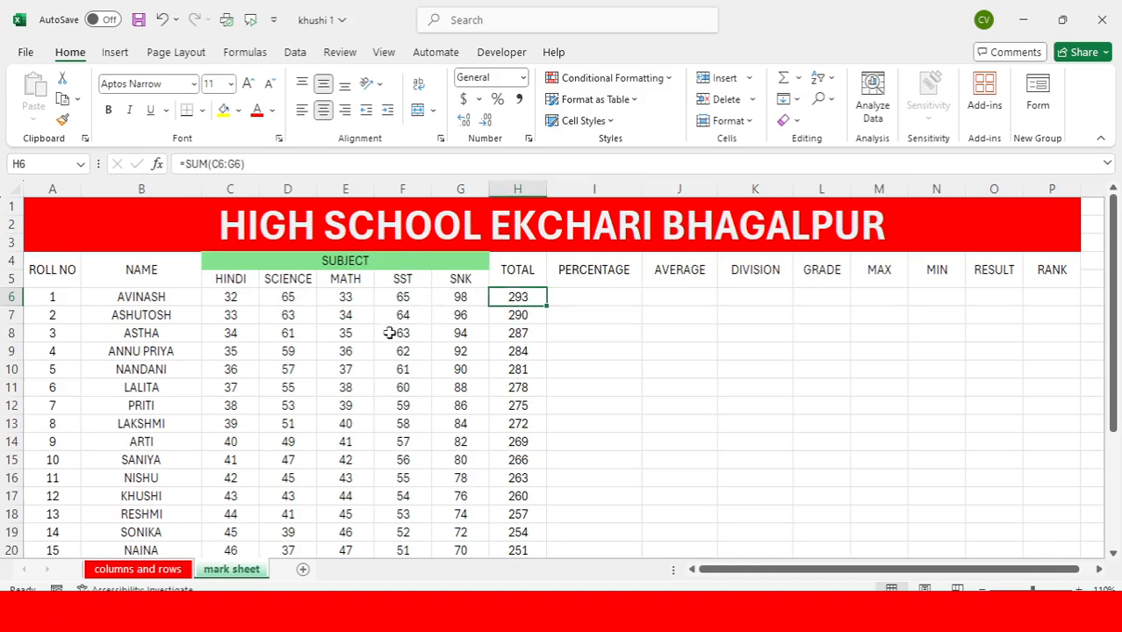
# Calculate the first student's percentage in I6 by dividing the total by five with the formula =H6/5
pyautogui.click(581, 302)
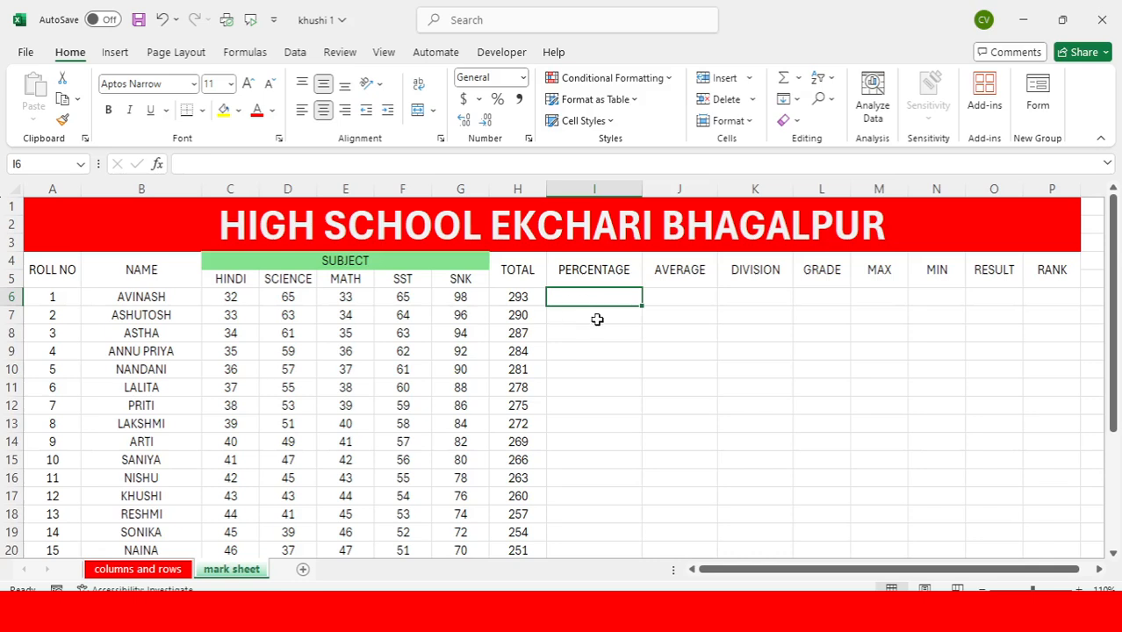
pyautogui.write('=h')
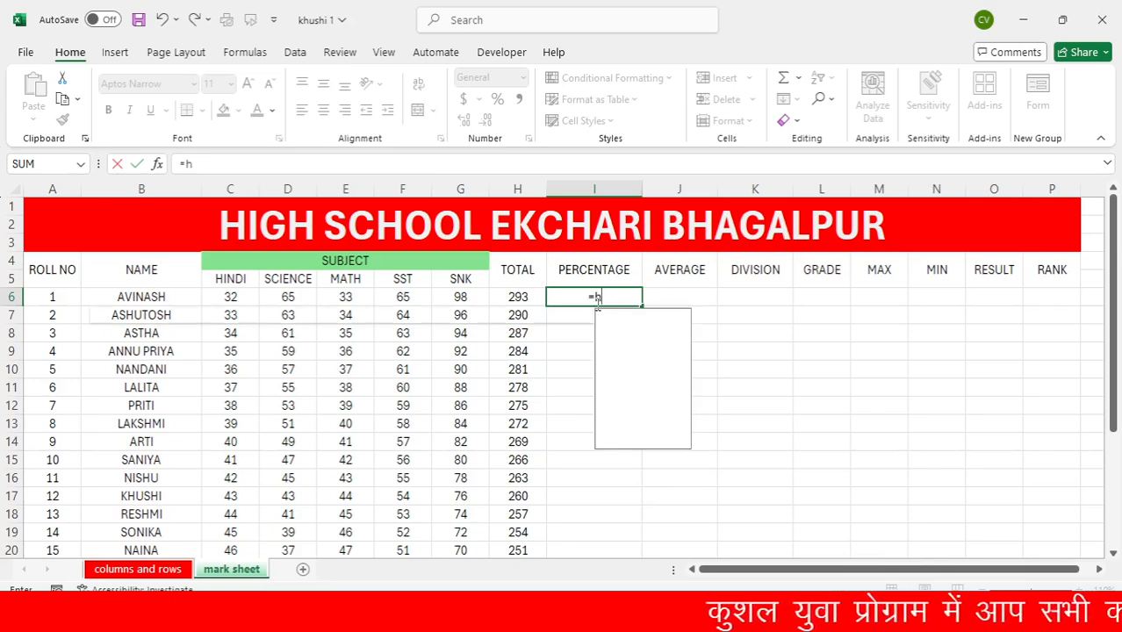
pyautogui.write('6')
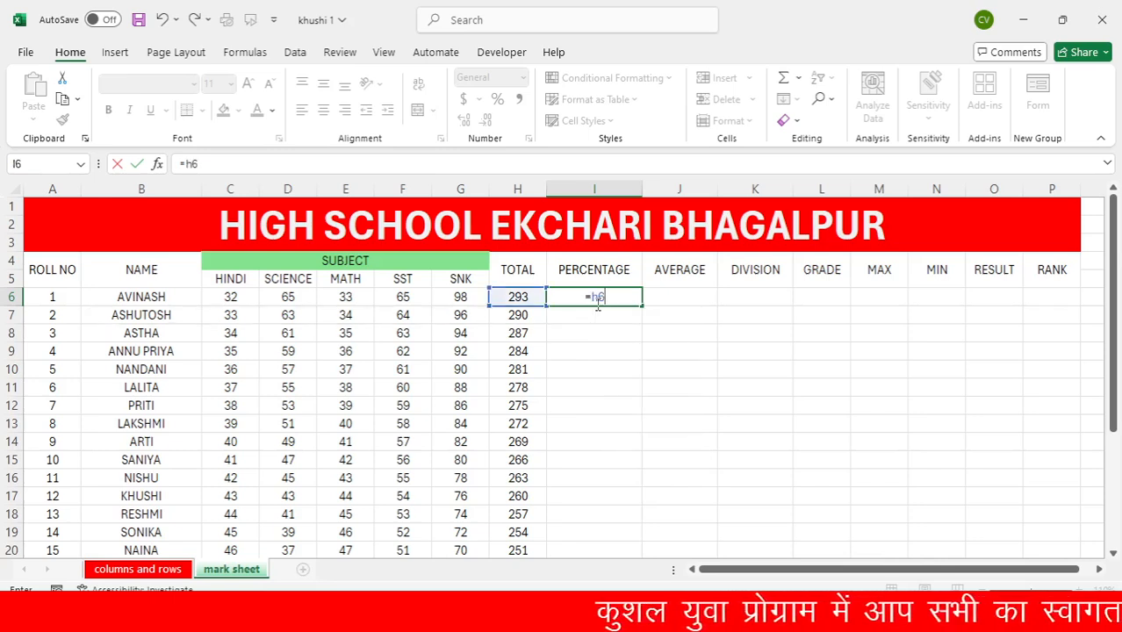
pyautogui.press('BackSpace')
pyautogui.press('BackSpace')
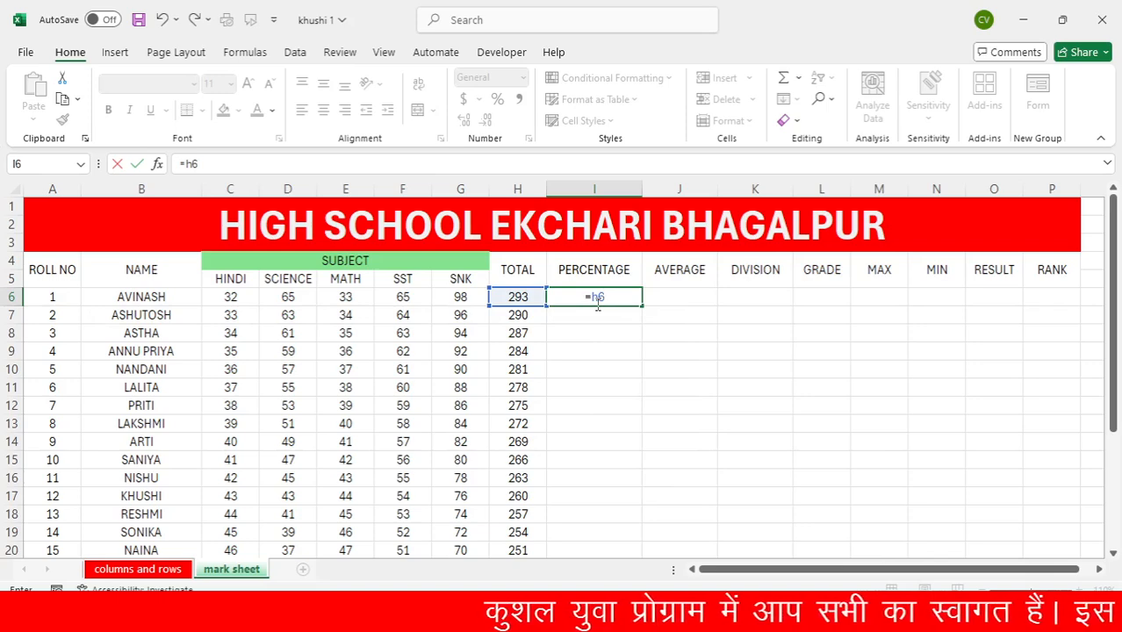
pyautogui.click(514, 297)
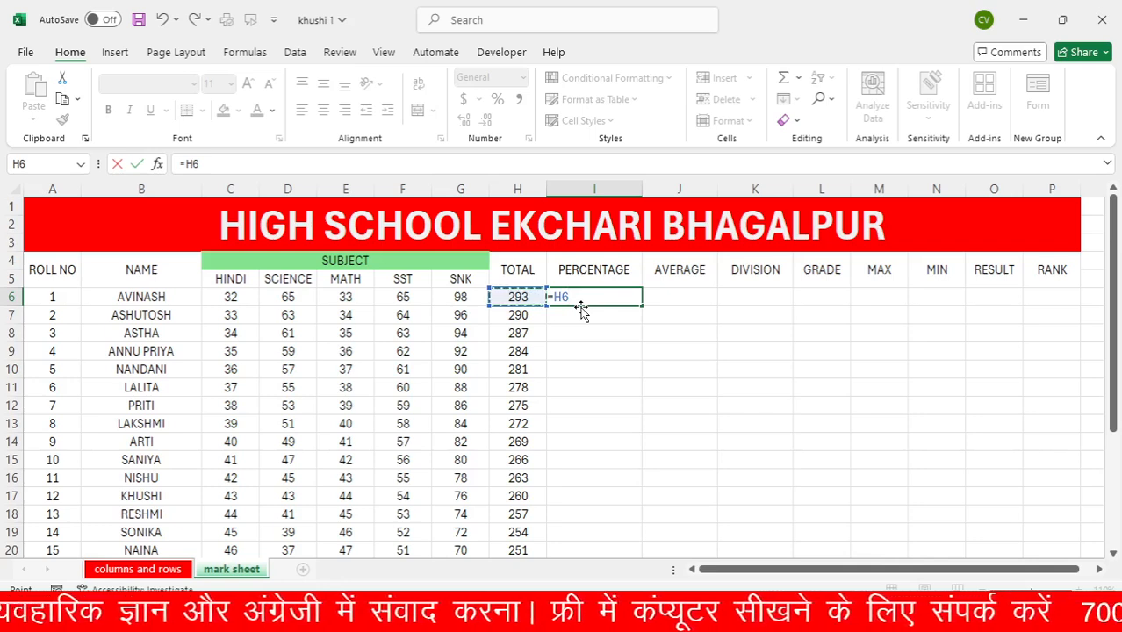
pyautogui.write('/')
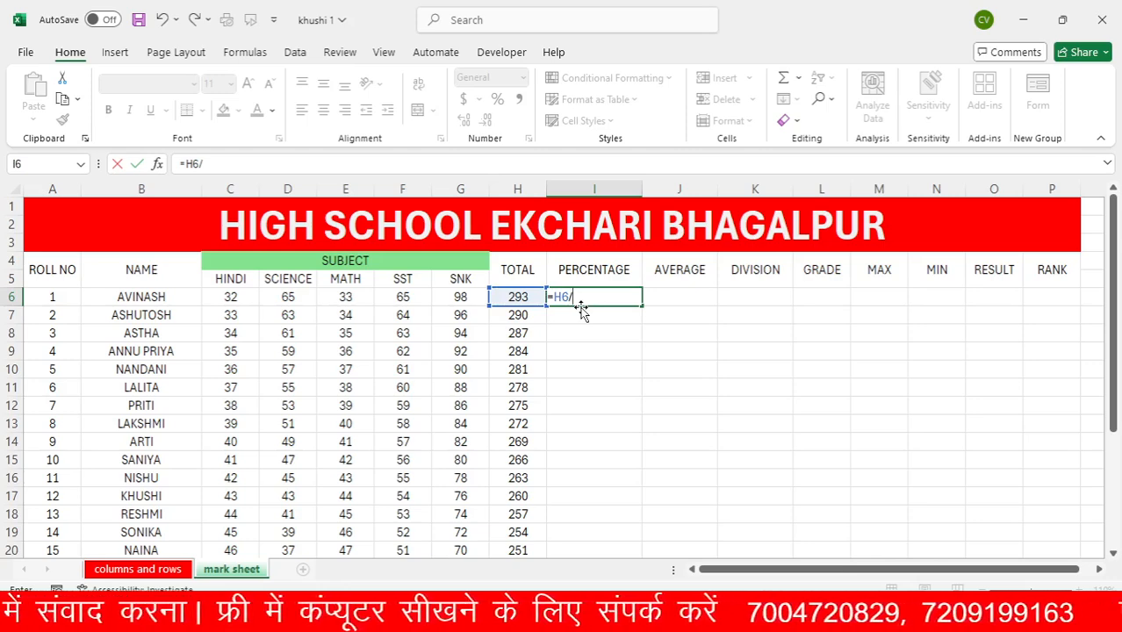
pyautogui.write('5')
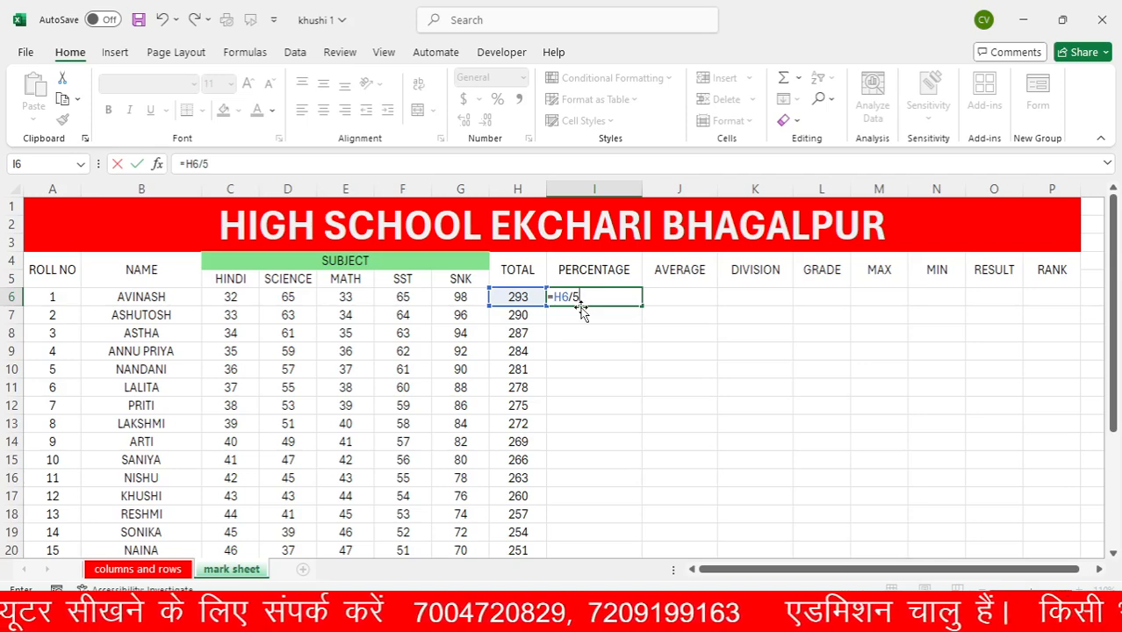
pyautogui.press('Return')
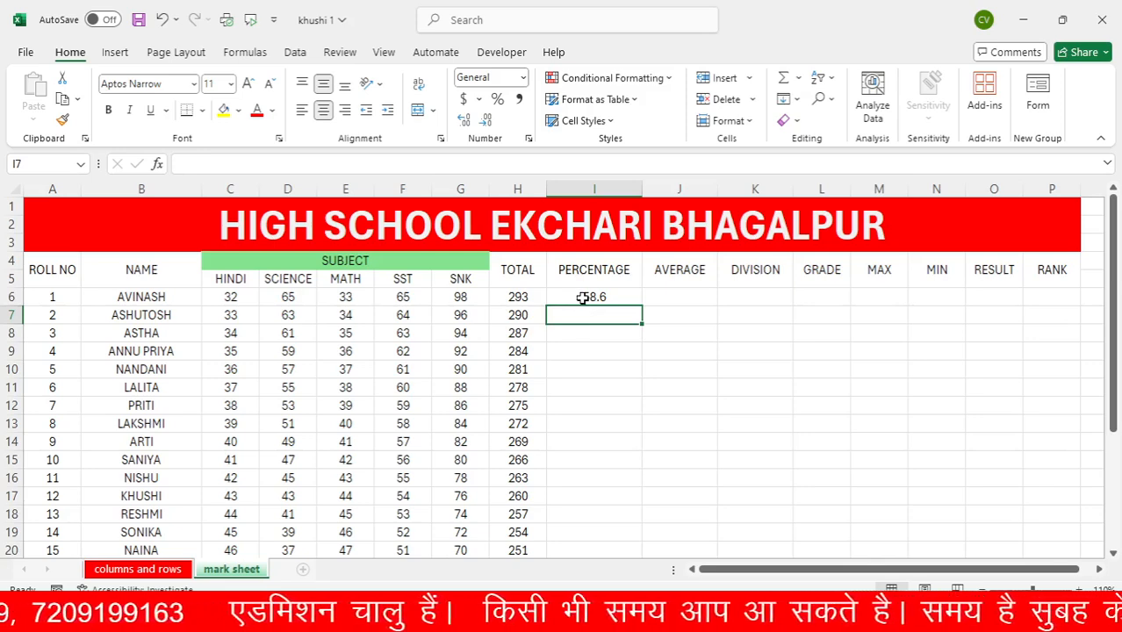
# Clear the percentage formula from I6
pyautogui.click(581, 297)
pyautogui.press('Delete')
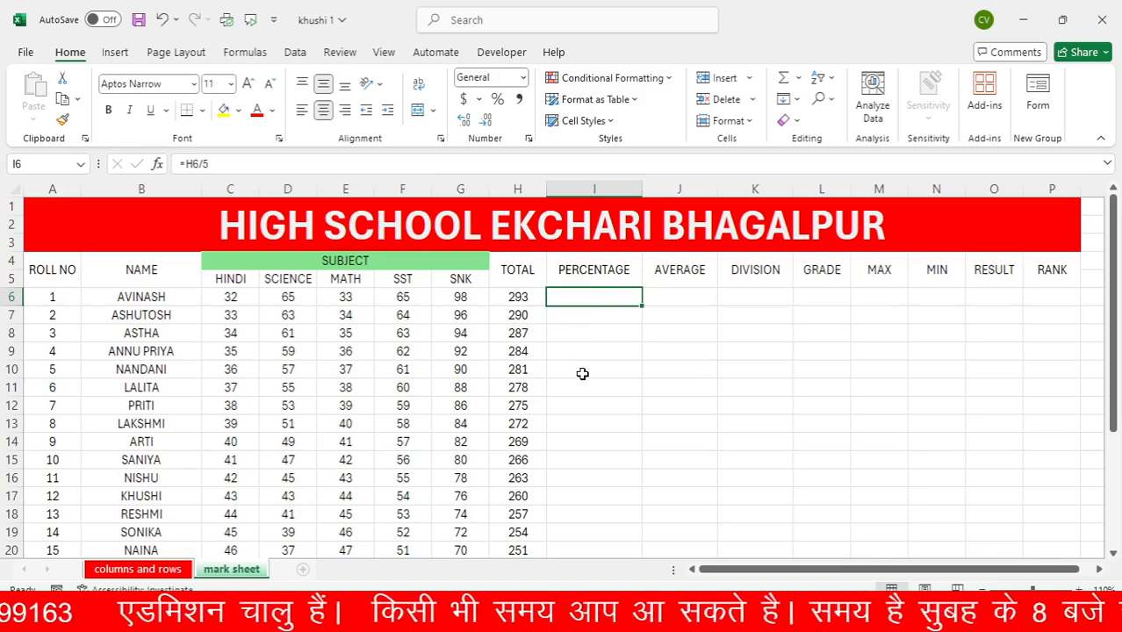
pyautogui.click(581, 372)
# Calculate the first student's percentage in I6 with =H6*100/500 and fill the formula down the PERCENTAGE column
pyautogui.click(576, 297)
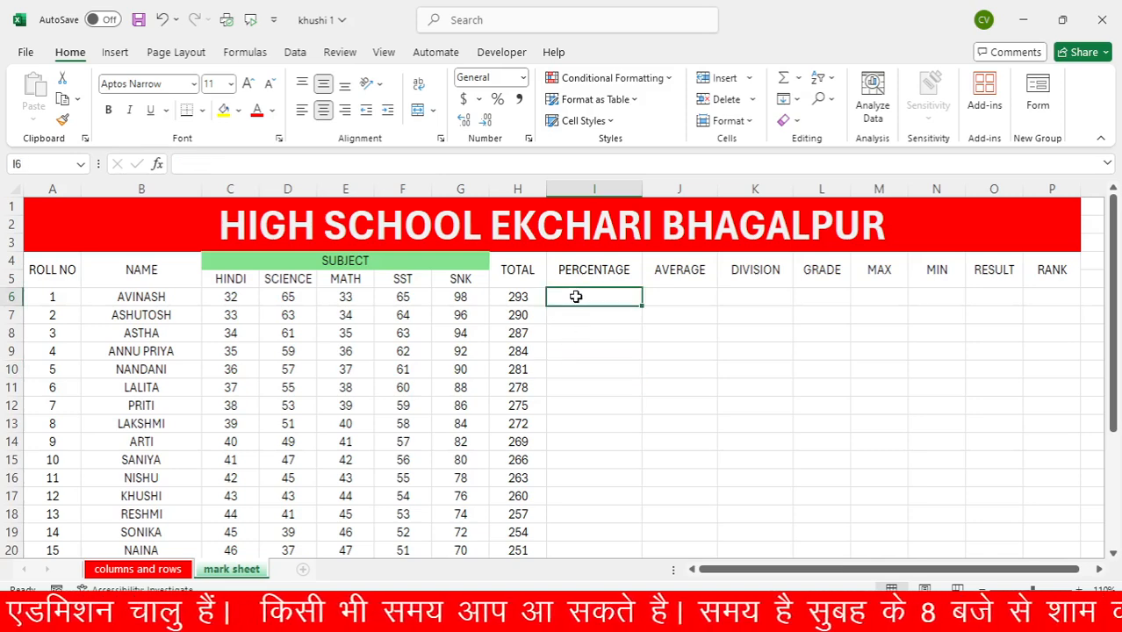
pyautogui.write('=')
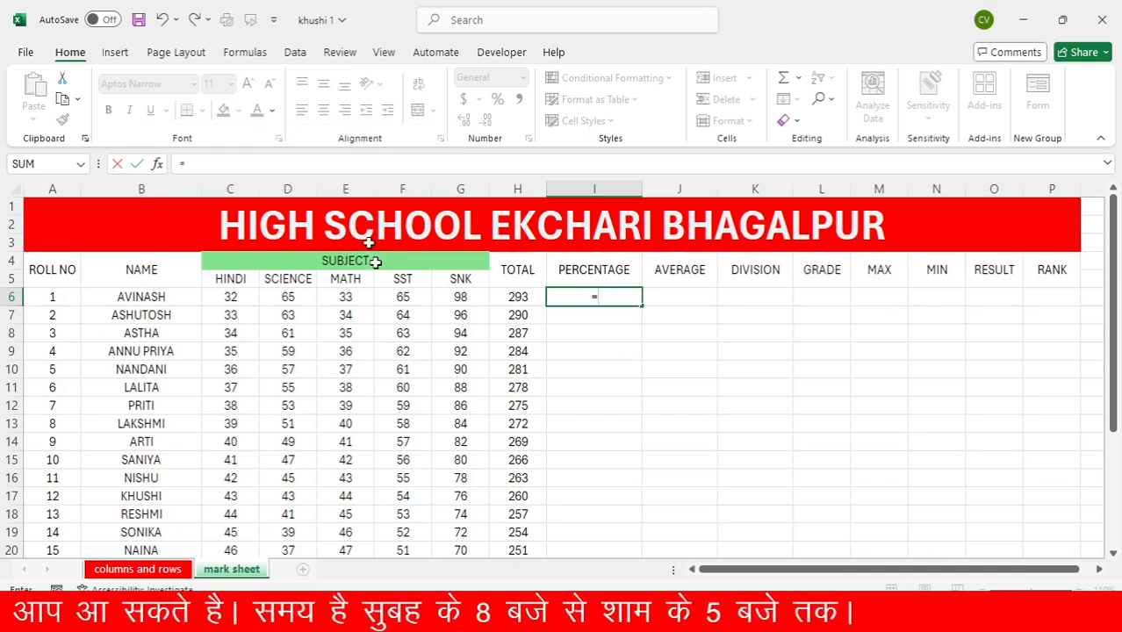
pyautogui.click(511, 299)
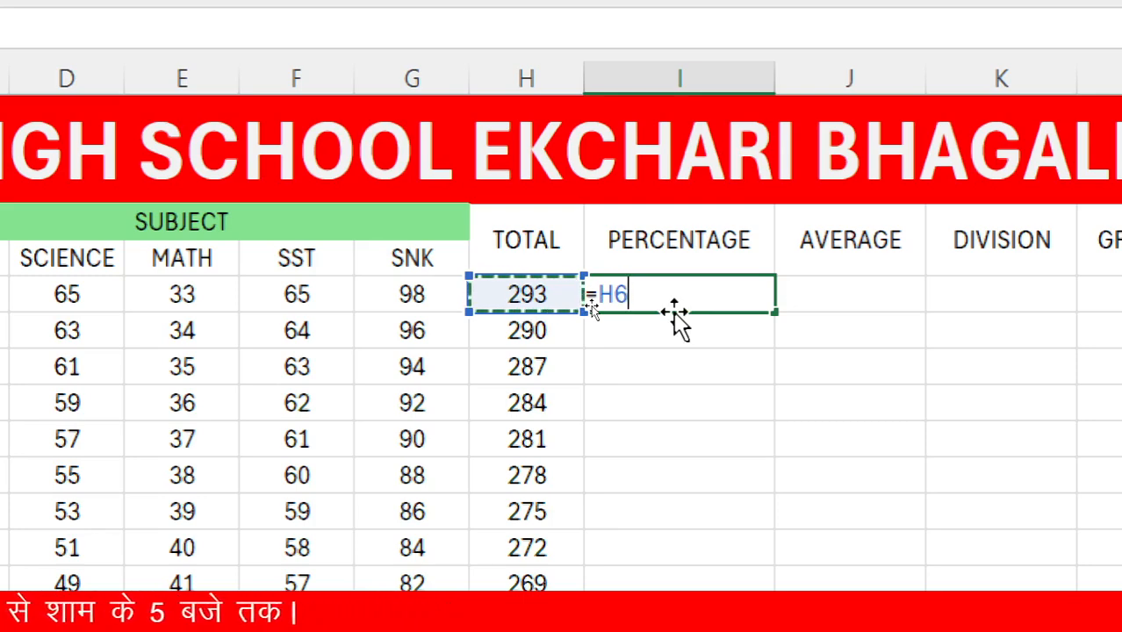
pyautogui.write('*')
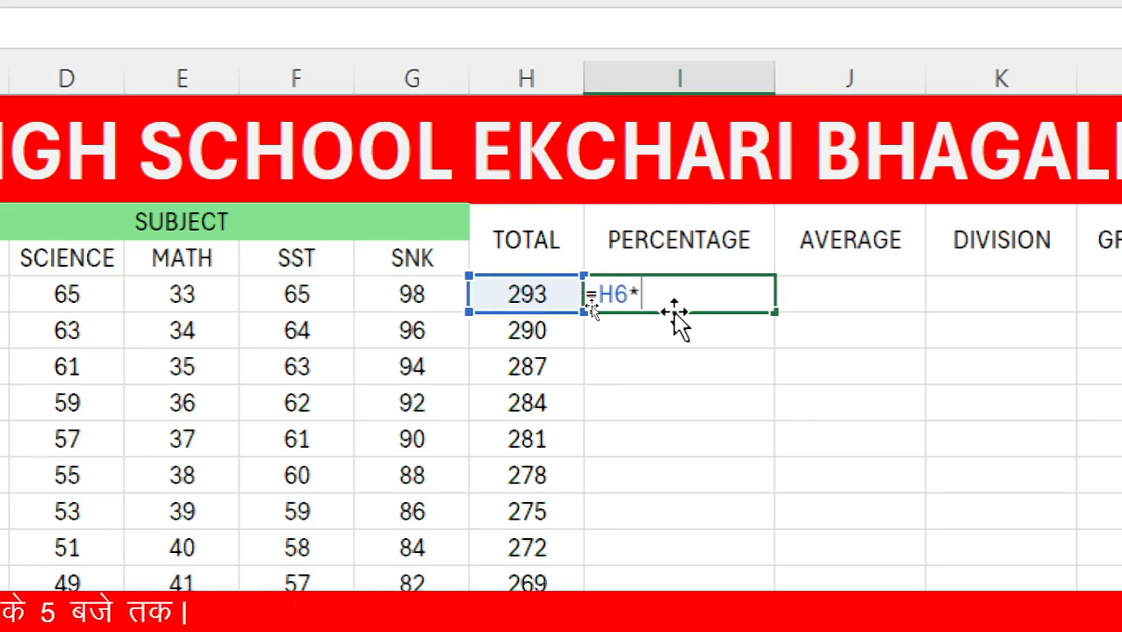
pyautogui.write('100')
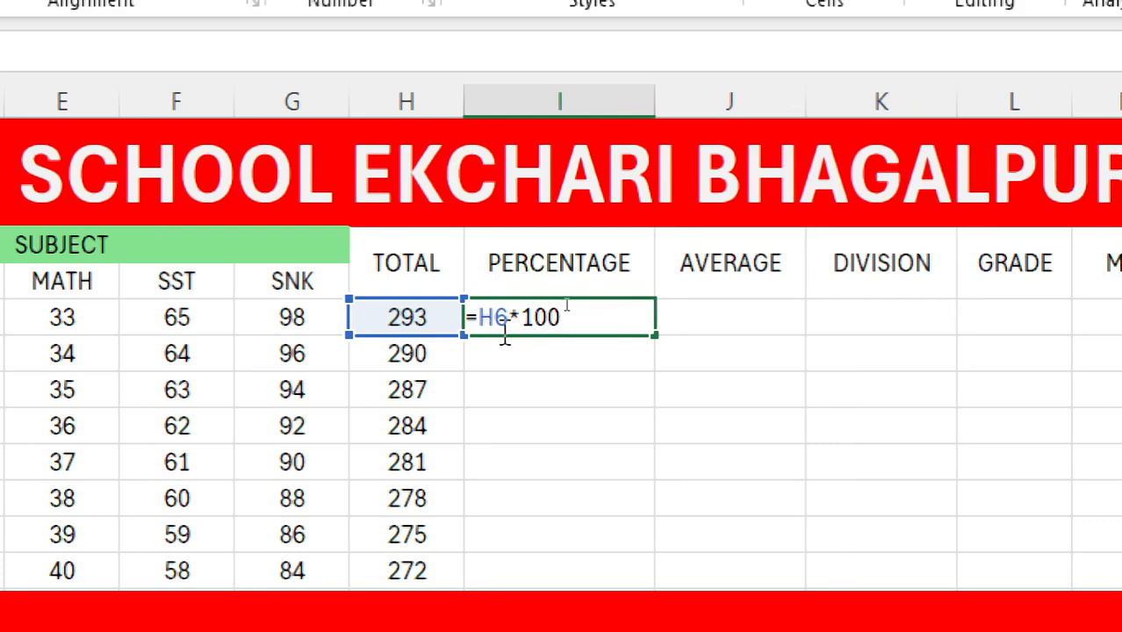
pyautogui.write('/')
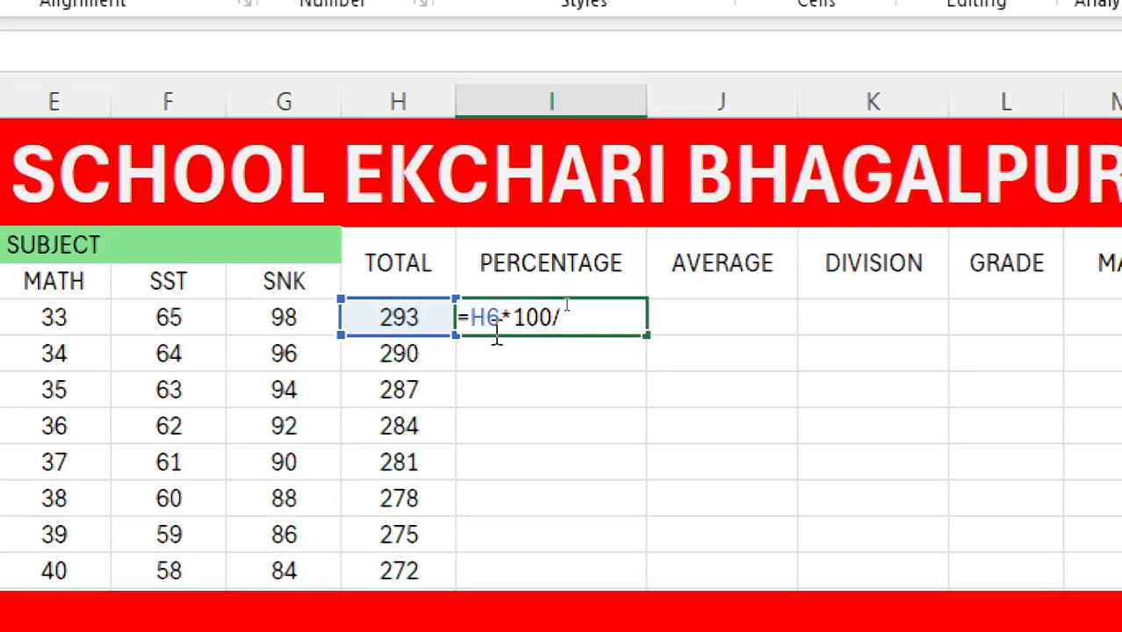
pyautogui.write('500')
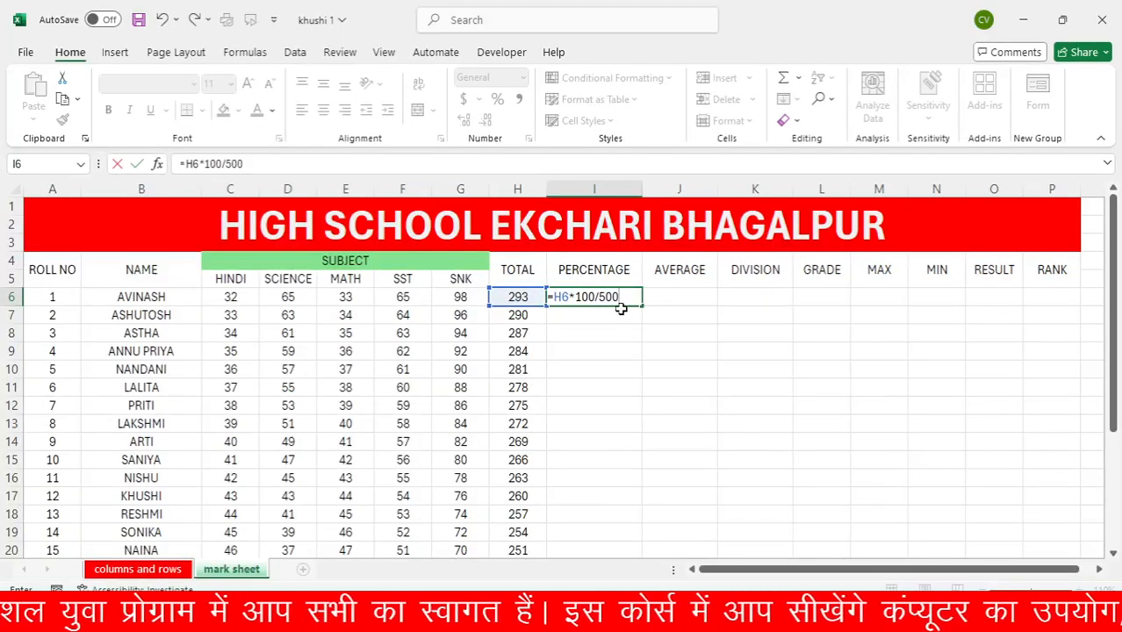
pyautogui.press('Return')
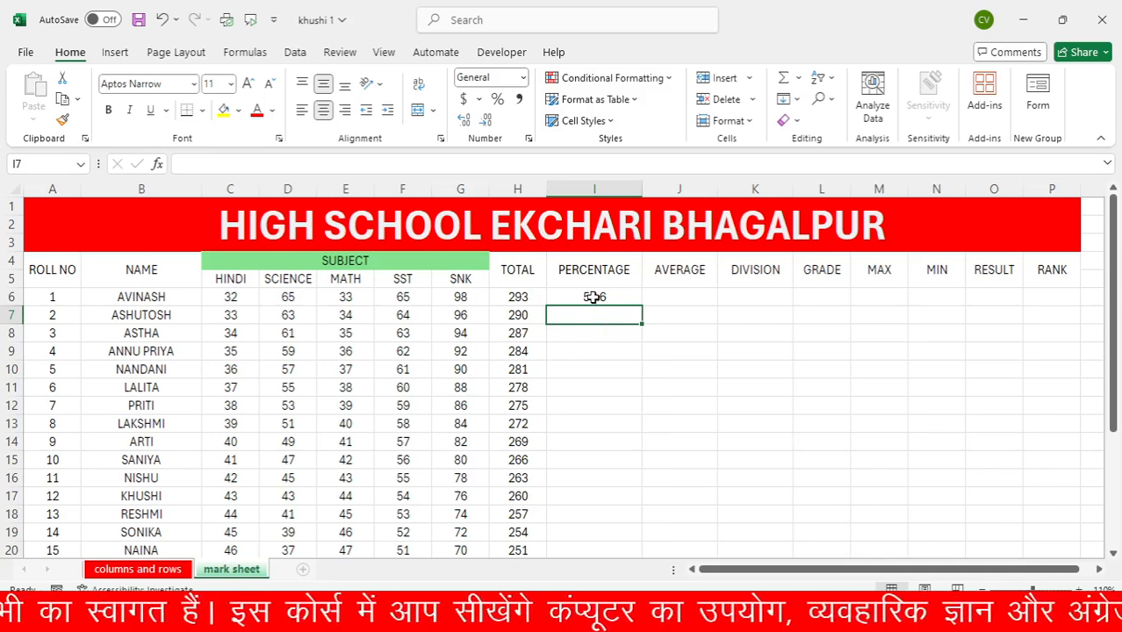
pyautogui.click(594, 298)
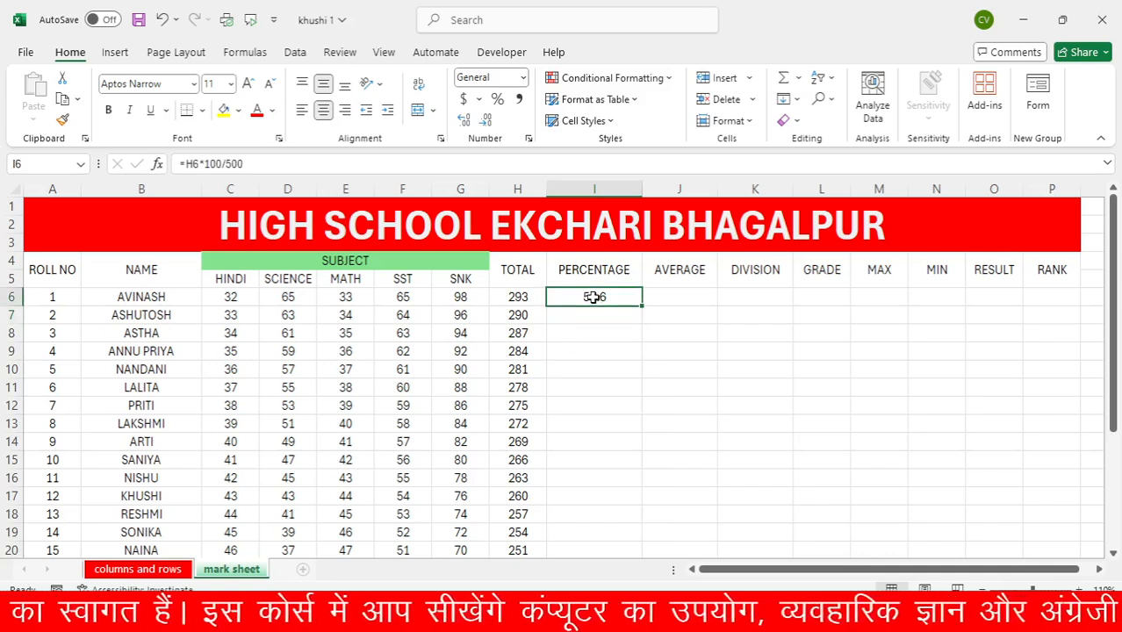
pyautogui.doubleClick(642, 307)
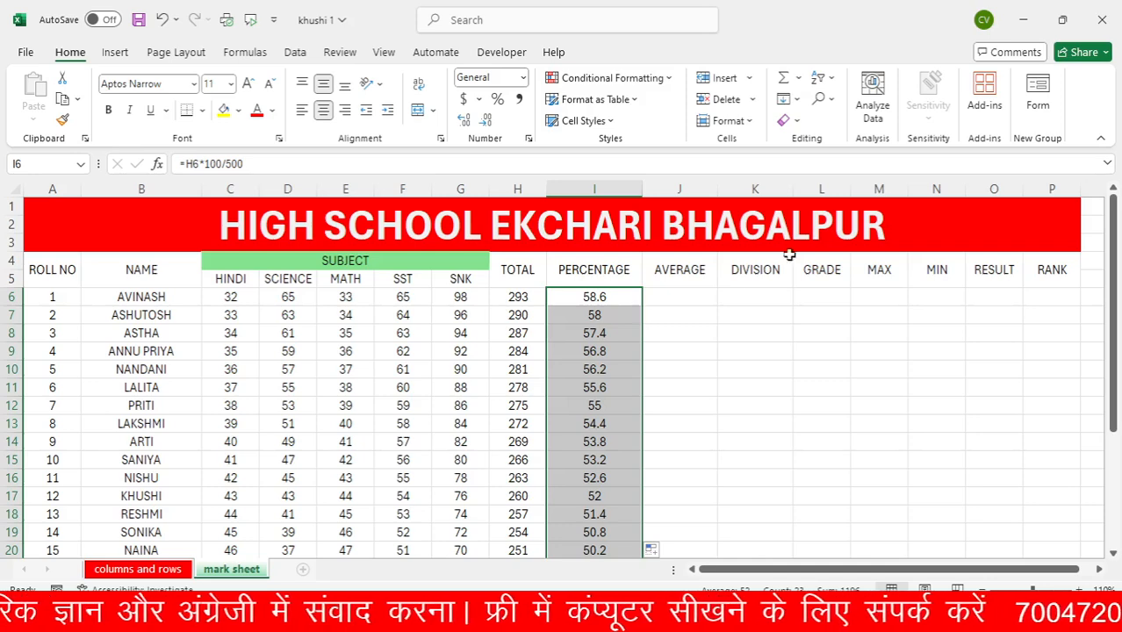
pyautogui.click(682, 301)
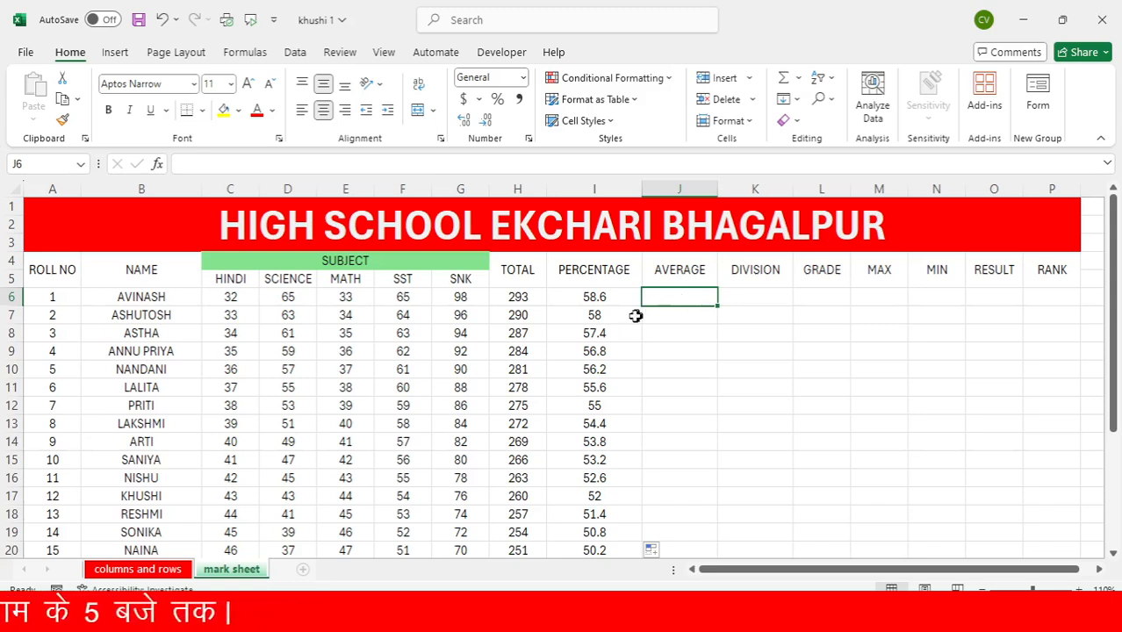
pyautogui.click(605, 296)
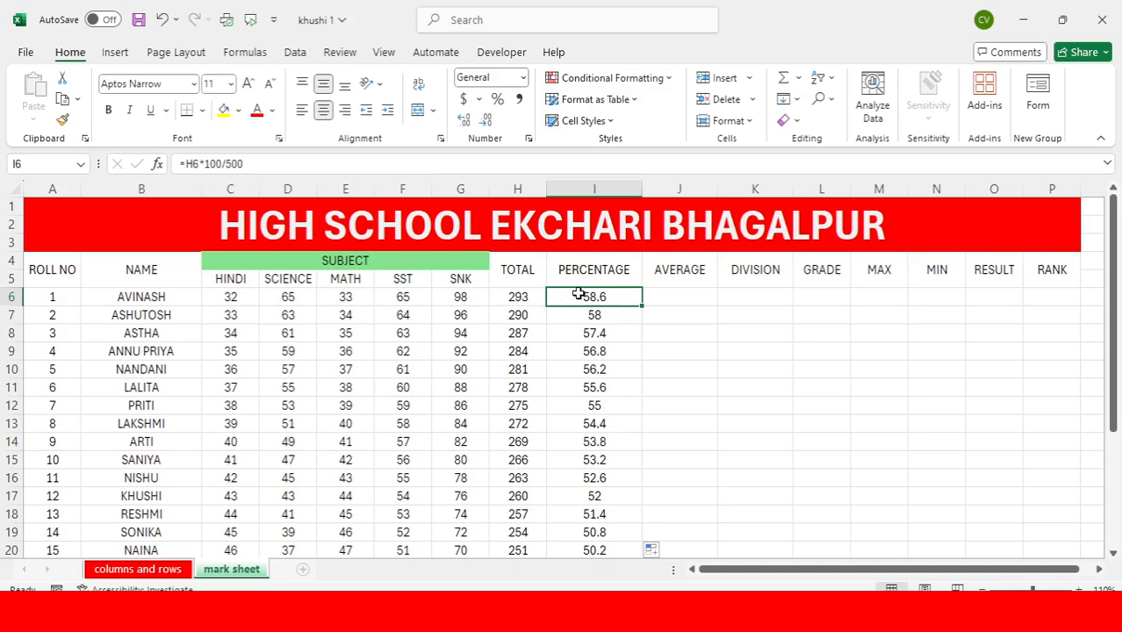
pyautogui.click(674, 295)
pyautogui.click(631, 297)
pyautogui.click(674, 297)
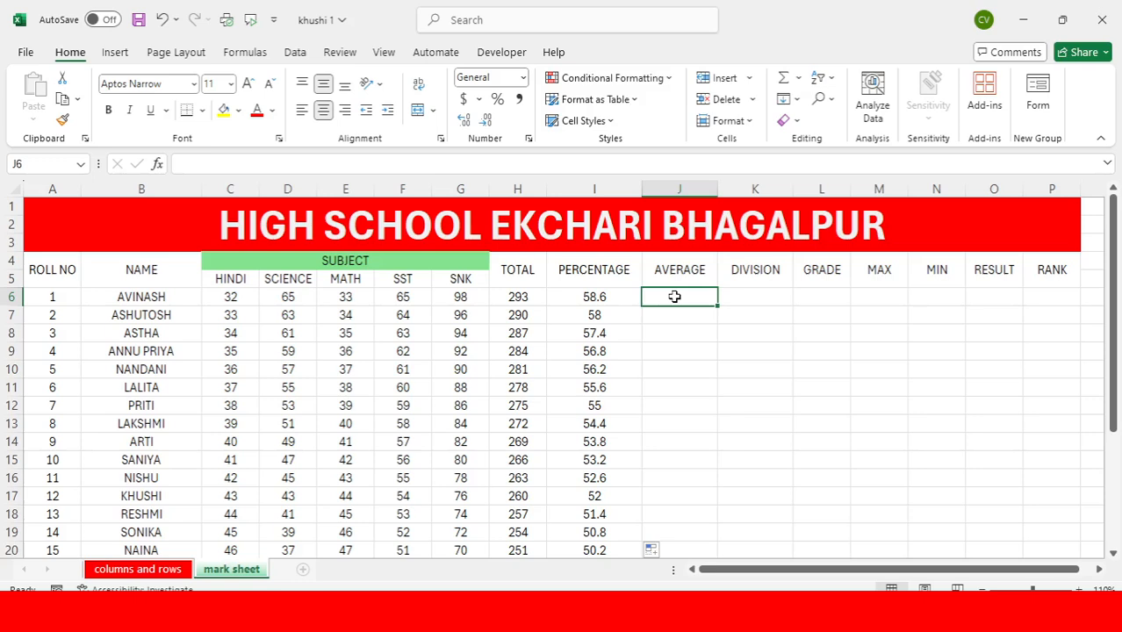
pyautogui.click(613, 299)
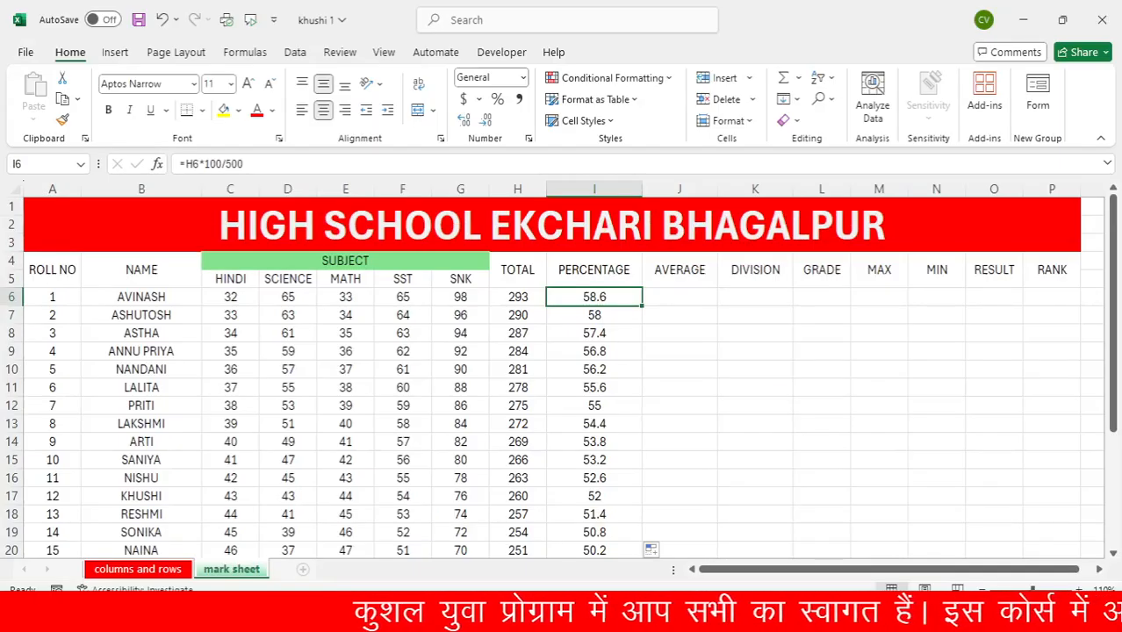
# Begin an AVERAGE formula in J6, the first student's cell in the AVERAGE column, up to its opening parenthesis
pyautogui.click(674, 302)
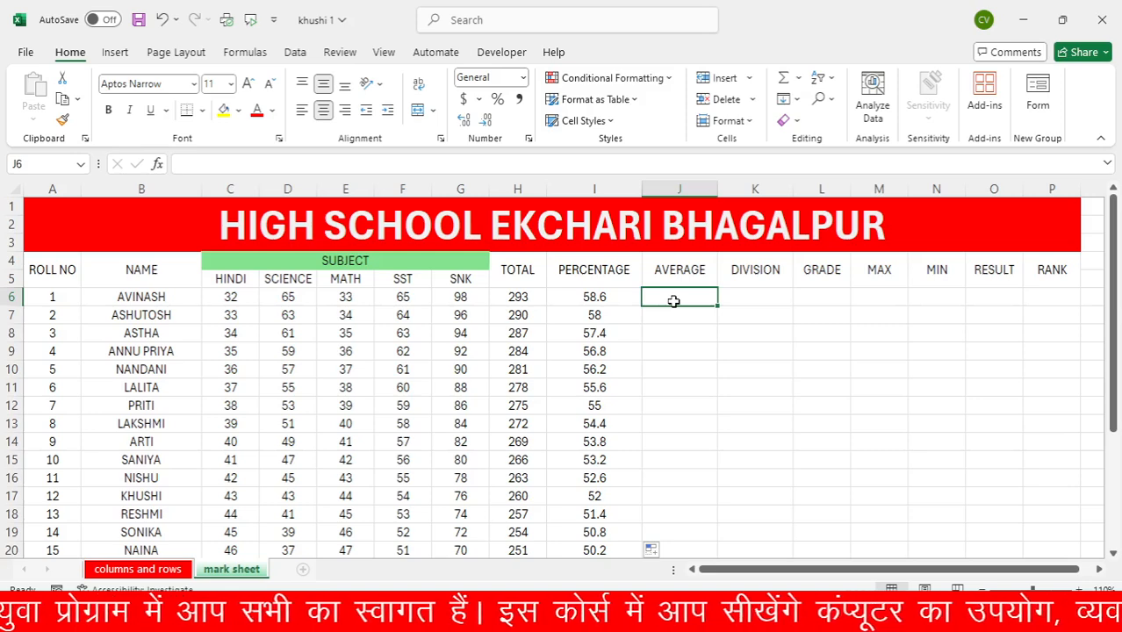
pyautogui.write('=')
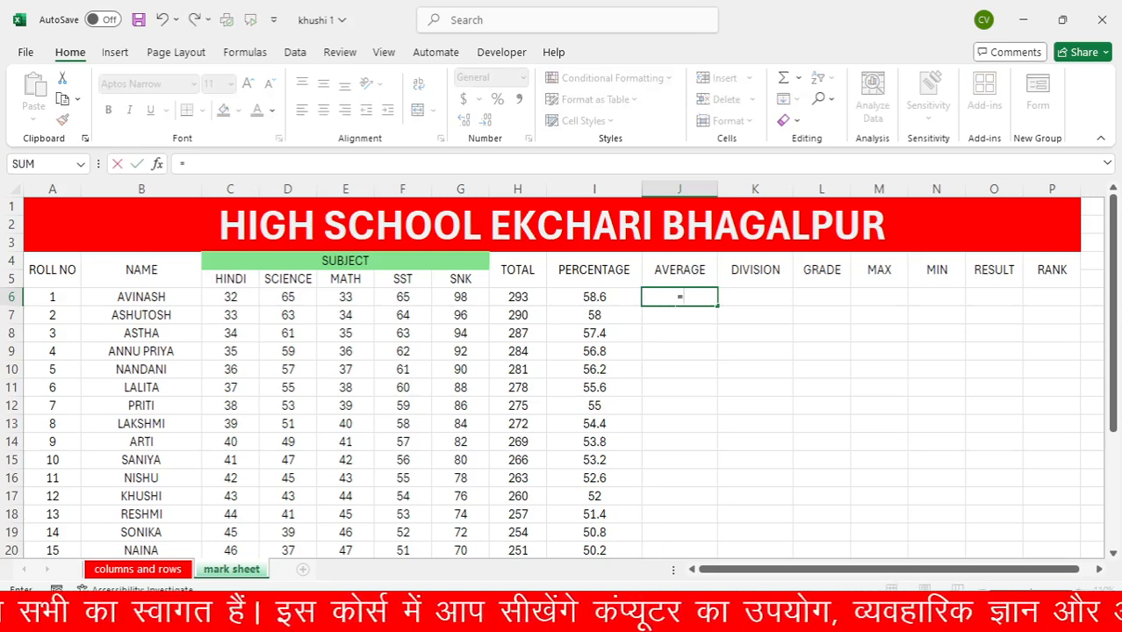
pyautogui.write('ave')
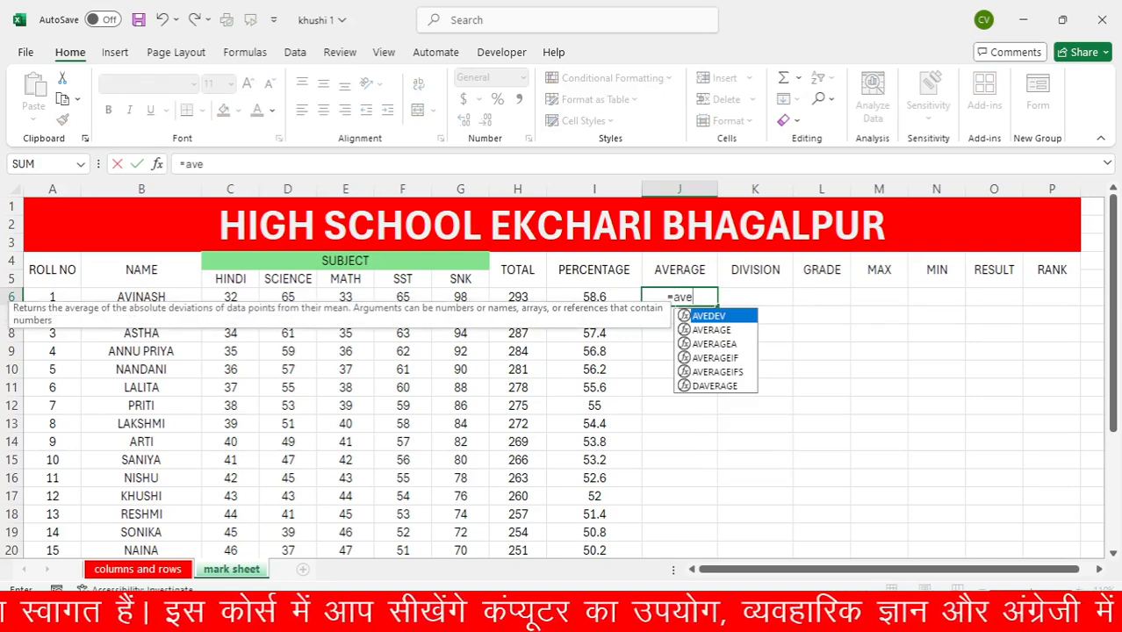
pyautogui.write('rage')
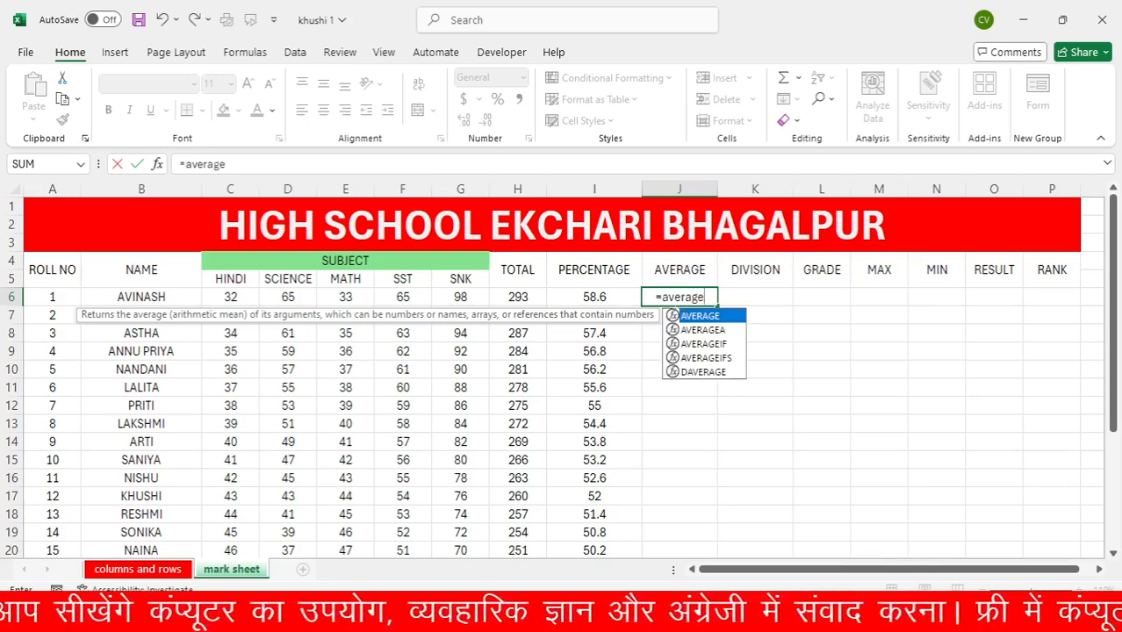
pyautogui.write('(')
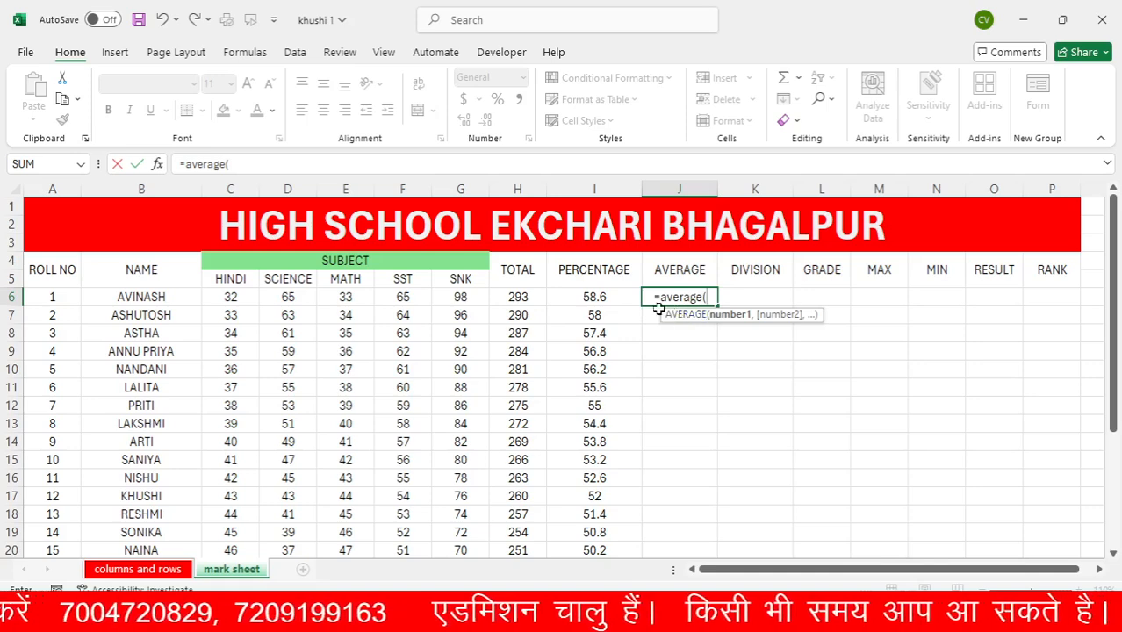
# Specify the first student's five subject marks, C6:G6, as the range of the AVERAGE formula in J6
pyautogui.click(230, 295)
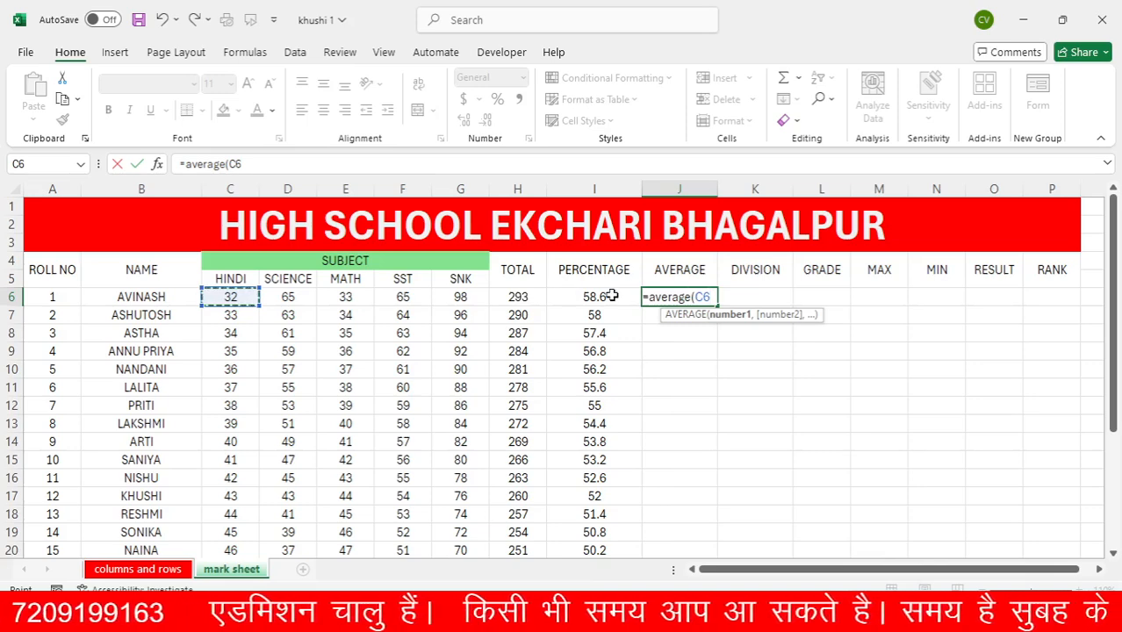
pyautogui.press('F8')
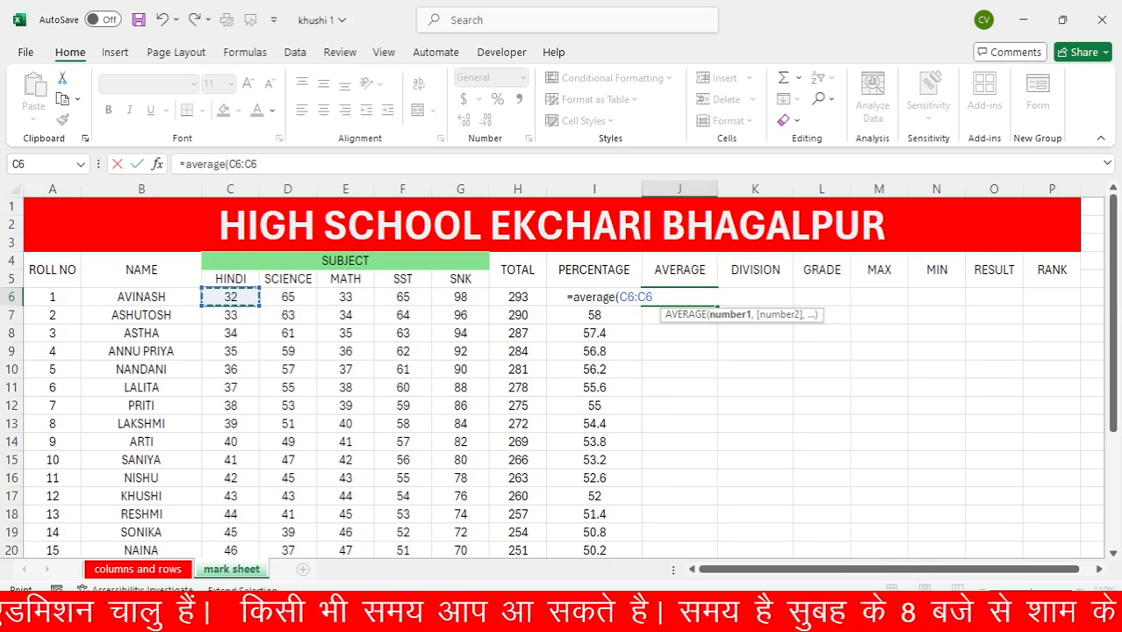
pyautogui.press('BackSpace')
pyautogui.press('BackSpace')
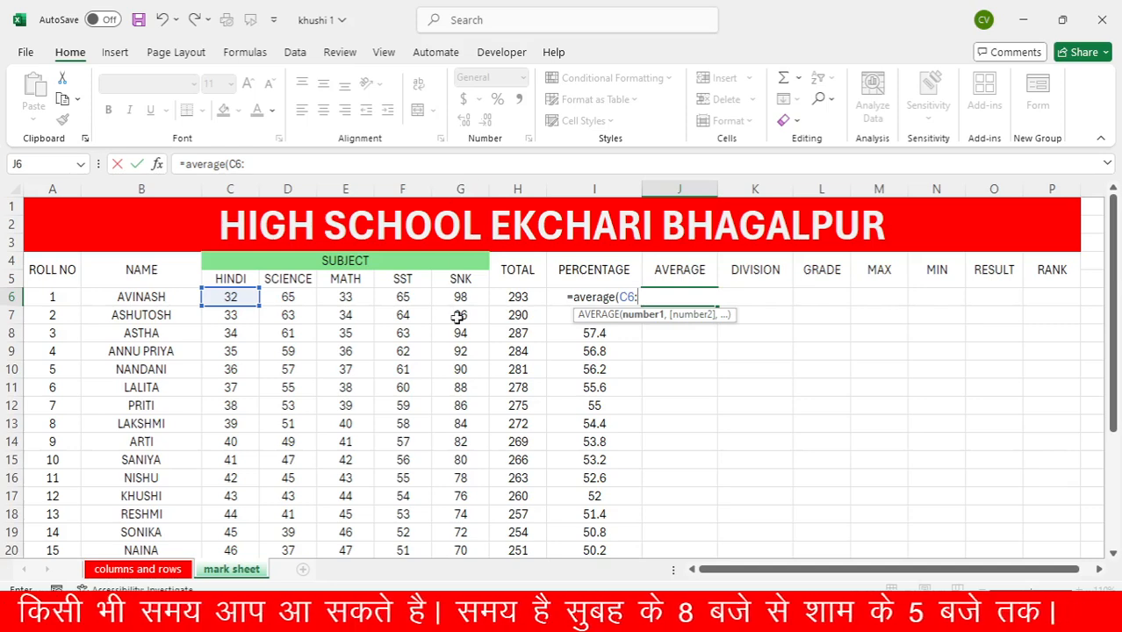
pyautogui.write('g')
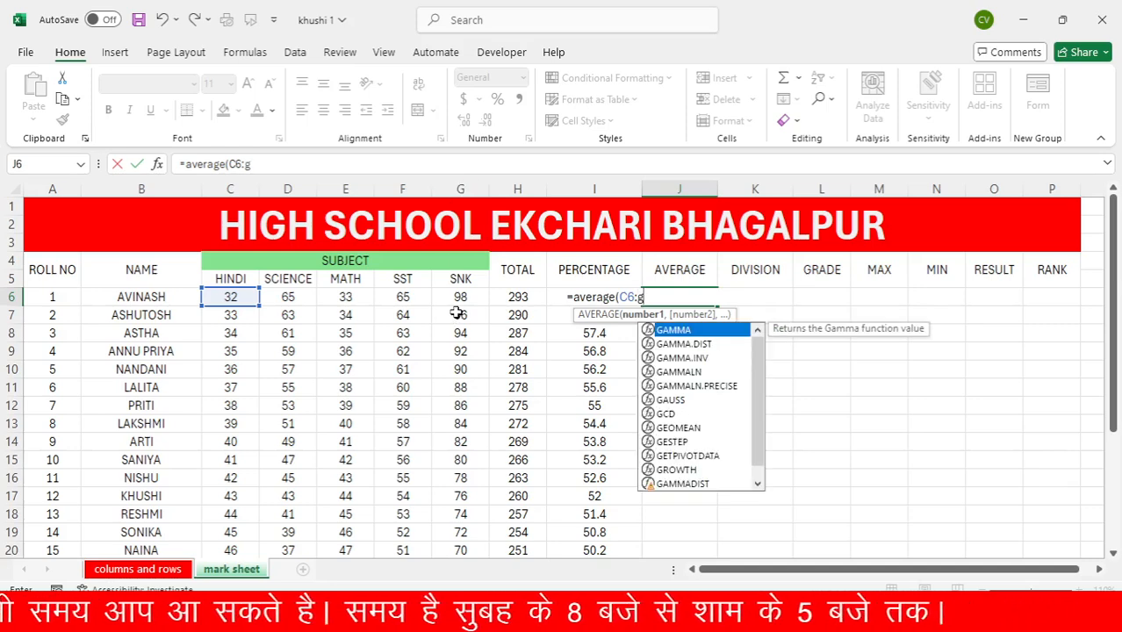
pyautogui.write('6')
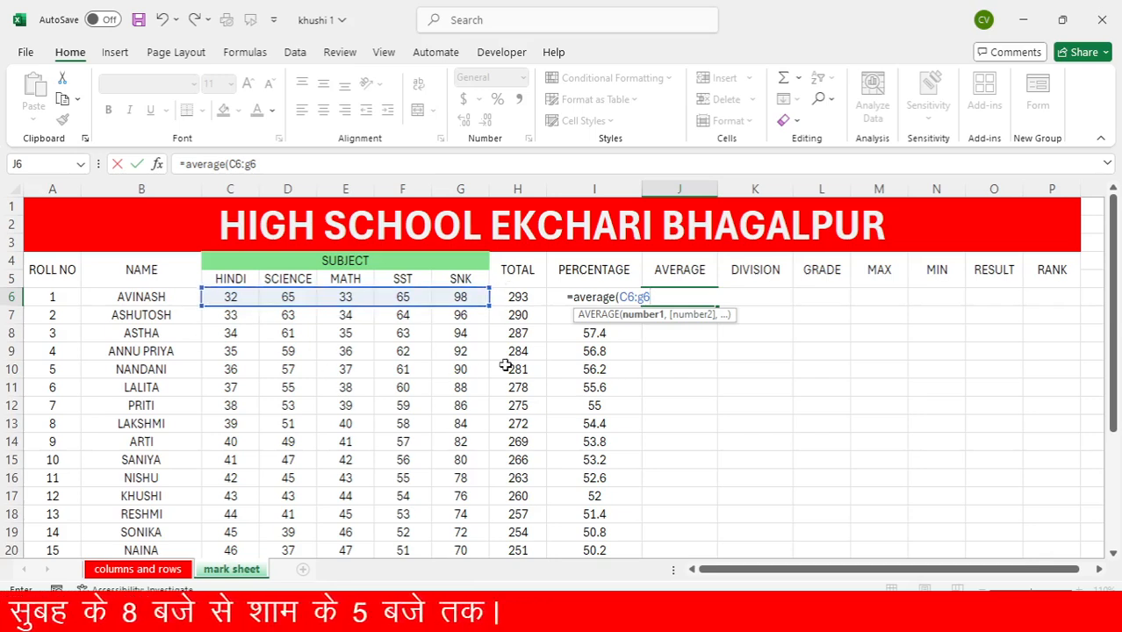
# Remove the range C6:G6 from the open AVERAGE formula, keeping only =average(
pyautogui.press('BackSpace')
pyautogui.press('BackSpace')
pyautogui.press('BackSpace')
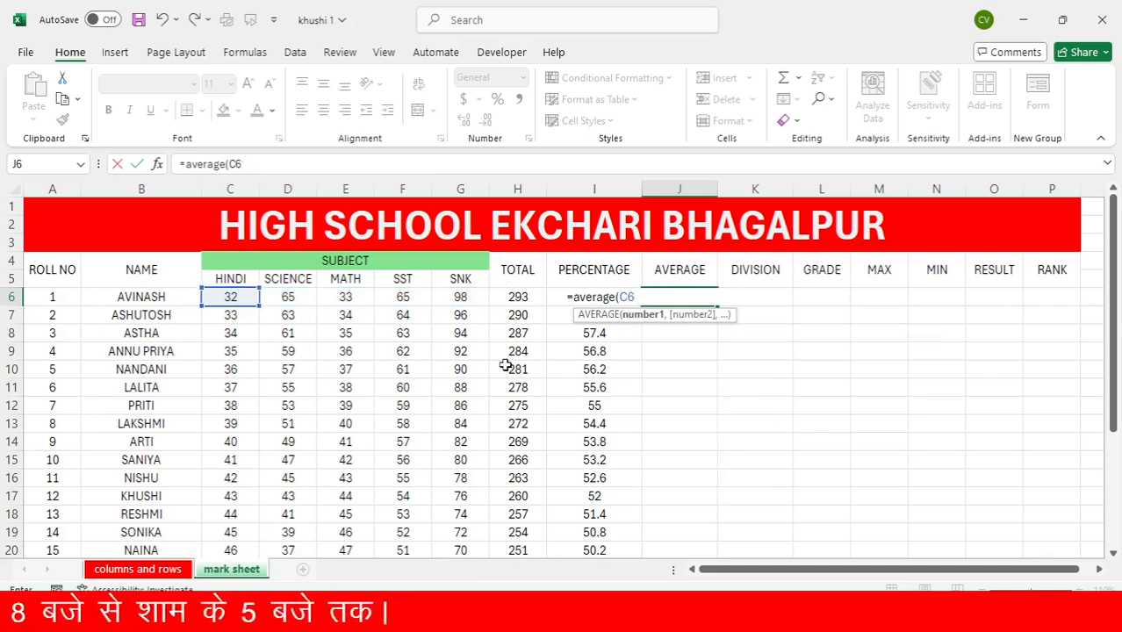
pyautogui.press('BackSpace')
pyautogui.press('BackSpace')
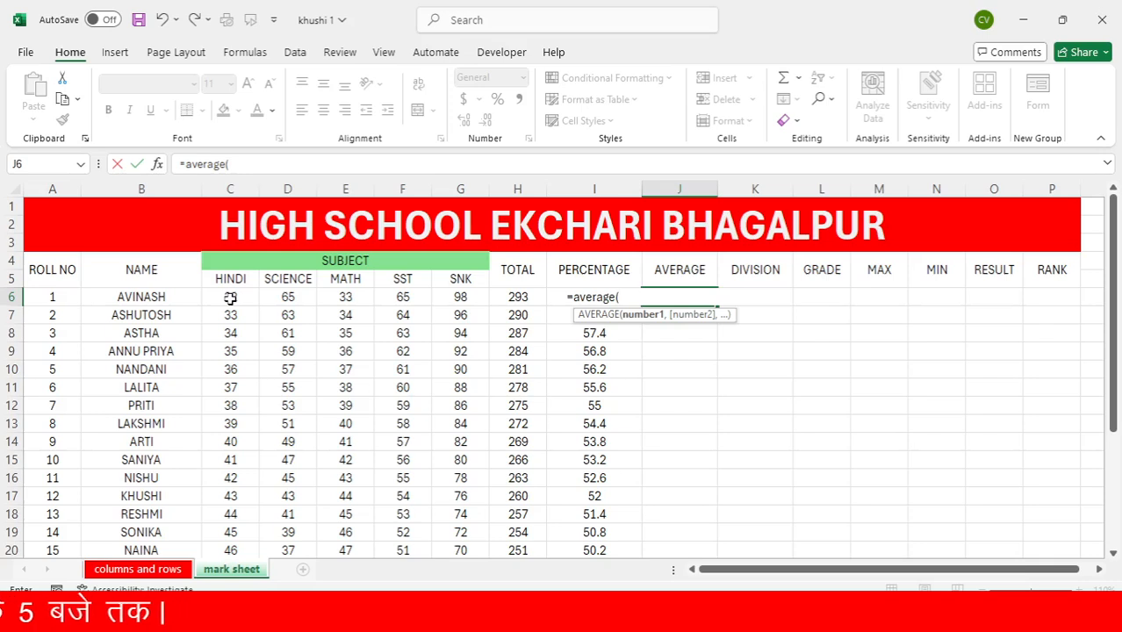
# Complete the AVERAGE formula in J6 with the marks range C6:G6 and fill it down the AVERAGE column
pyautogui.moveTo(225, 298); pyautogui.dragTo(447, 298)
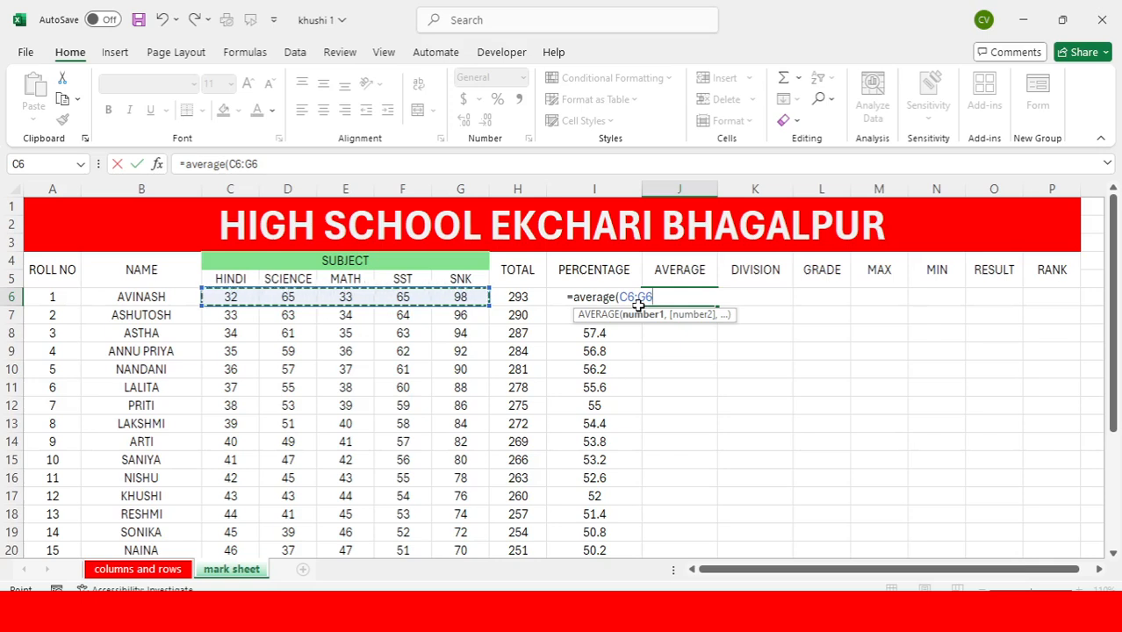
pyautogui.press('Return')
pyautogui.write(')')
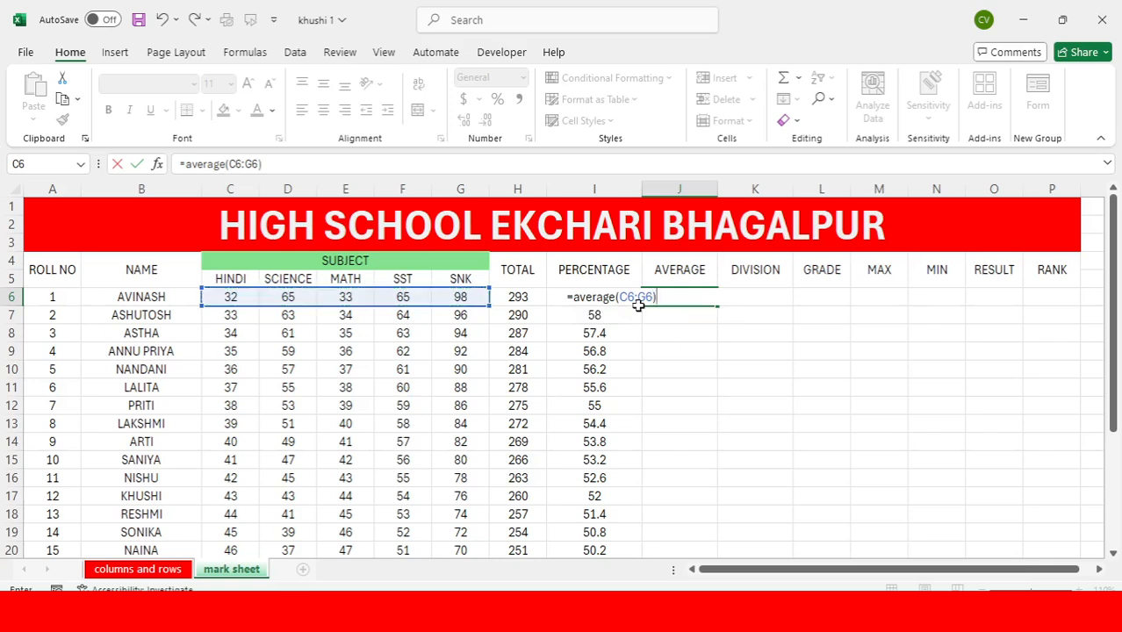
pyautogui.press('Return')
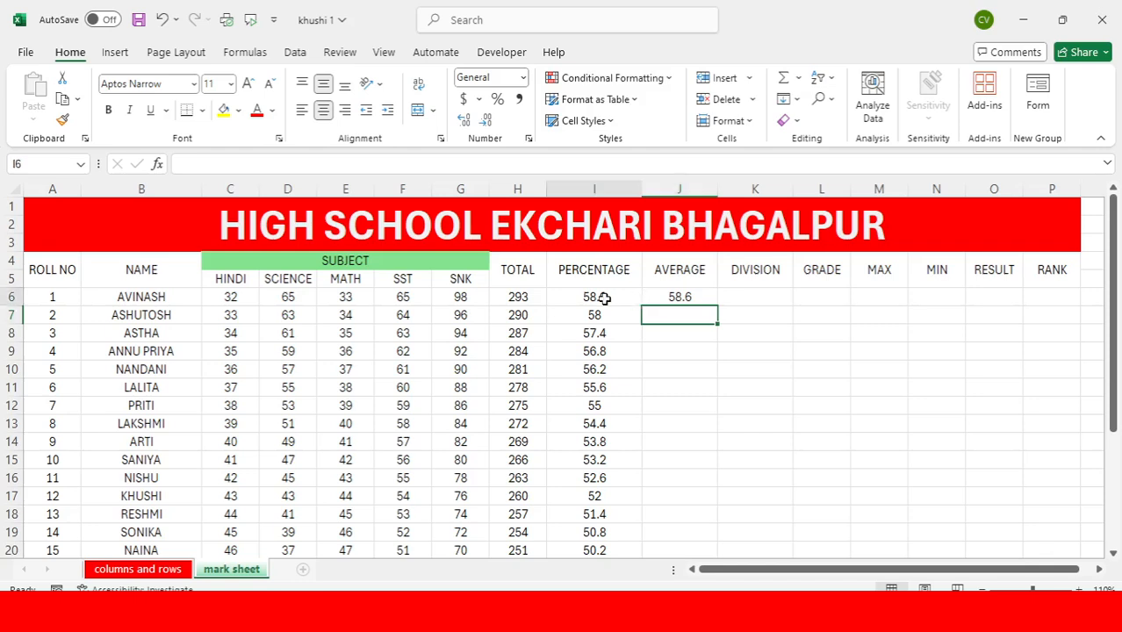
pyautogui.click(604, 299)
pyautogui.click(671, 296)
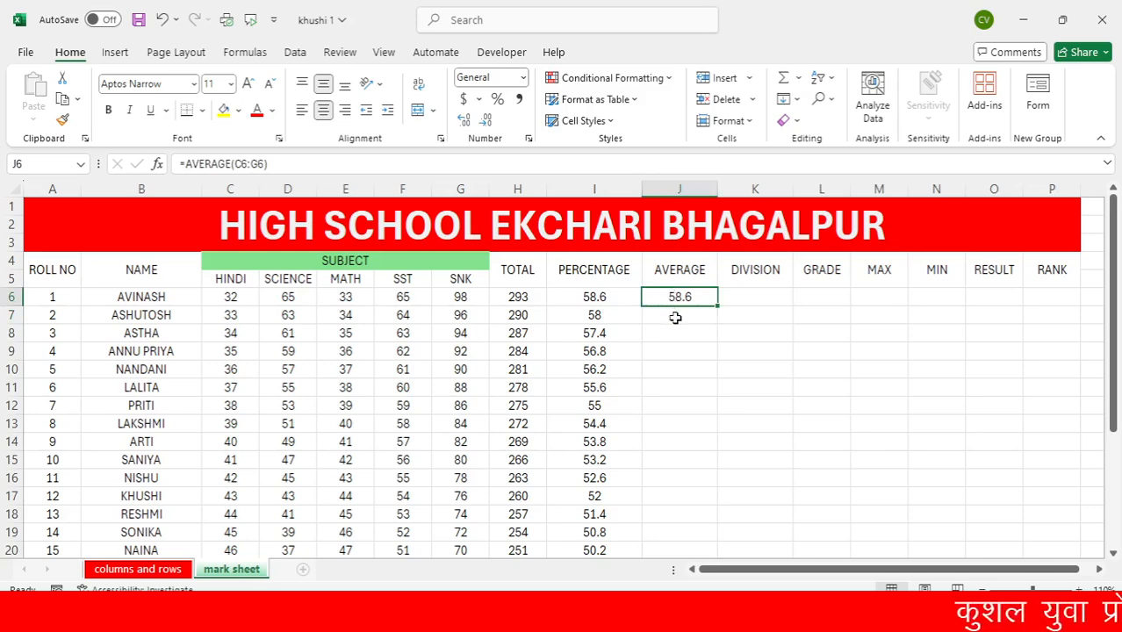
pyautogui.doubleClick(718, 306)
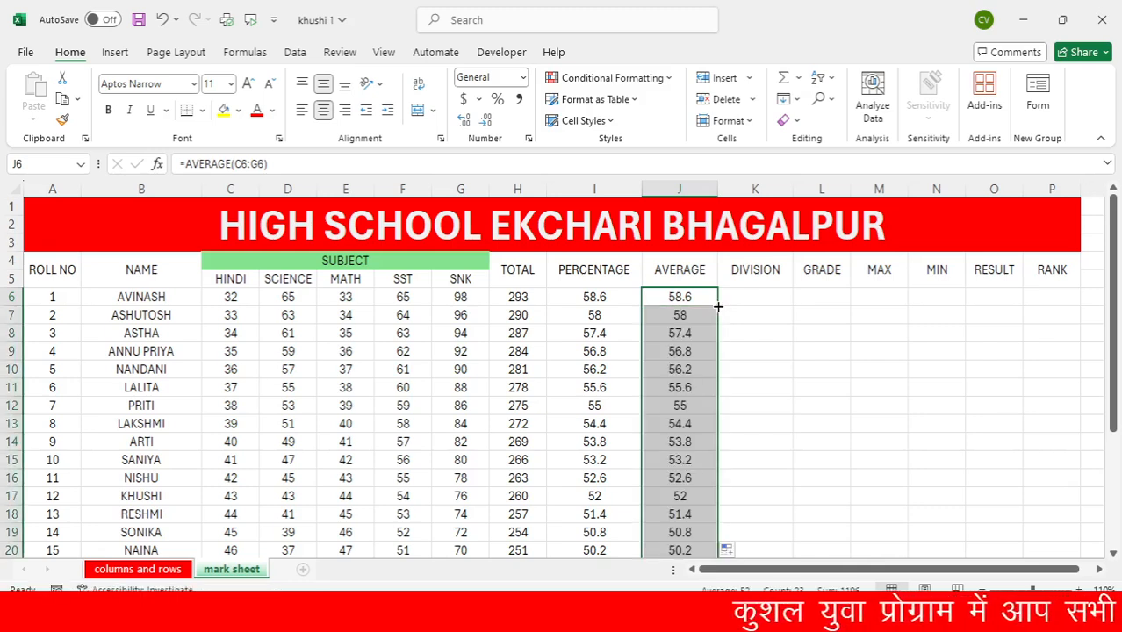
# Compare the PERCENTAGE and AVERAGE columns and examine the formulas behind the first student's total, percentage and average
pyautogui.moveTo(594, 189); pyautogui.dragTo(689, 186)
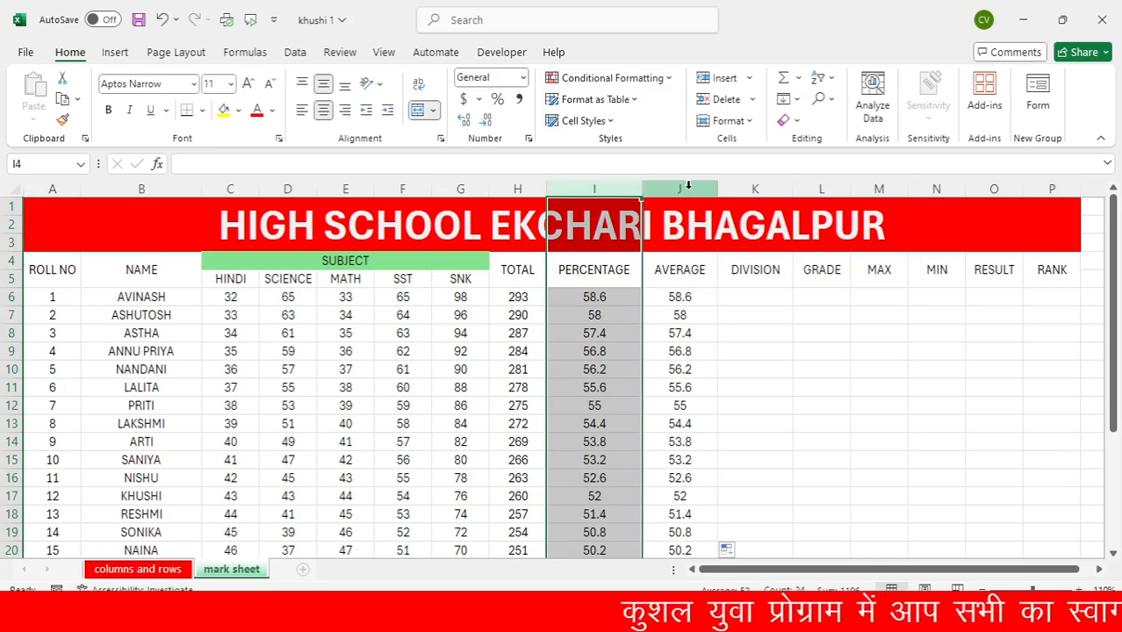
pyautogui.click(688, 186)
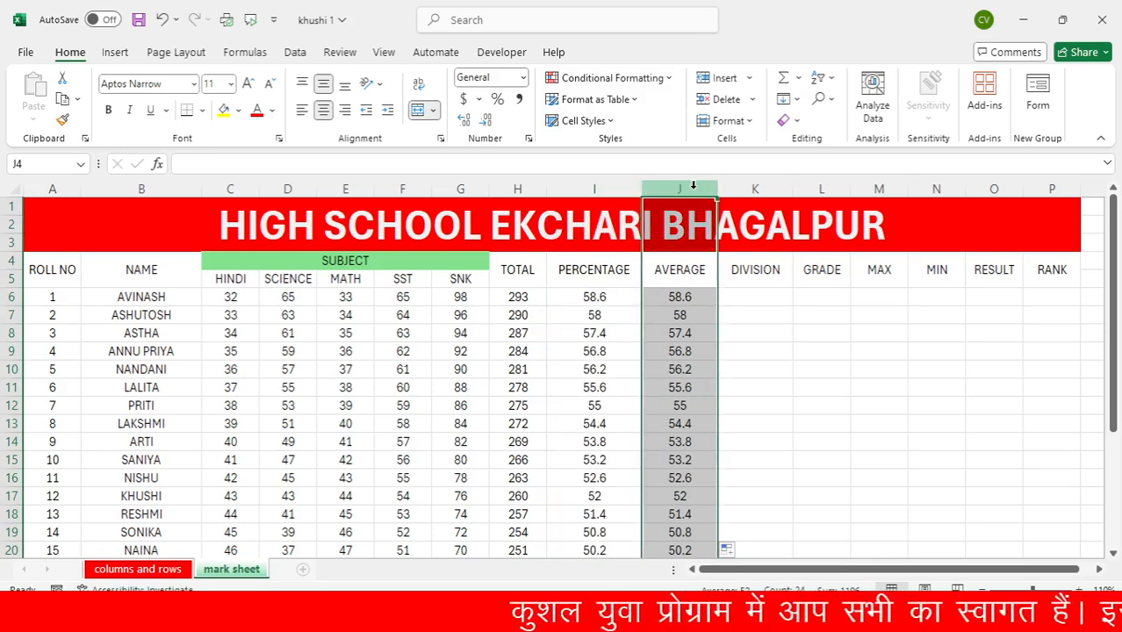
pyautogui.click(599, 299)
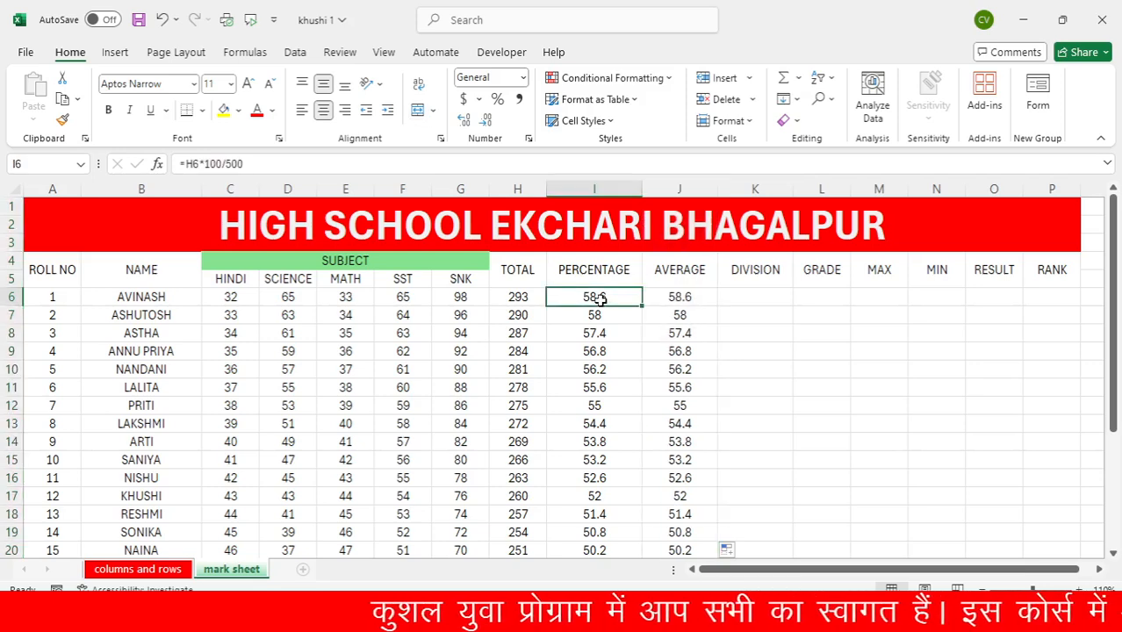
pyautogui.click(692, 301)
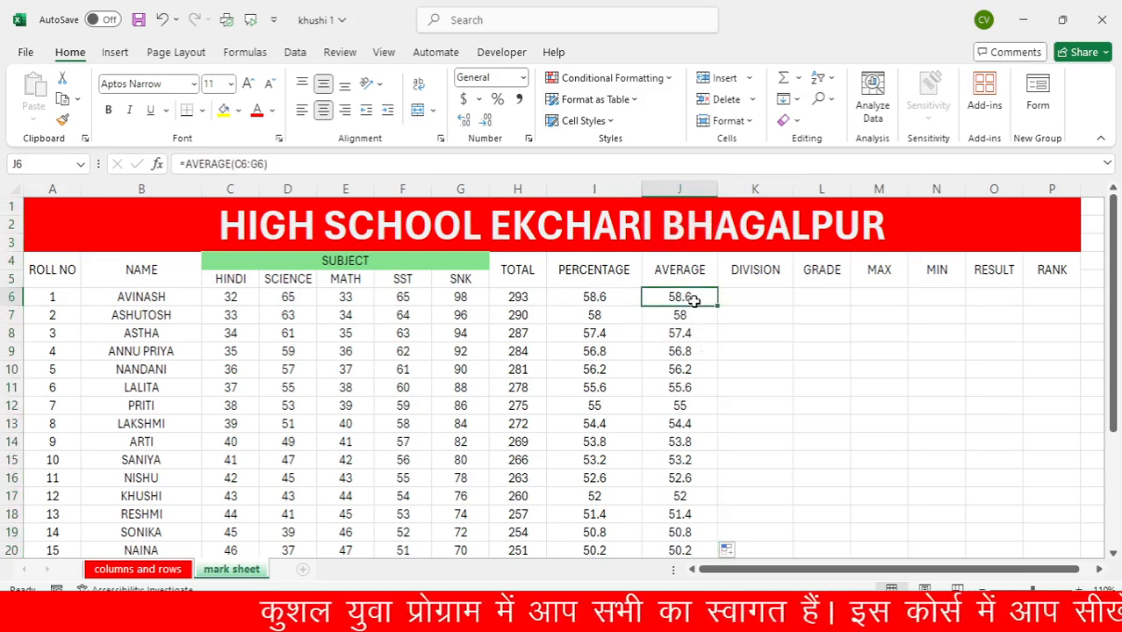
pyautogui.click(740, 298)
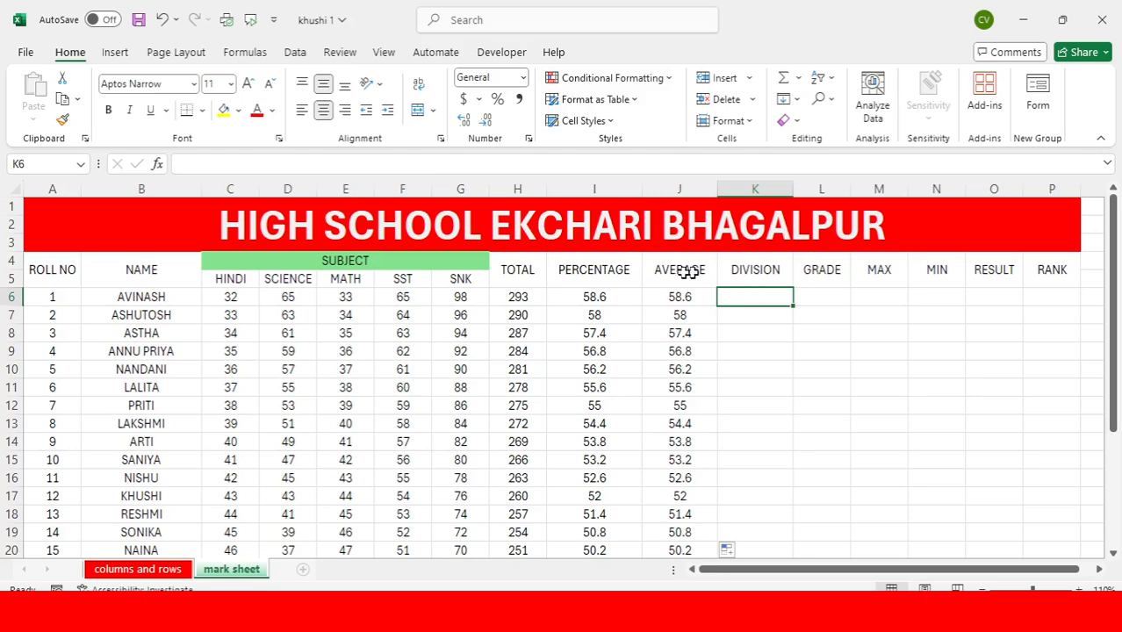
pyautogui.click(508, 298)
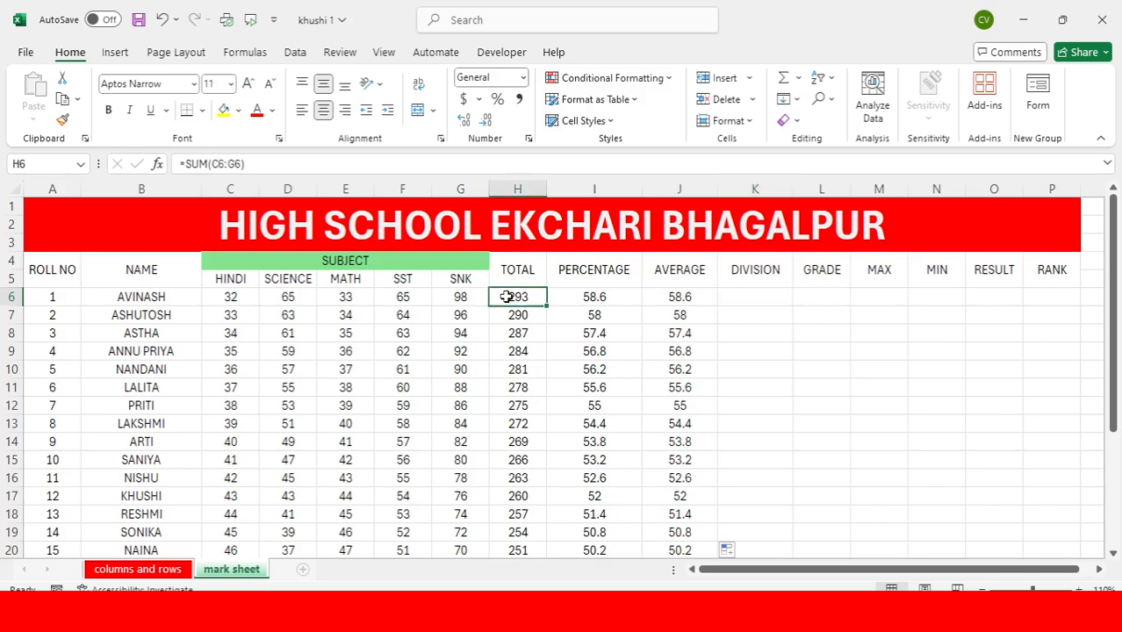
pyautogui.click(594, 298)
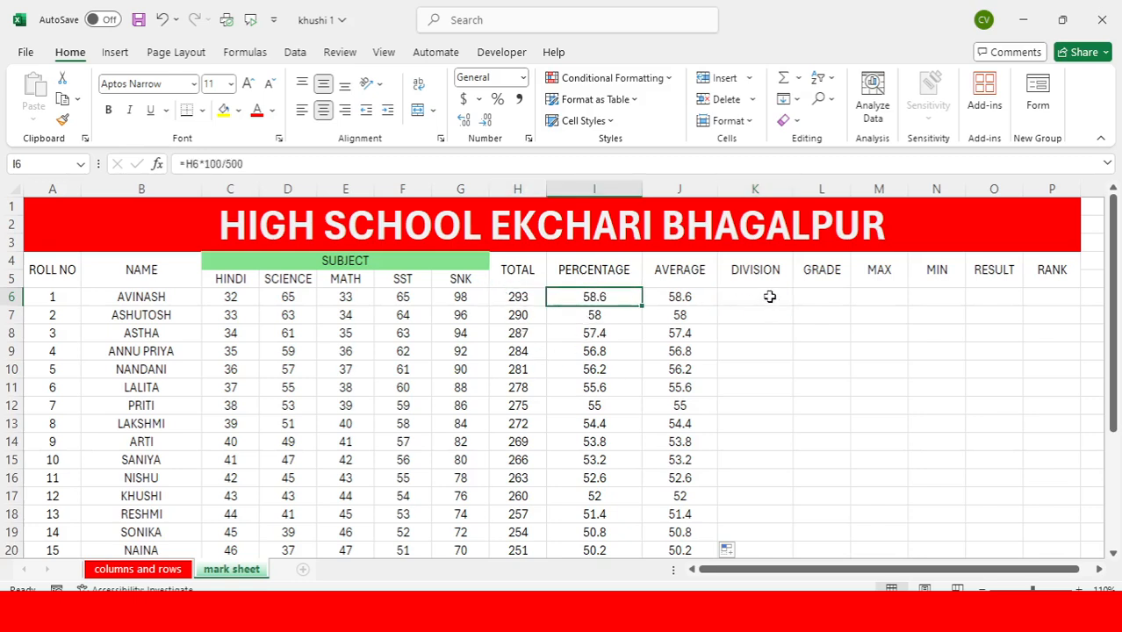
pyautogui.click(596, 188)
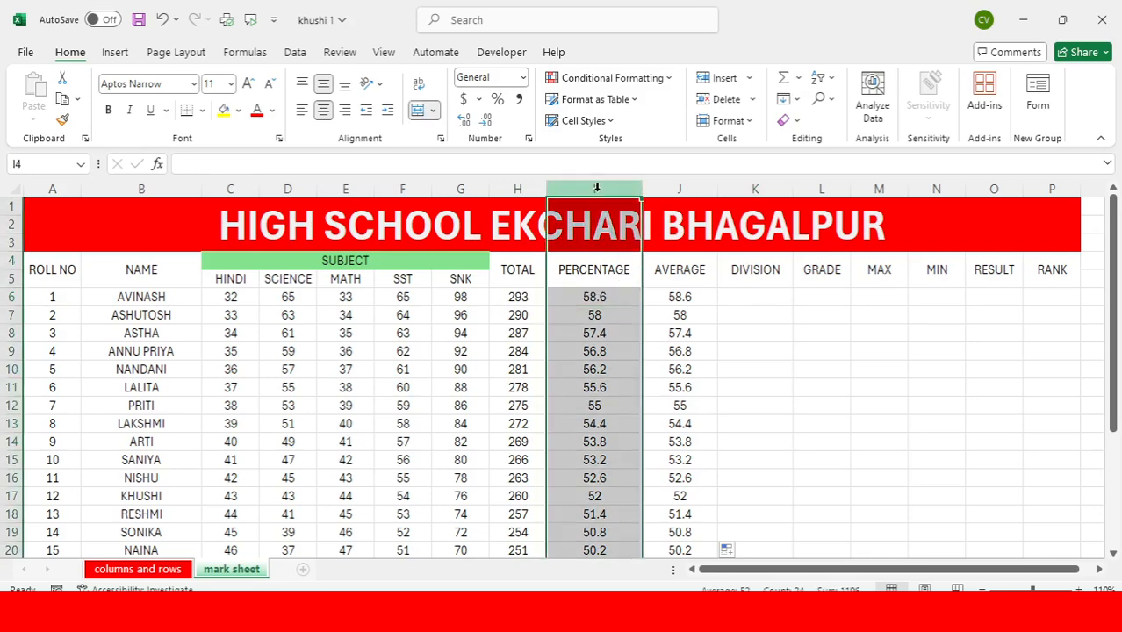
pyautogui.click(586, 299)
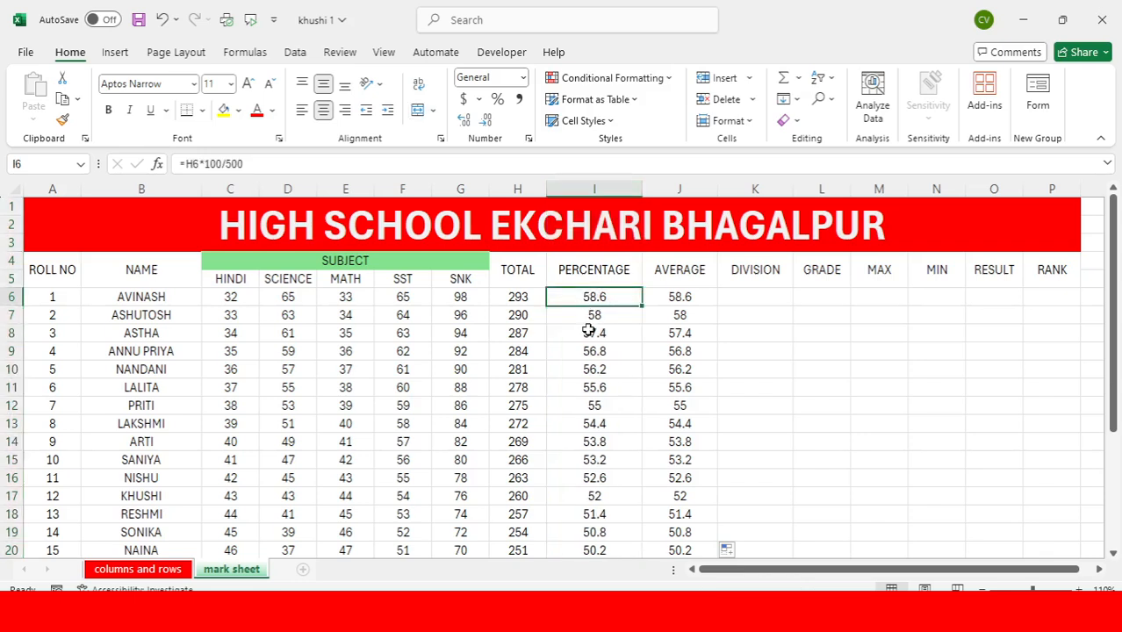
pyautogui.click(588, 331)
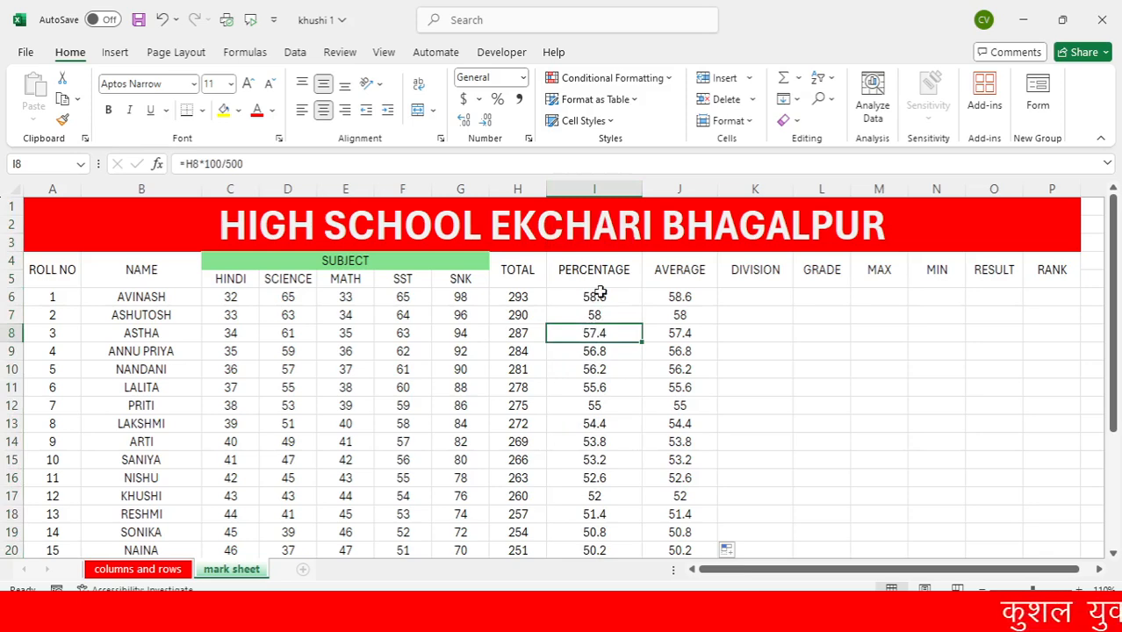
pyautogui.click(598, 297)
# Begin an IF formula in K6, the first student's DIVISION cell, testing whether the percentage in I6 is at least 60 (I6>=60)
pyautogui.click(742, 298)
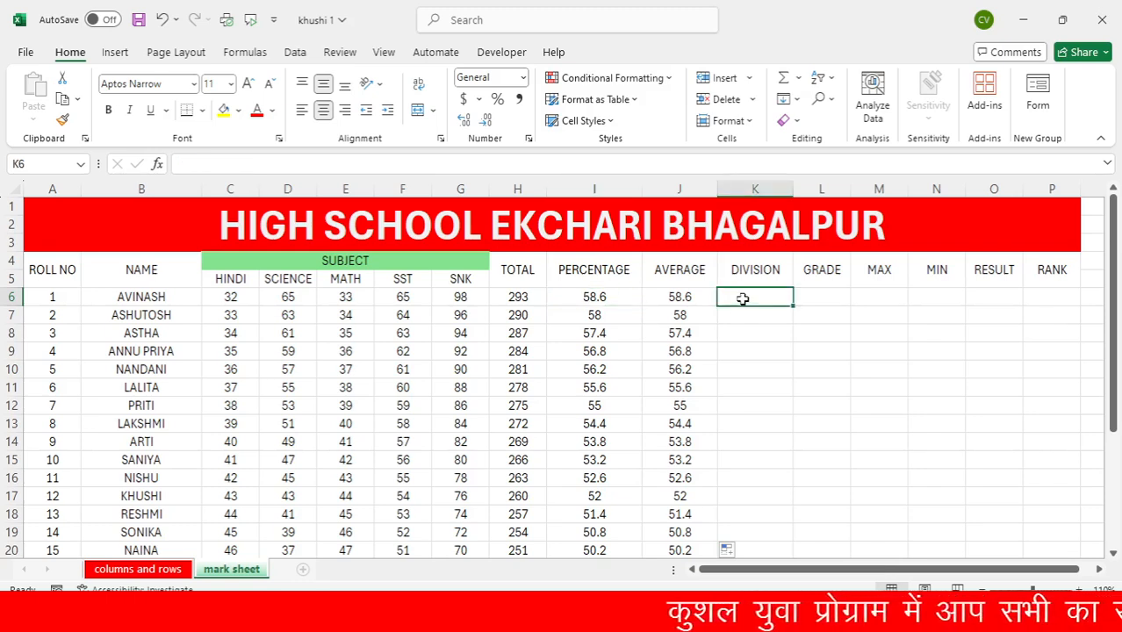
pyautogui.click(705, 615)
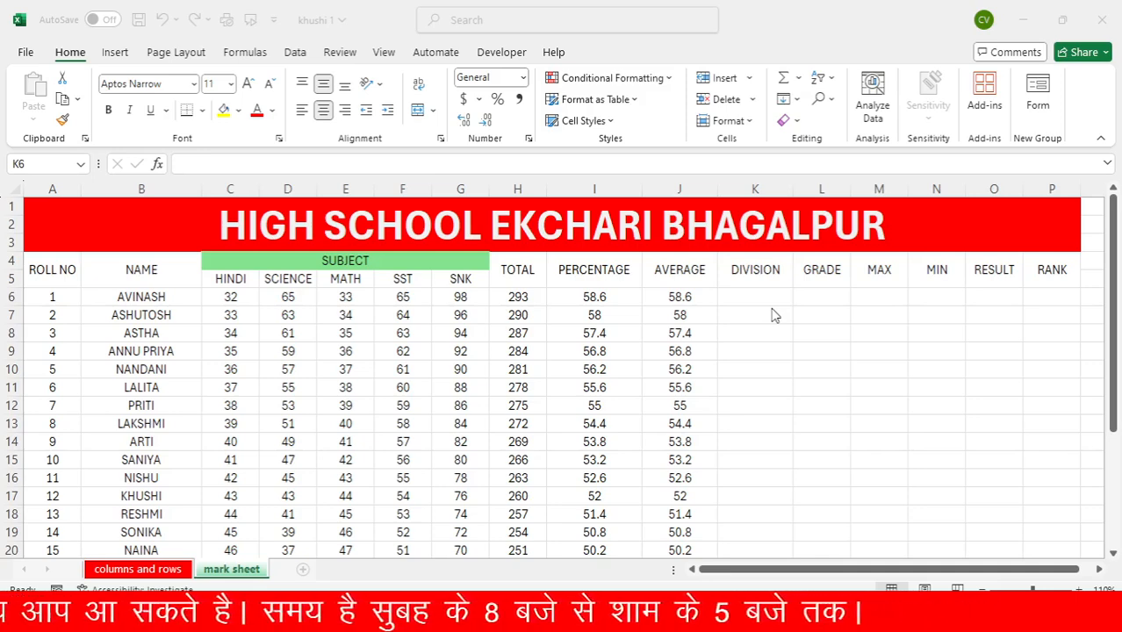
pyautogui.click(740, 297)
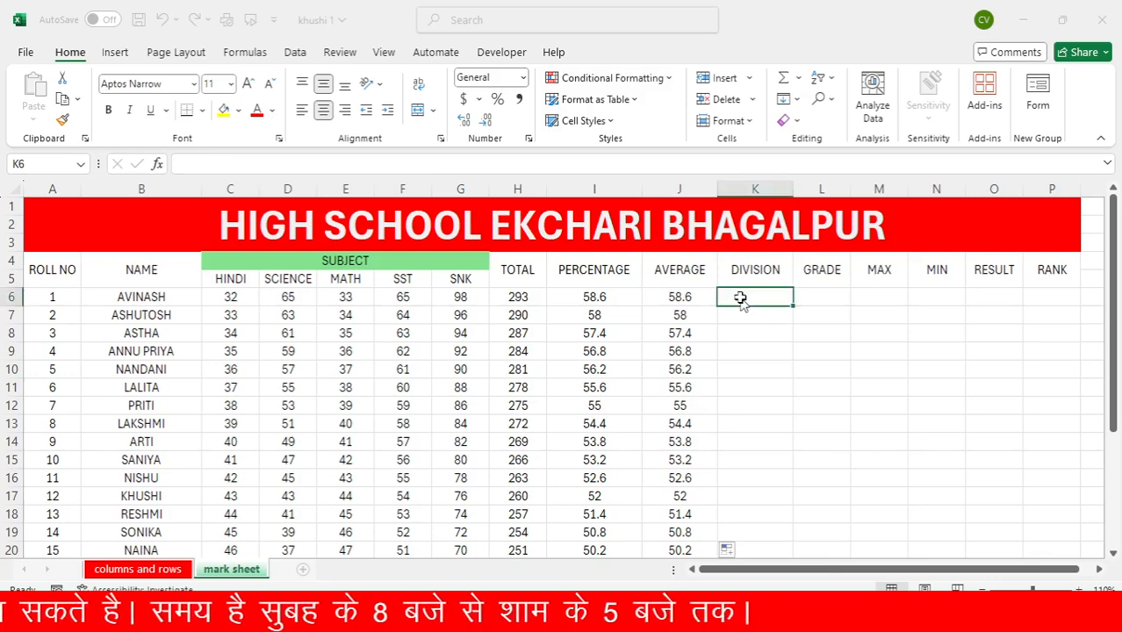
pyautogui.write('=')
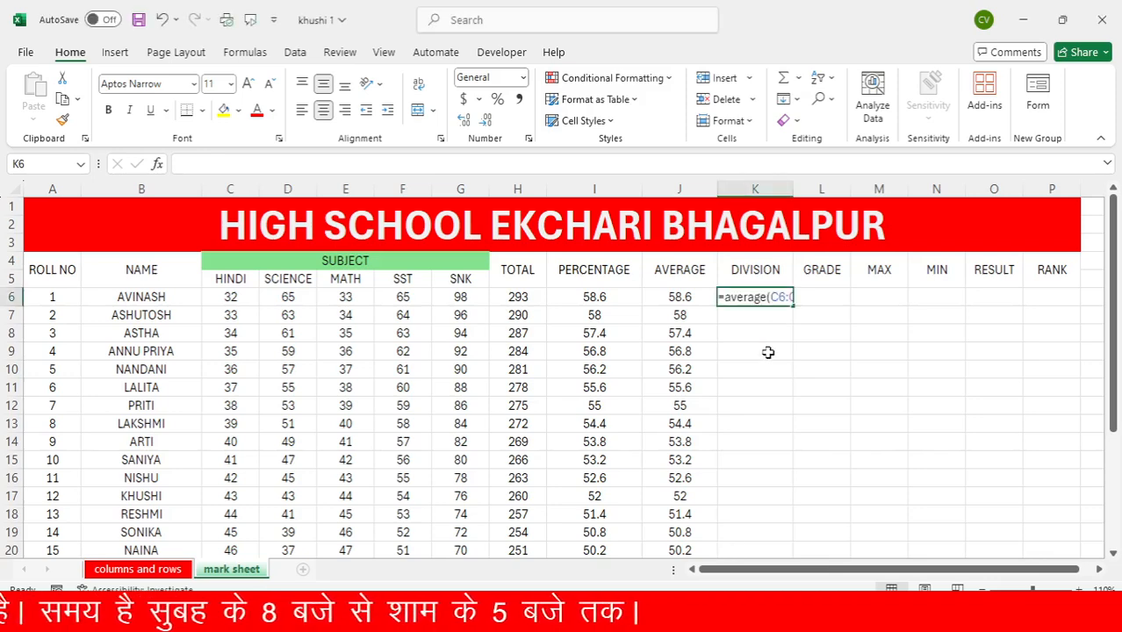
pyautogui.write('if')
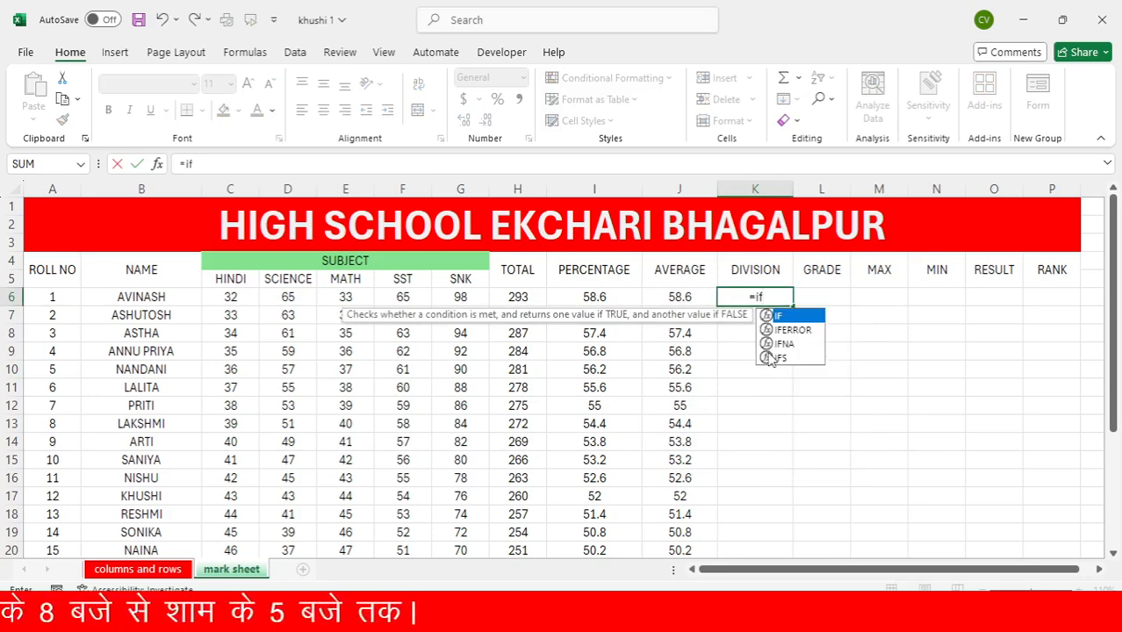
pyautogui.write('(')
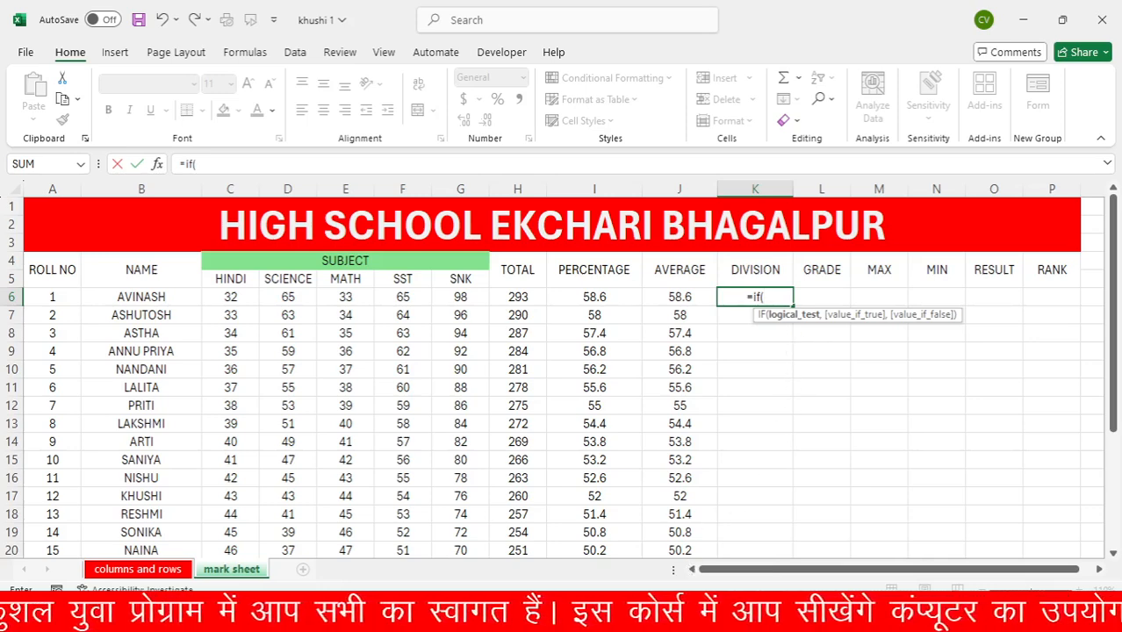
pyautogui.write('ö')
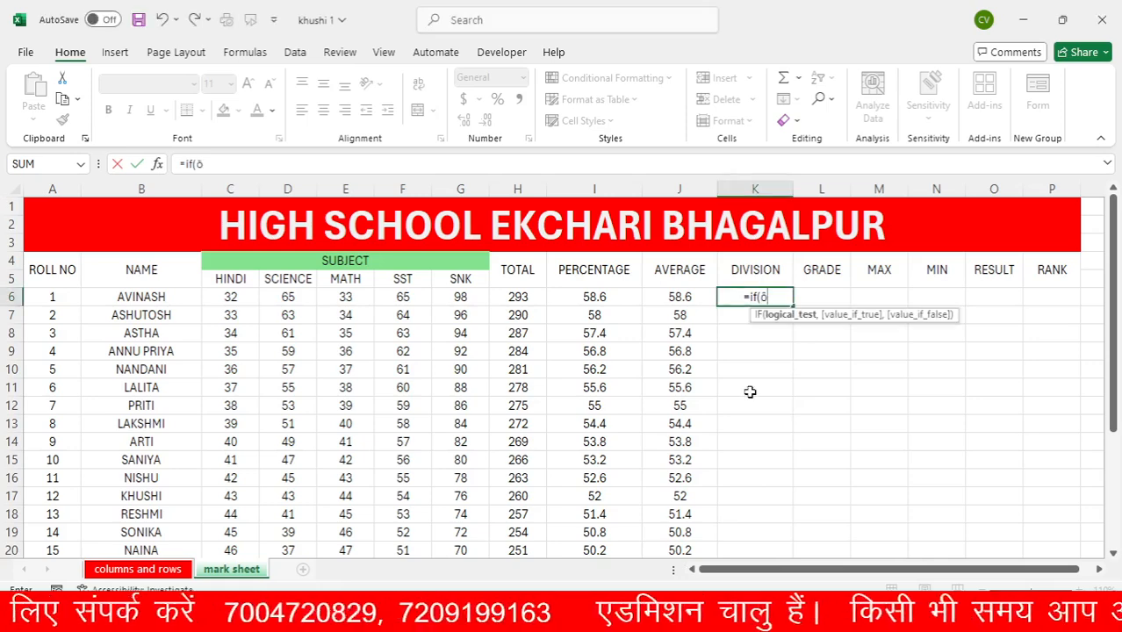
pyautogui.press('BackSpace')
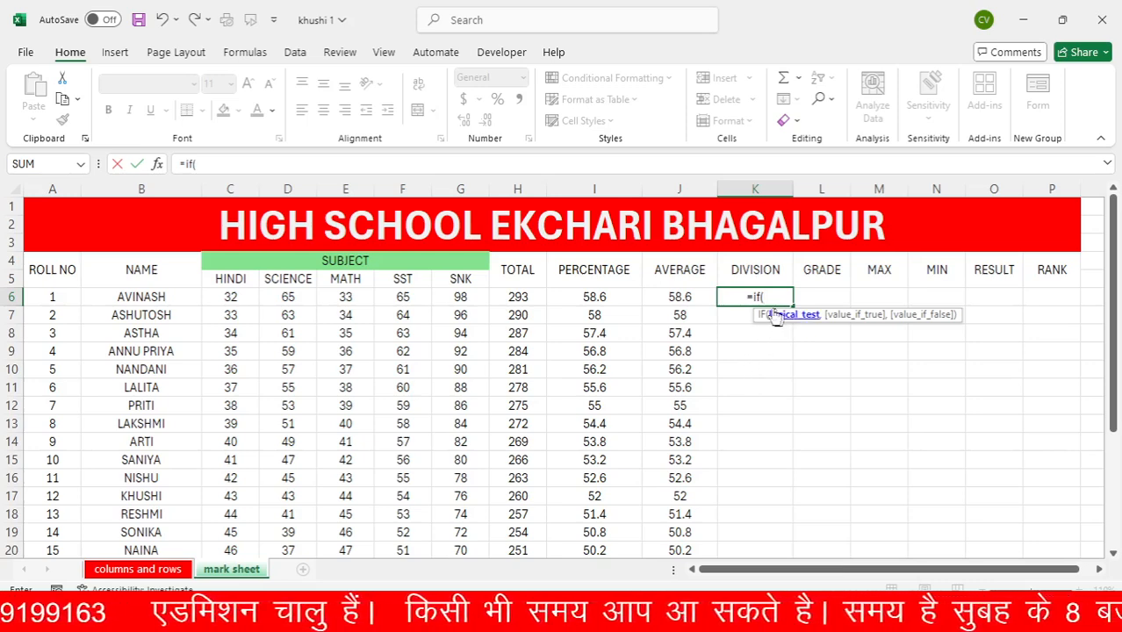
pyautogui.click(606, 300)
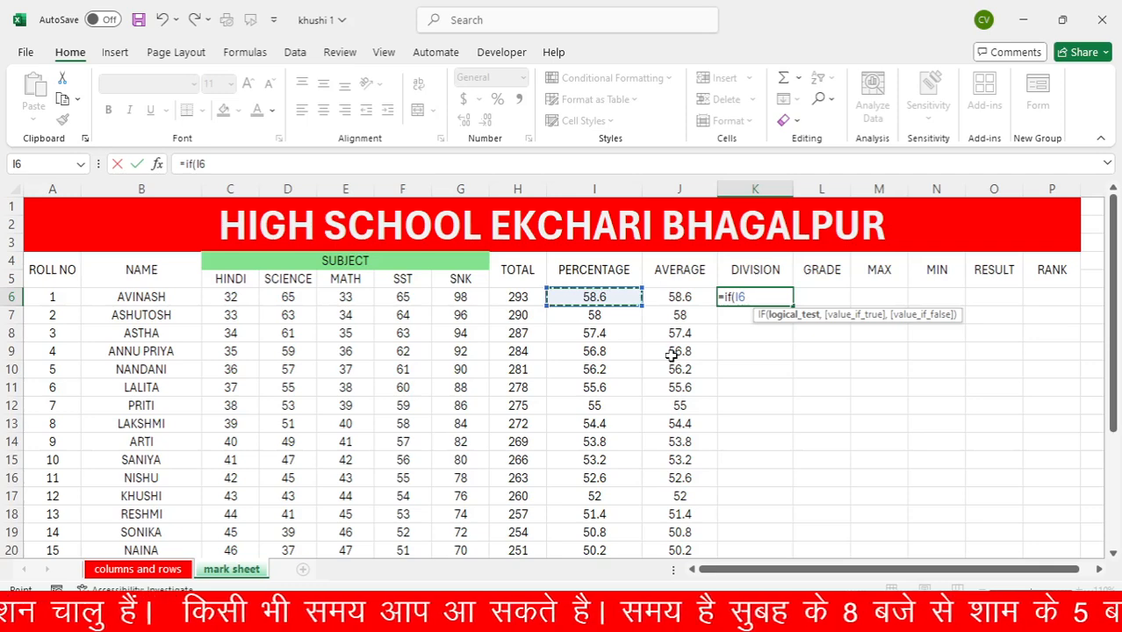
pyautogui.write('>=')
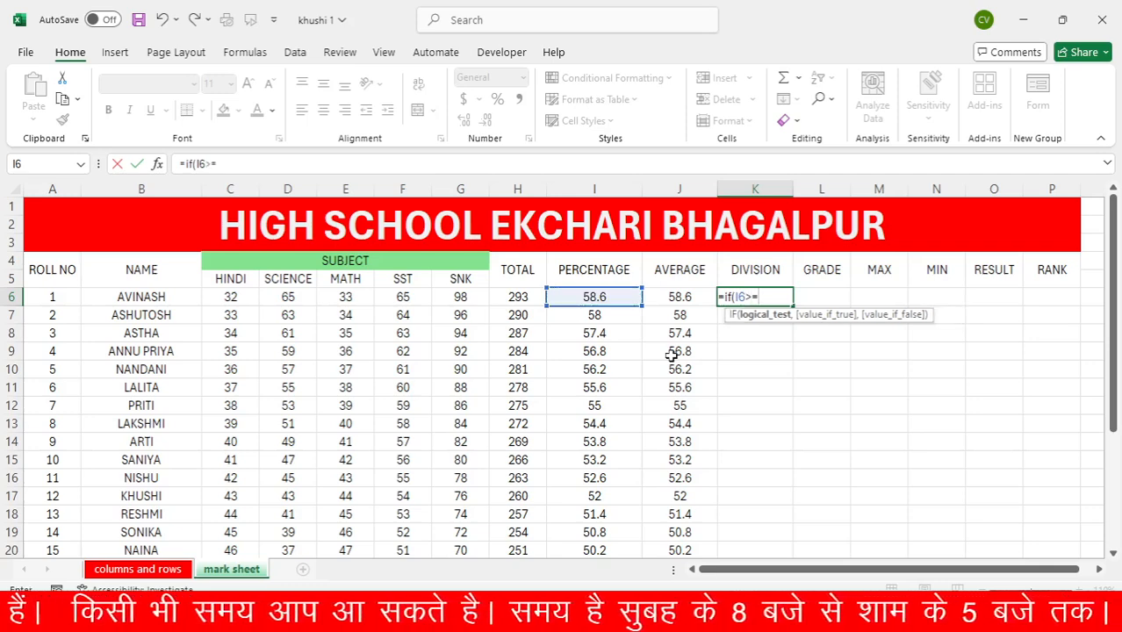
pyautogui.write('60')
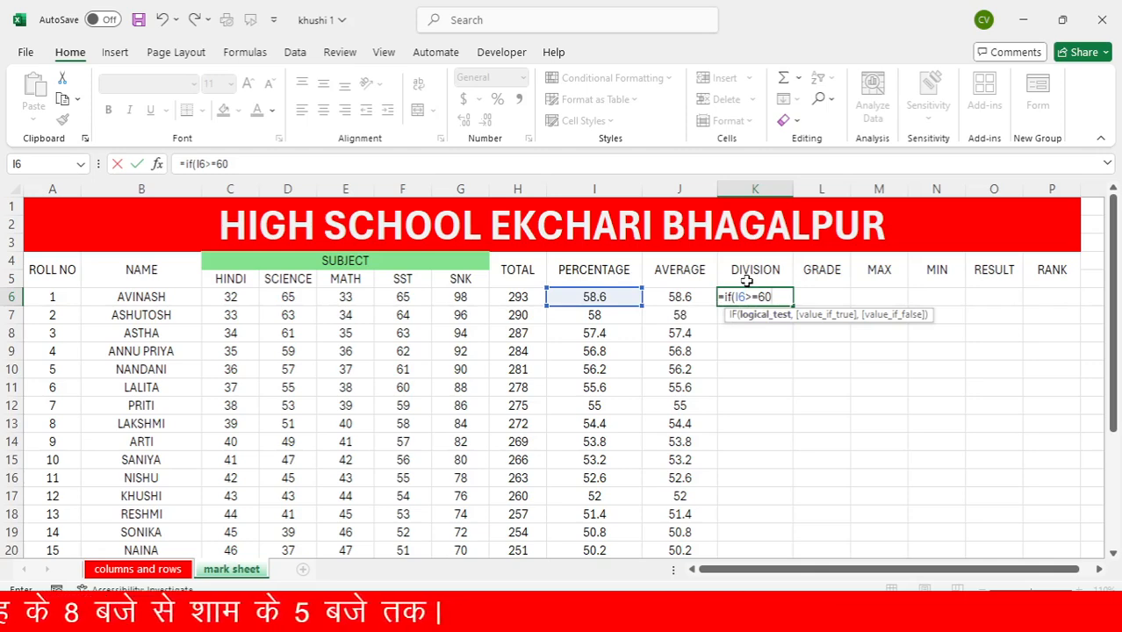
# Specify "1st" as the value the open IF formula in K6 returns when its condition is true
pyautogui.write(',')
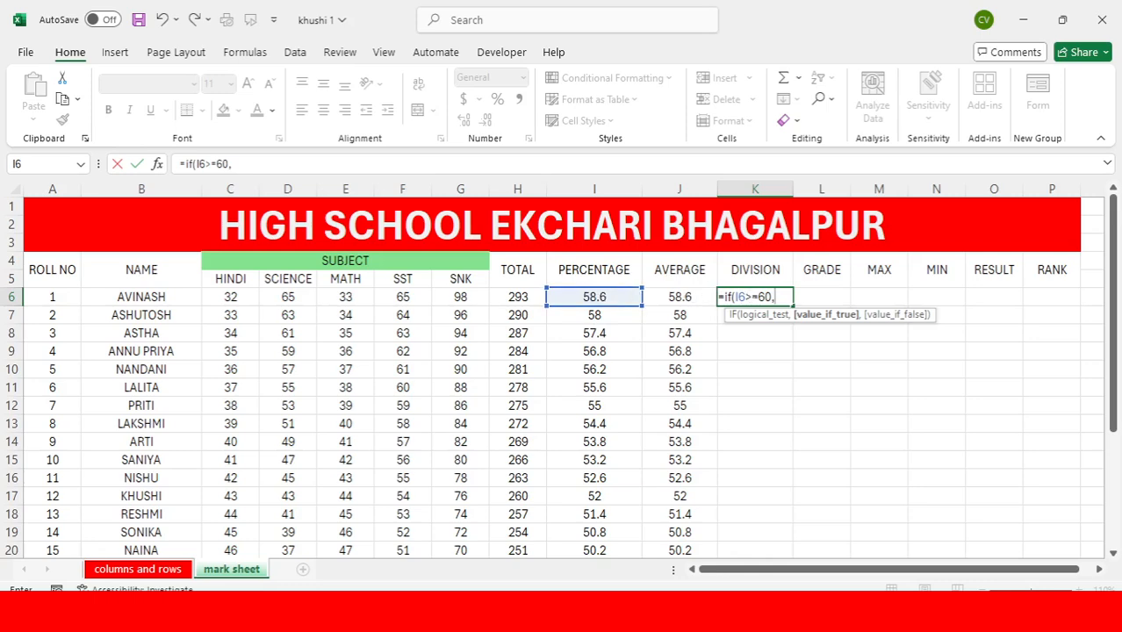
pyautogui.write('"1st')
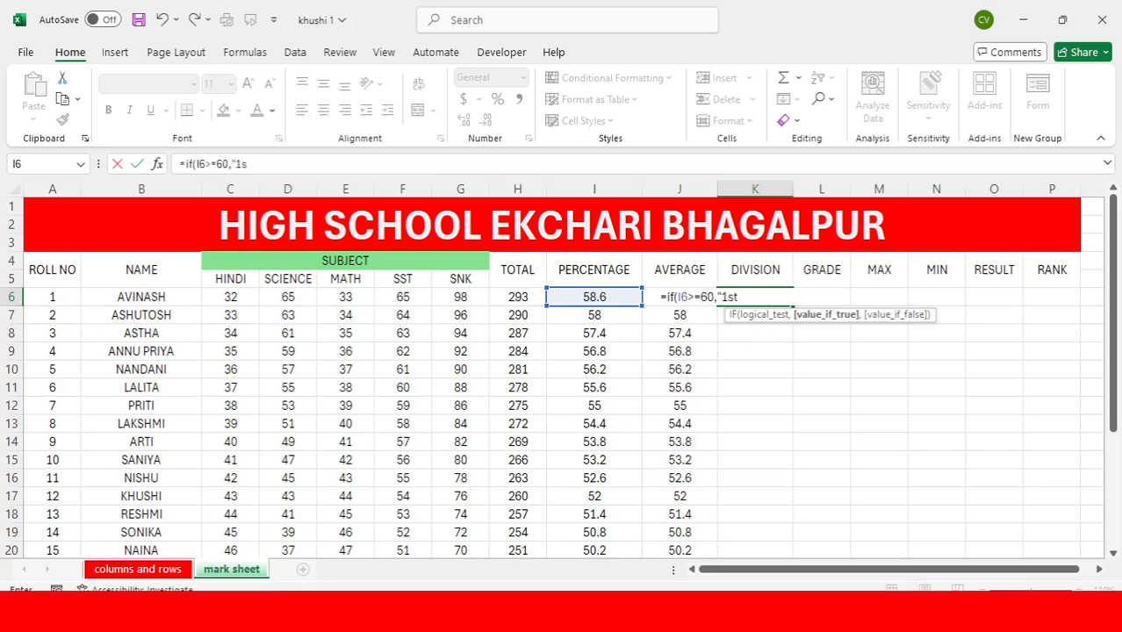
pyautogui.write('"')
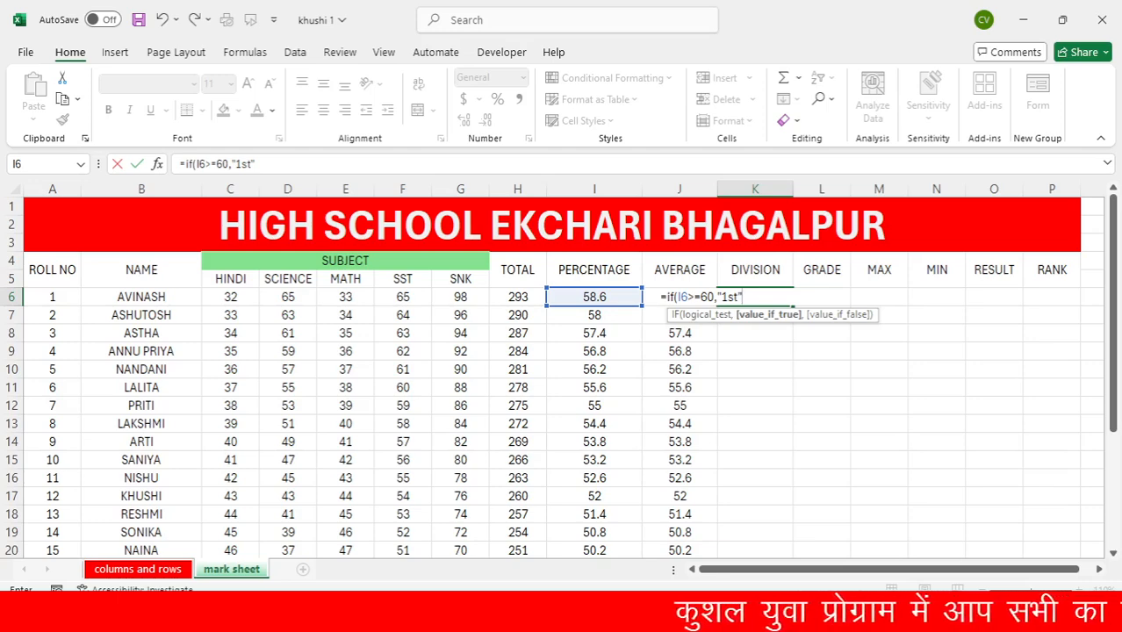
# Nest a second IF as the false value of the open K6 formula, testing whether the percentage in I6 is at least 45 (I6>=45)
pyautogui.write(',')
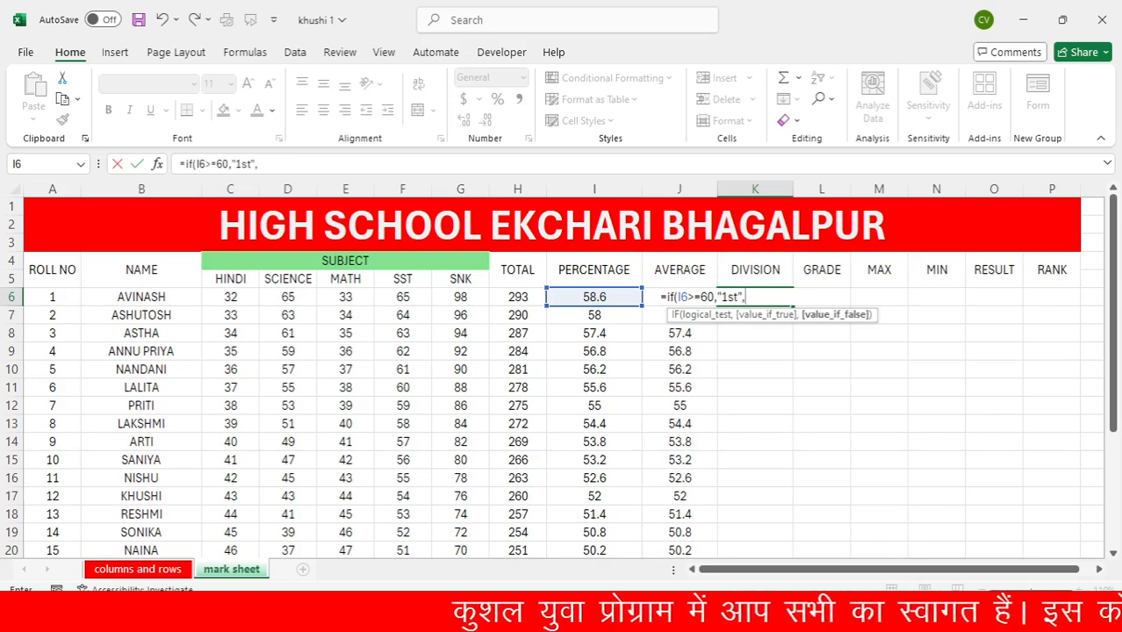
pyautogui.write('if')
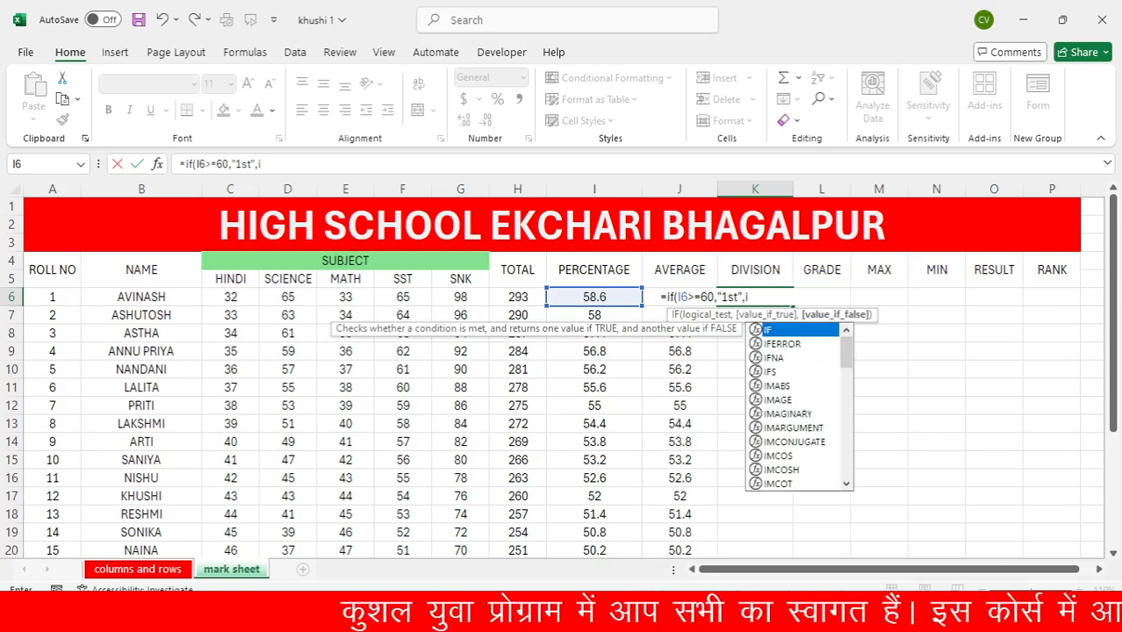
pyautogui.write('(')
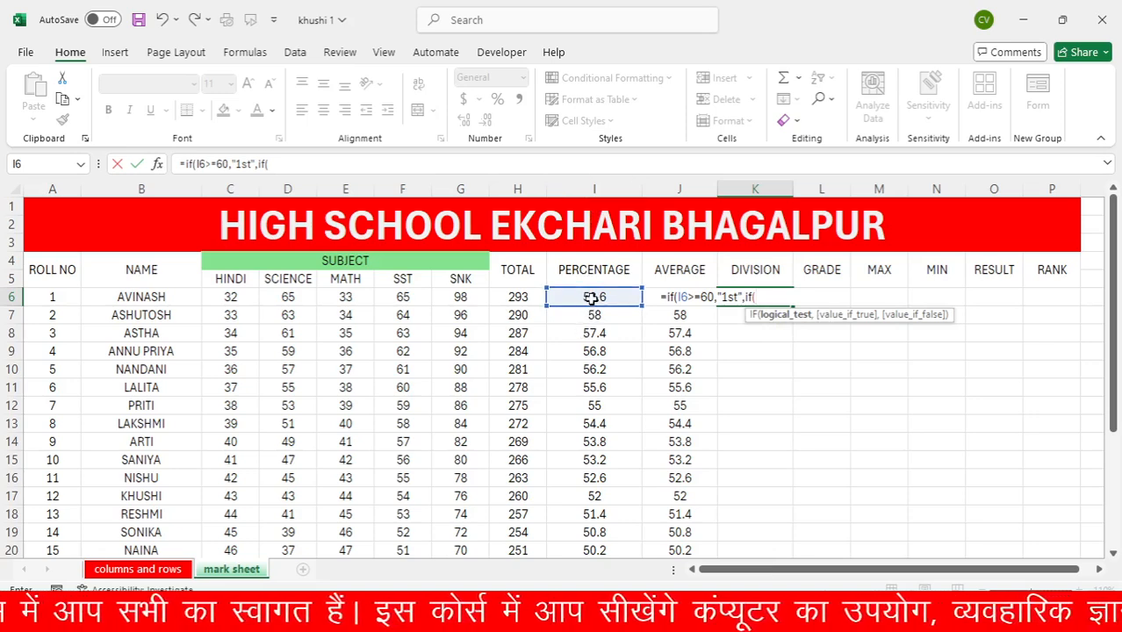
pyautogui.click(591, 298)
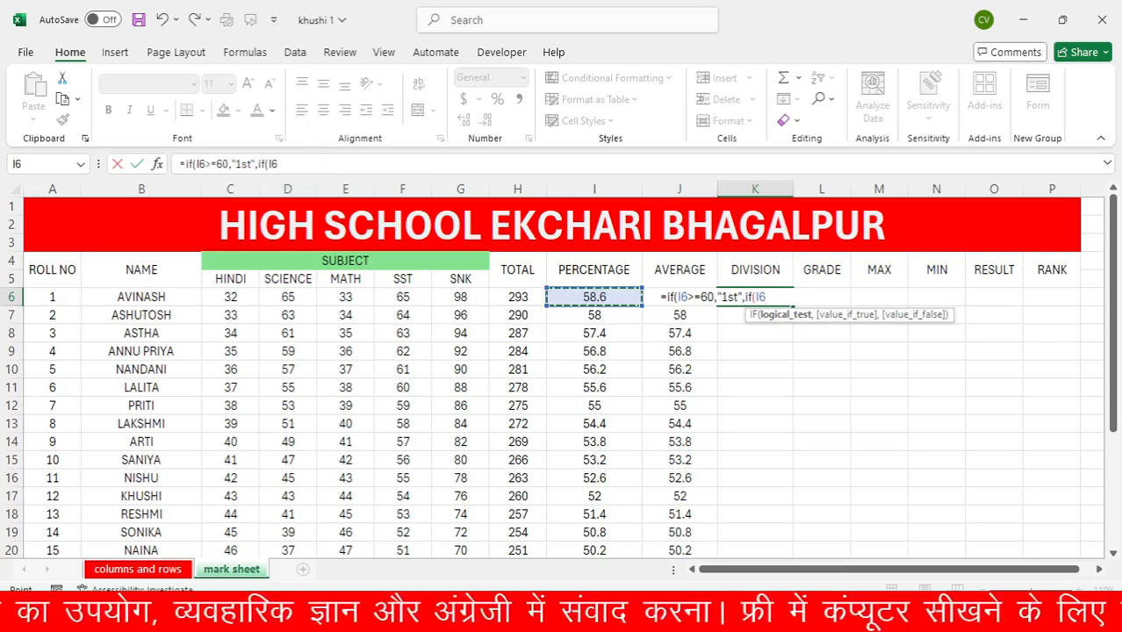
pyautogui.write('>')
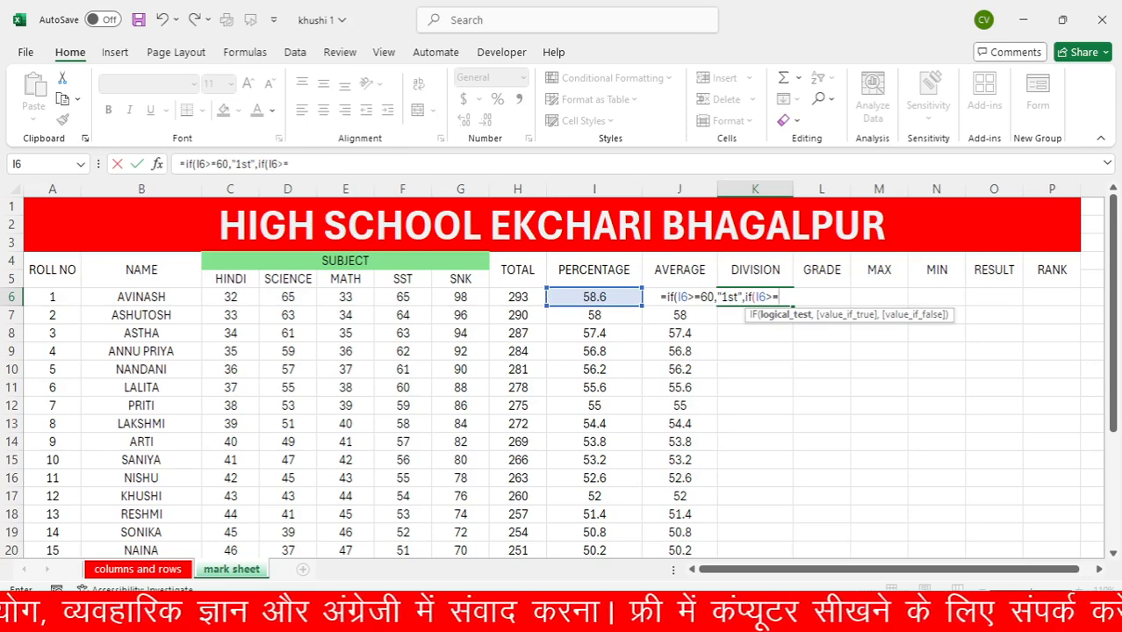
pyautogui.write('=45')
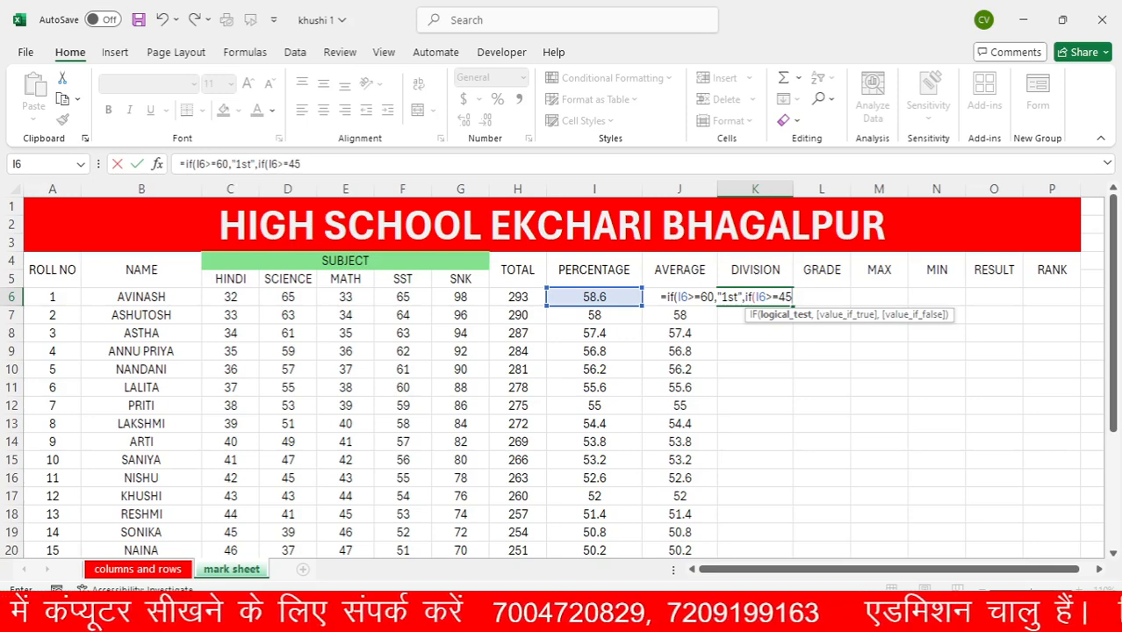
# Specify "2nd" as the value the nested IF in K6 returns when I6>=45 is true
pyautogui.click(301, 164)
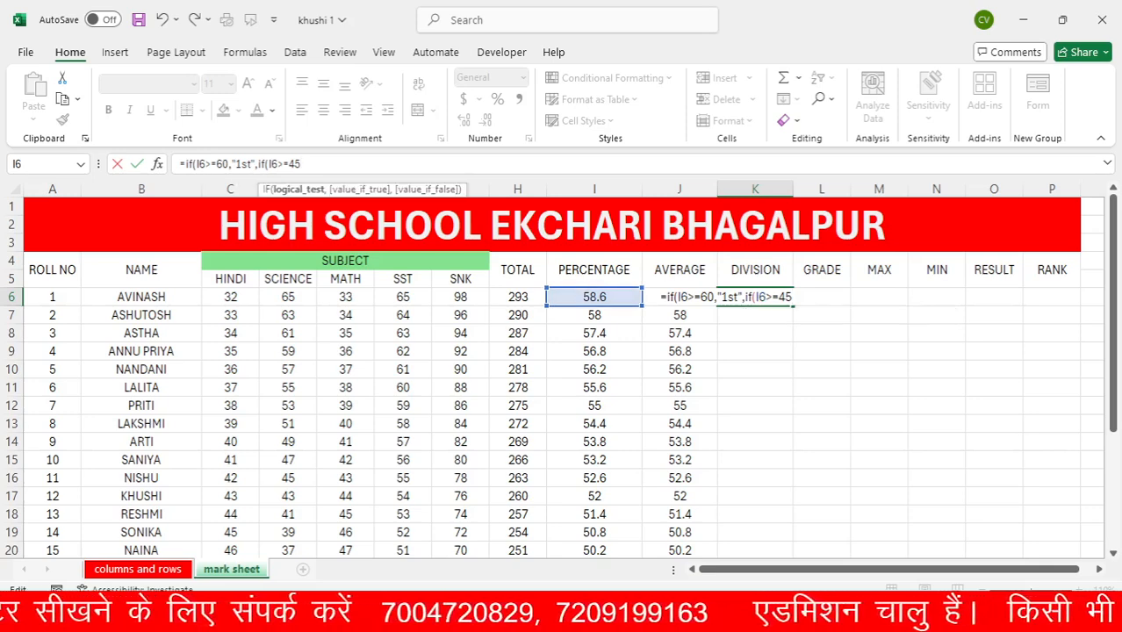
pyautogui.write(',')
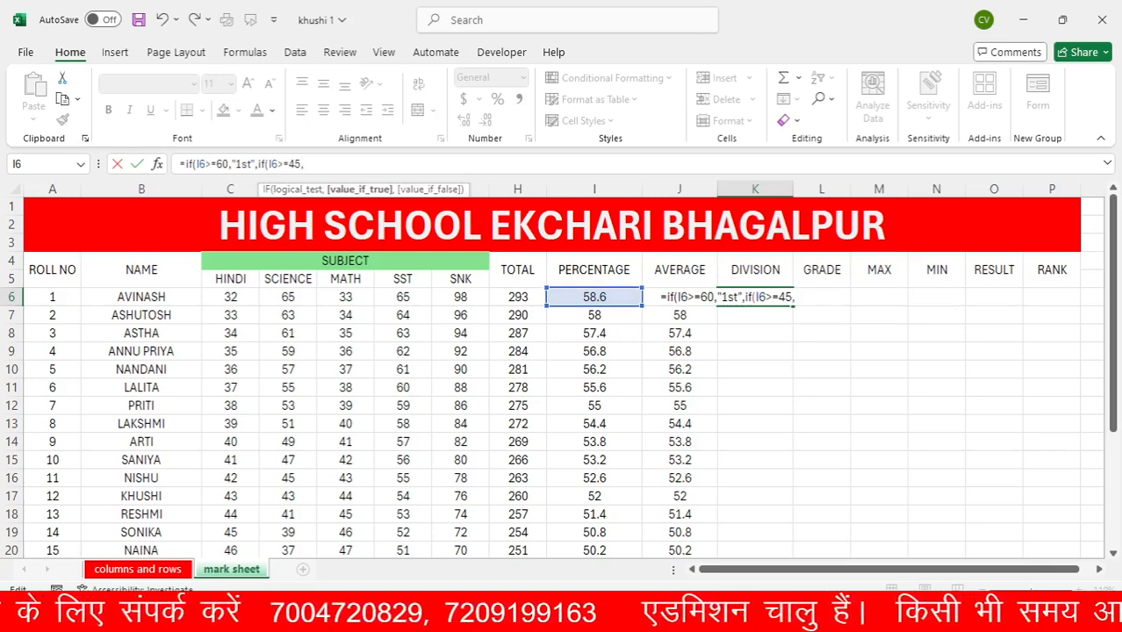
pyautogui.write(',"')
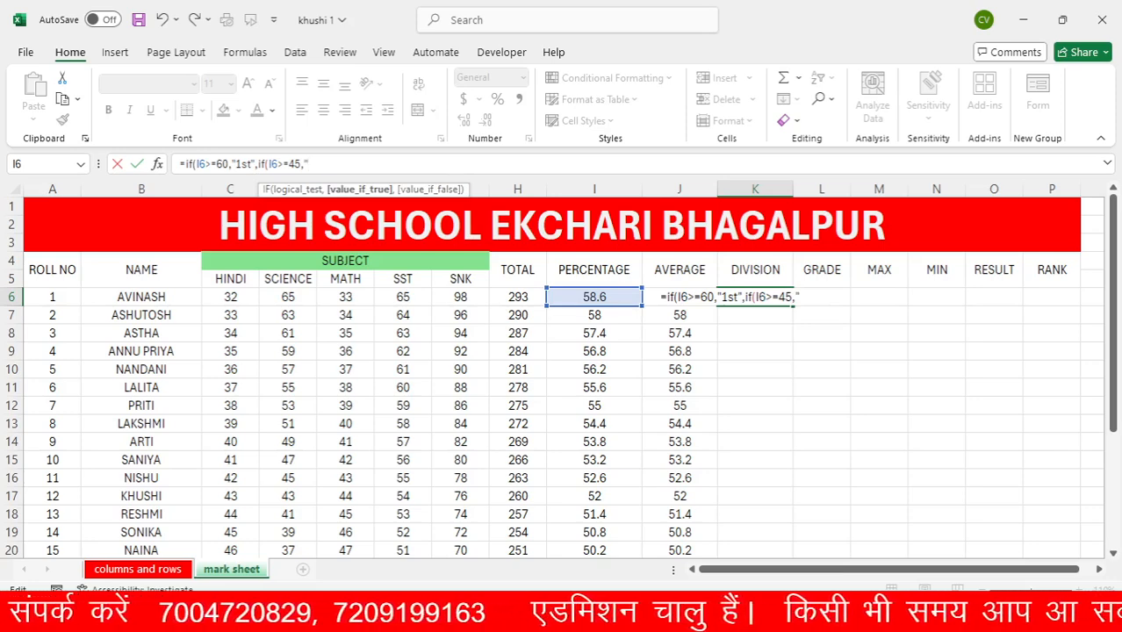
pyautogui.write(' 2n')
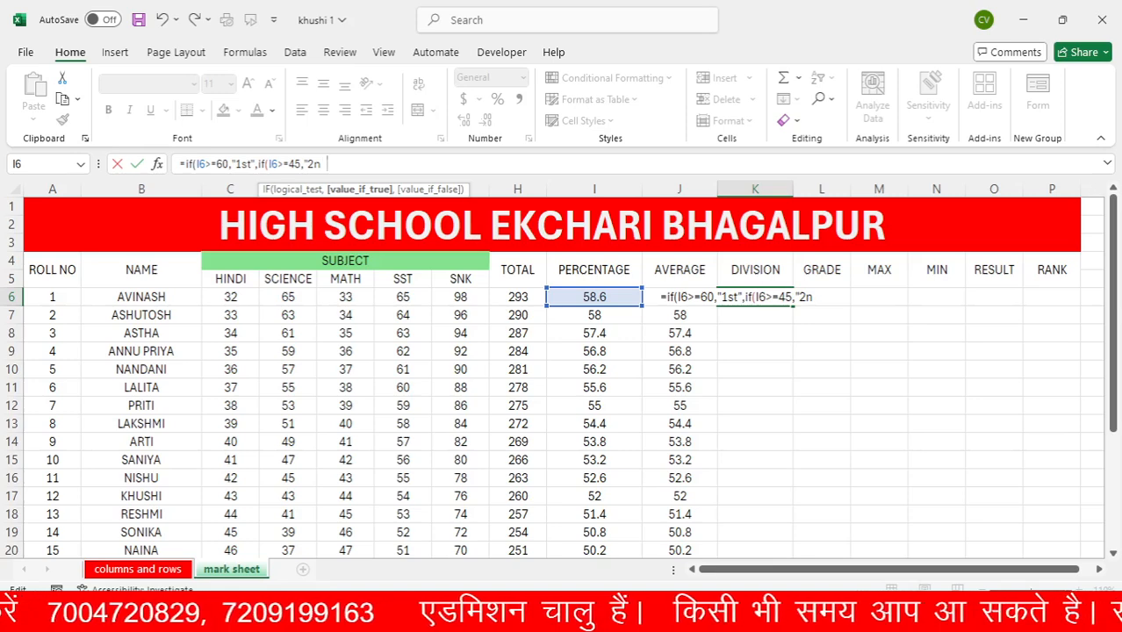
pyautogui.write('dd')
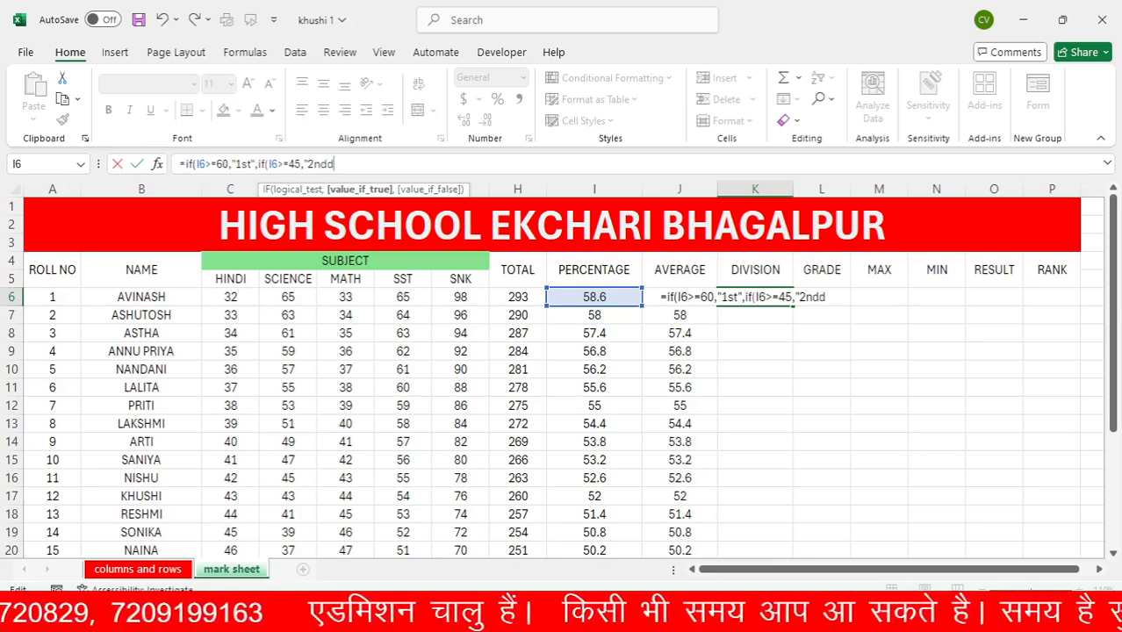
pyautogui.press('BackSpace')
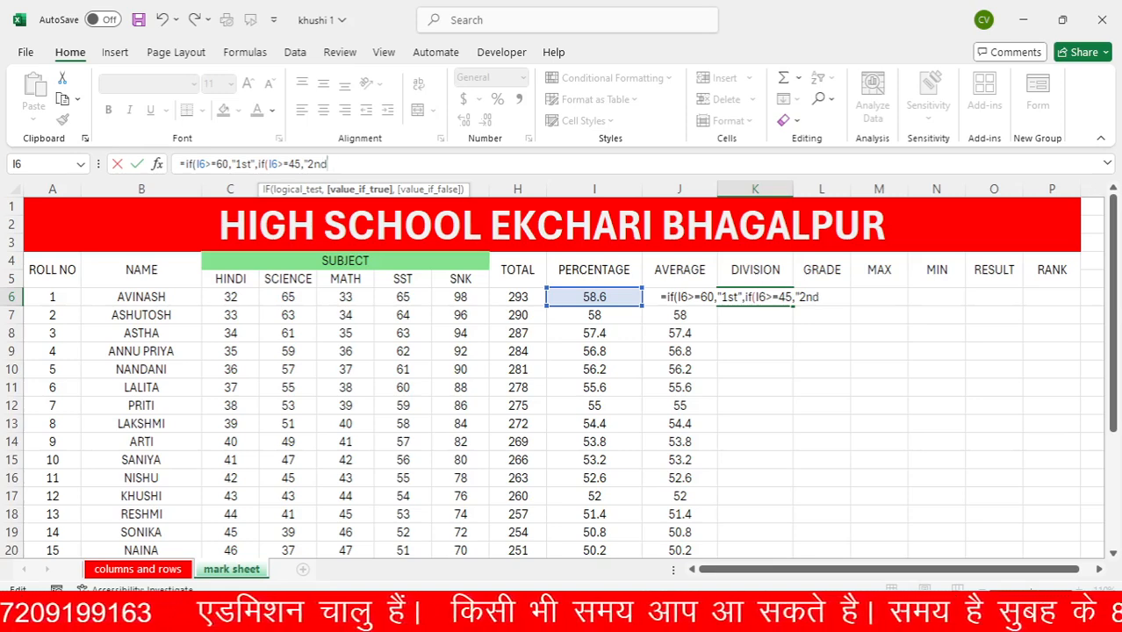
pyautogui.write('"')
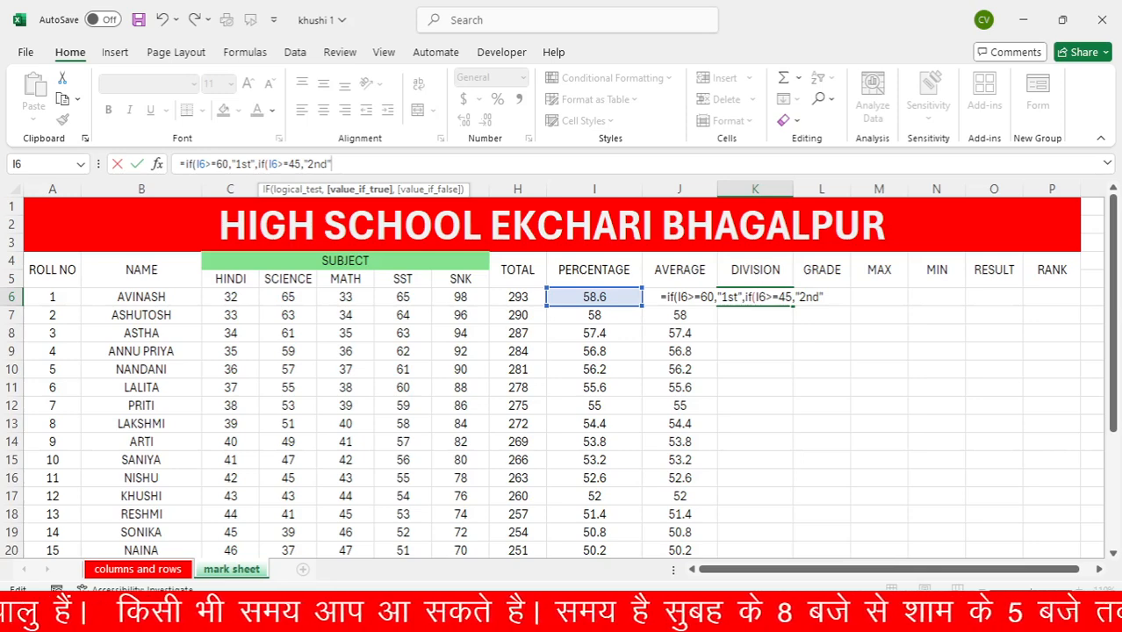
# Nest a third IF in the K6 formula that tests I6>=30 and returns "3rd" when true
pyautogui.write(',if')
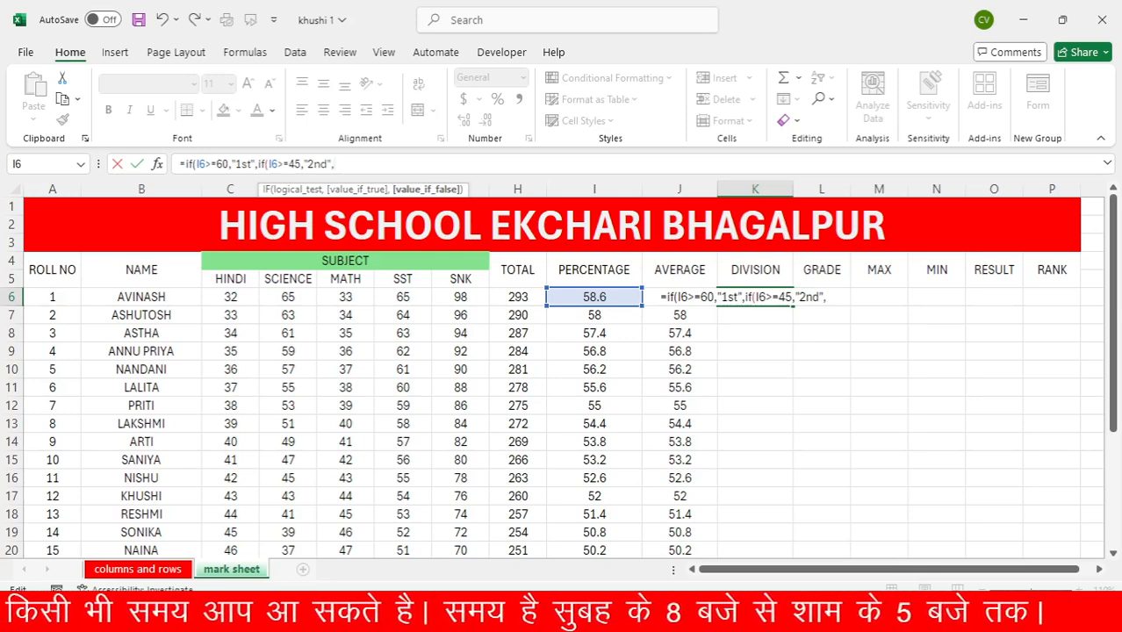
pyautogui.write('(')
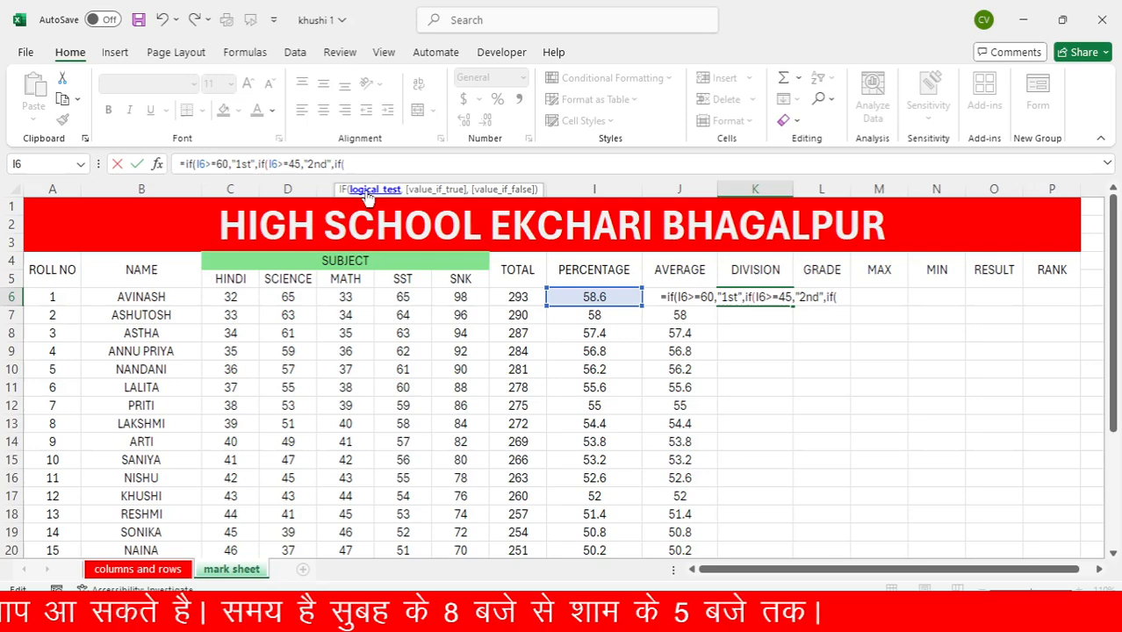
pyautogui.click(566, 297)
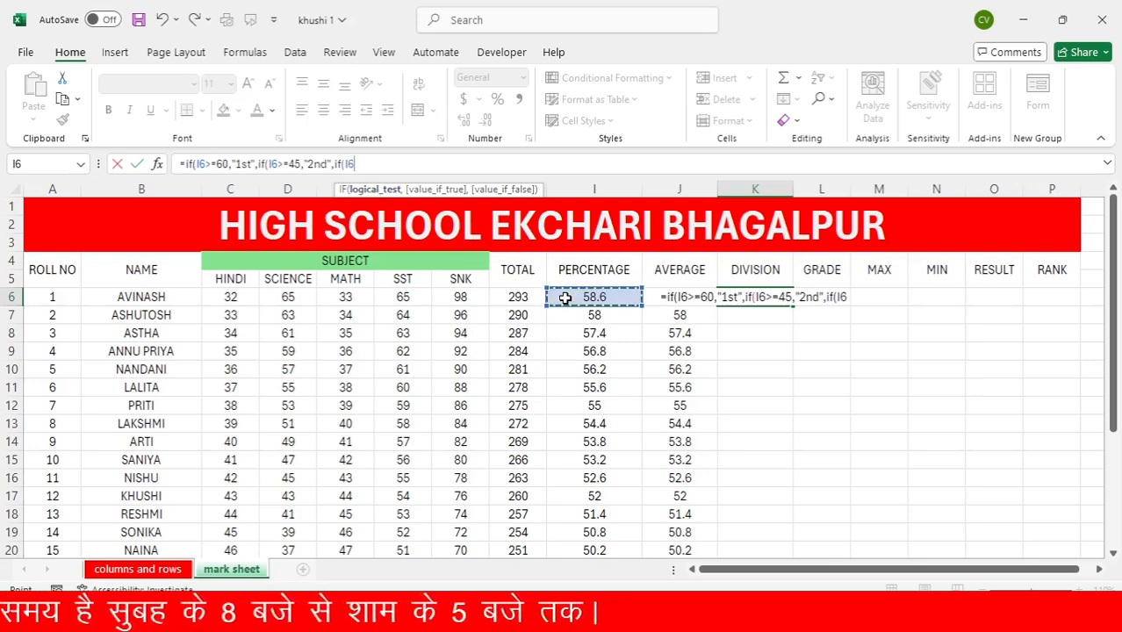
pyautogui.write('>=')
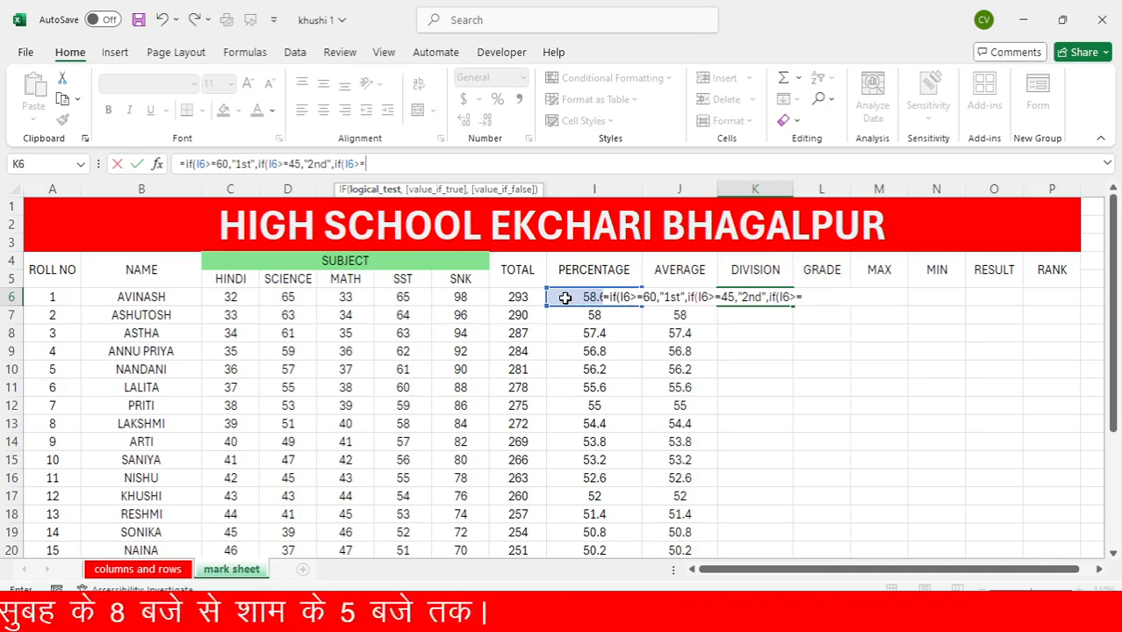
pyautogui.write('30')
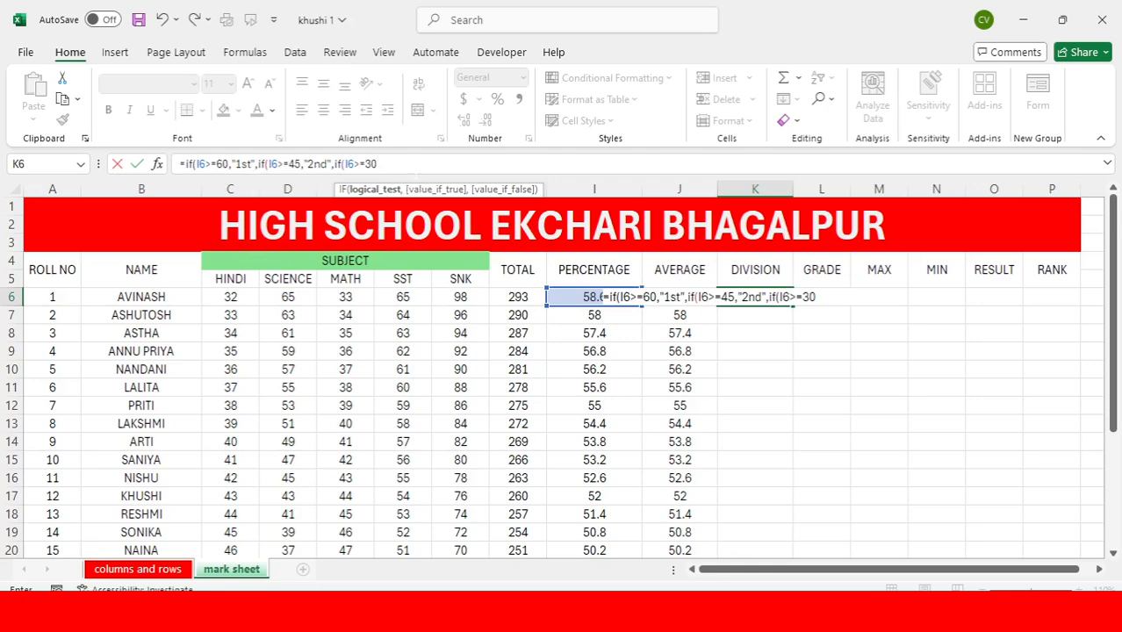
pyautogui.write(',')
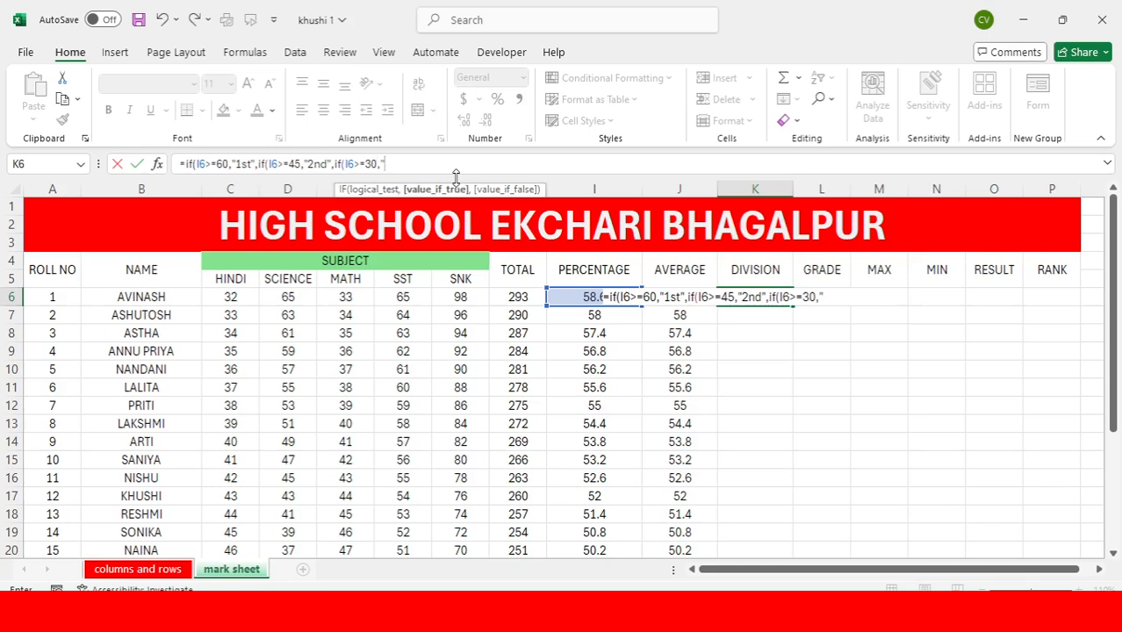
pyautogui.write('"3rd"')
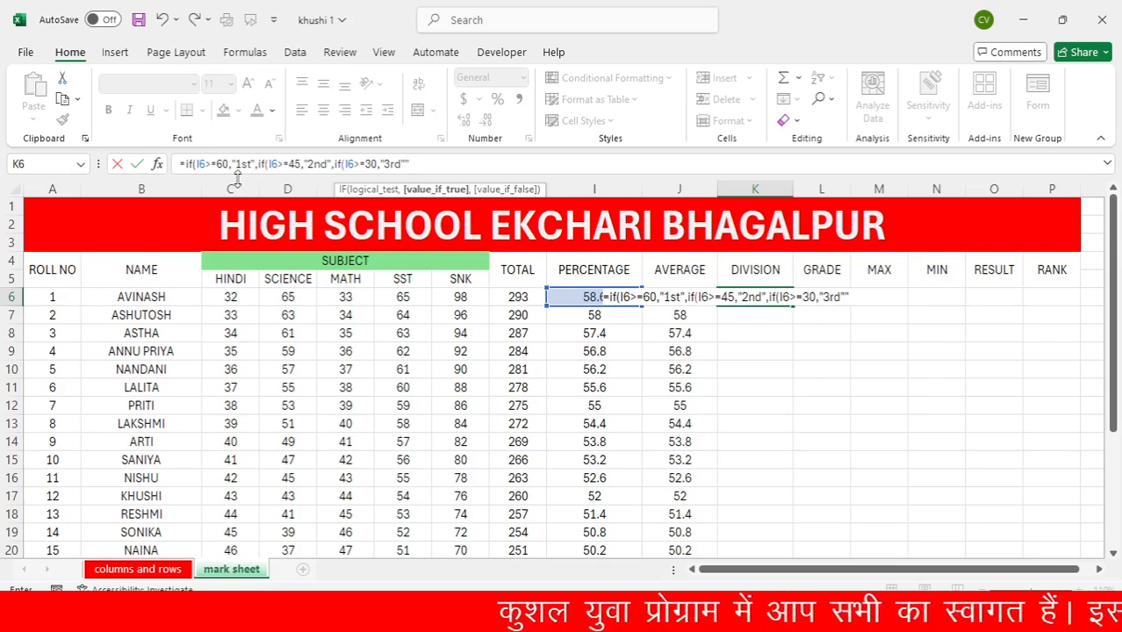
# Set "fail" as the final false value in the K6 formula, close all three nested IFs and enter the formula
pyautogui.write(',')
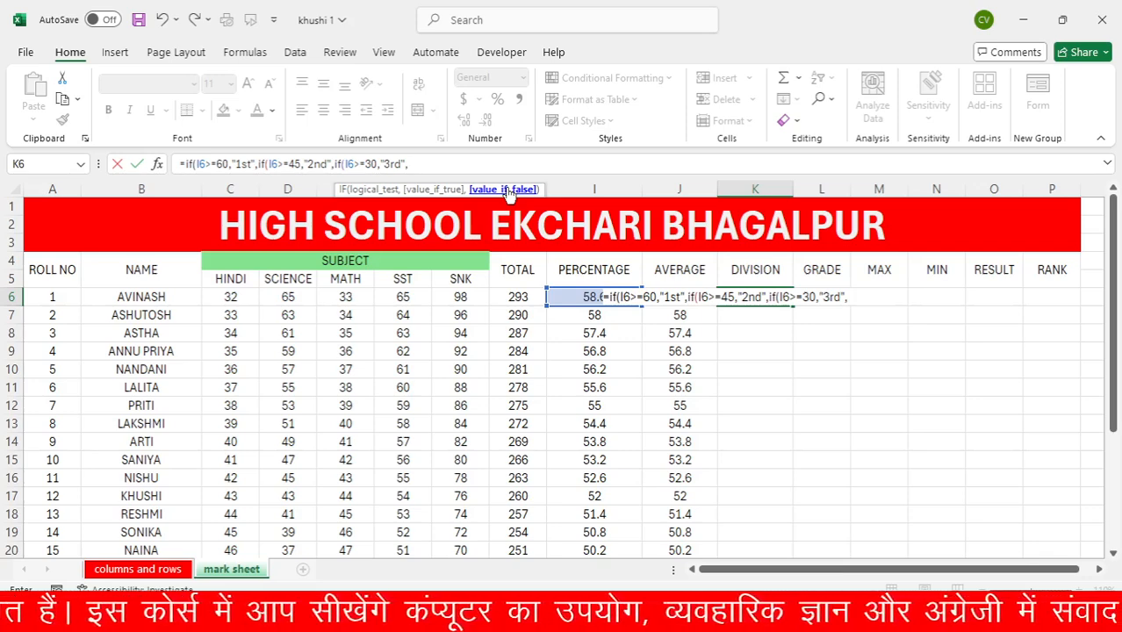
pyautogui.write('"')
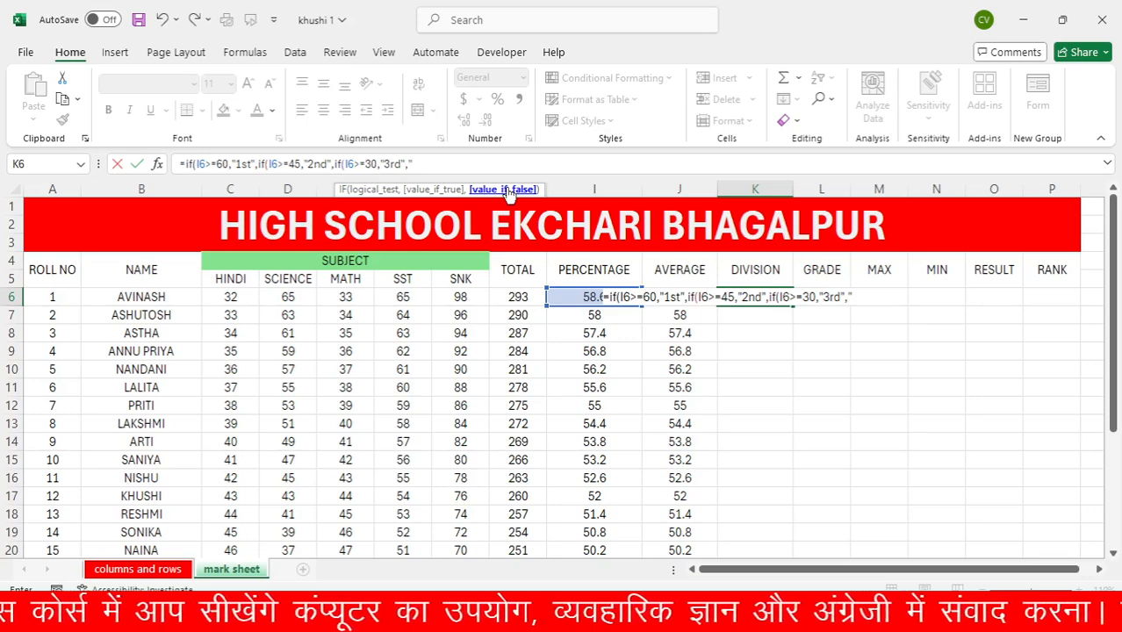
pyautogui.write('faill')
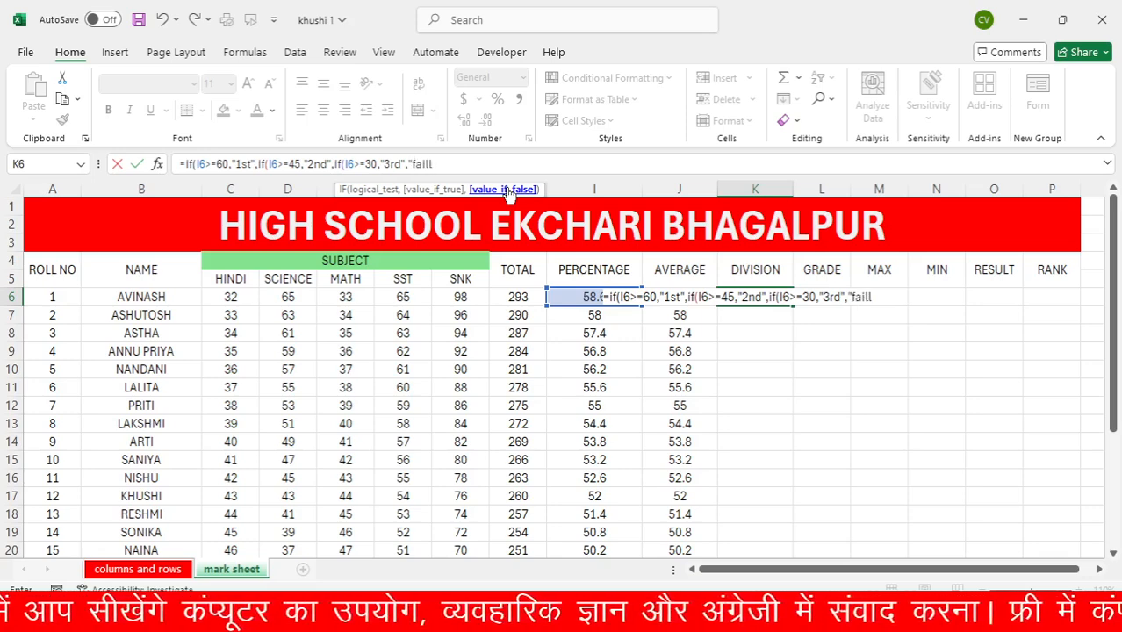
pyautogui.press('BackSpace')
pyautogui.press('BackSpace')
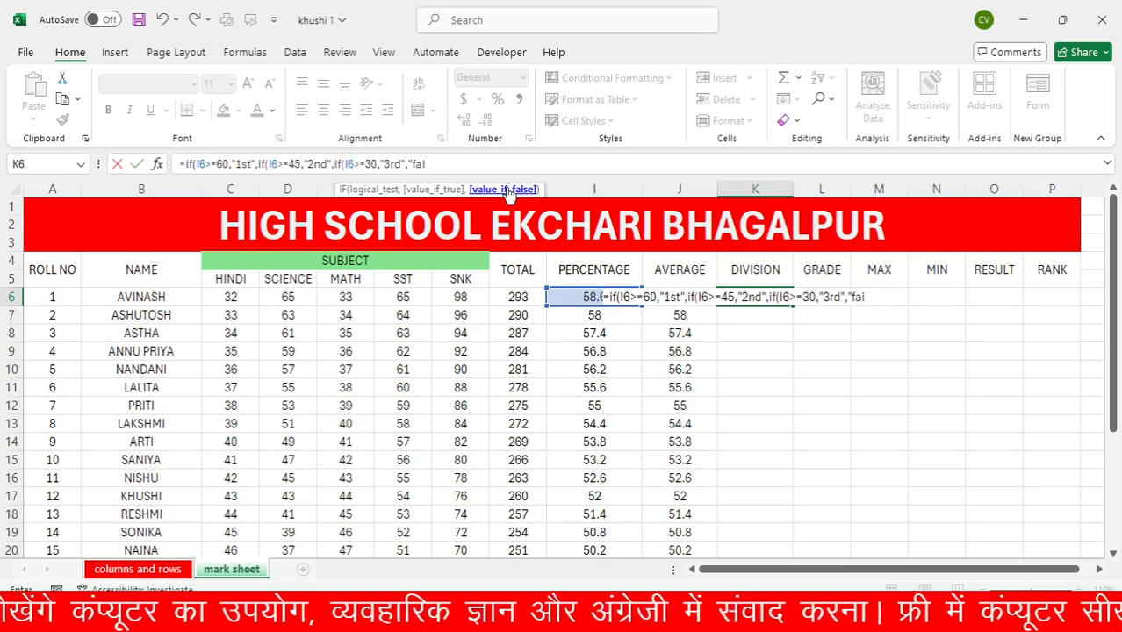
pyautogui.write('l')
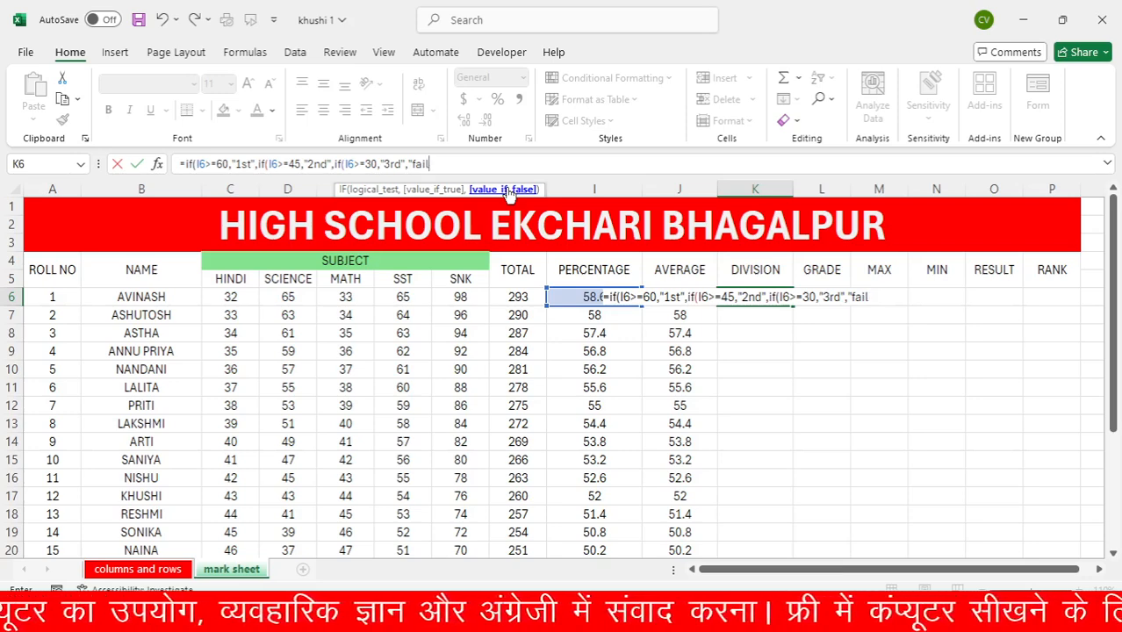
pyautogui.write('"')
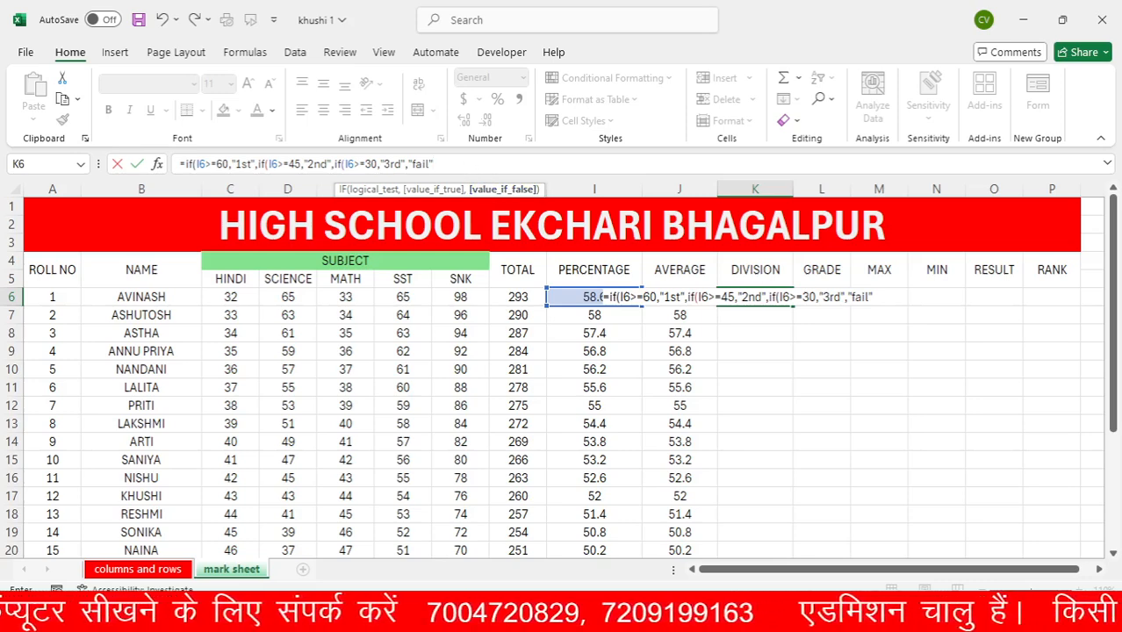
pyautogui.write(')')
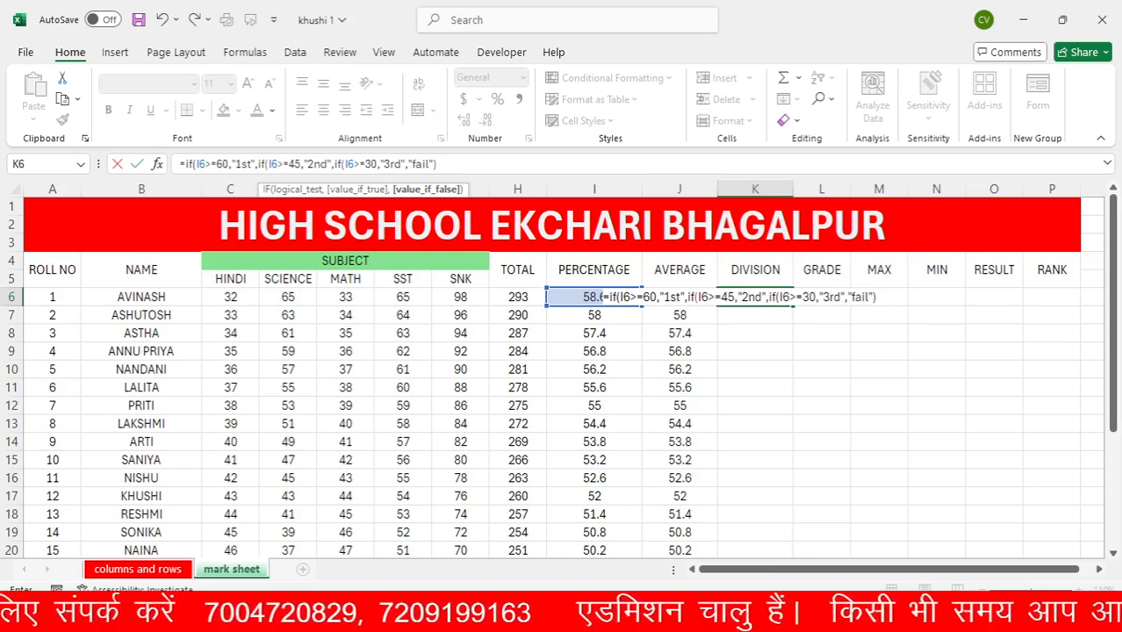
pyautogui.write('))')
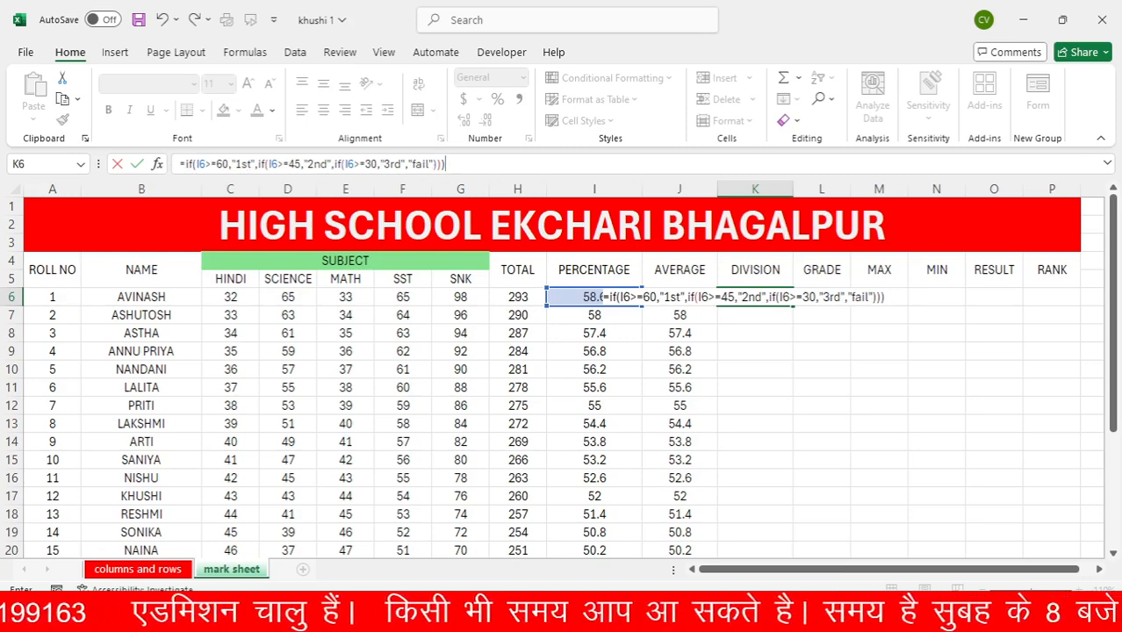
pyautogui.press('Return')
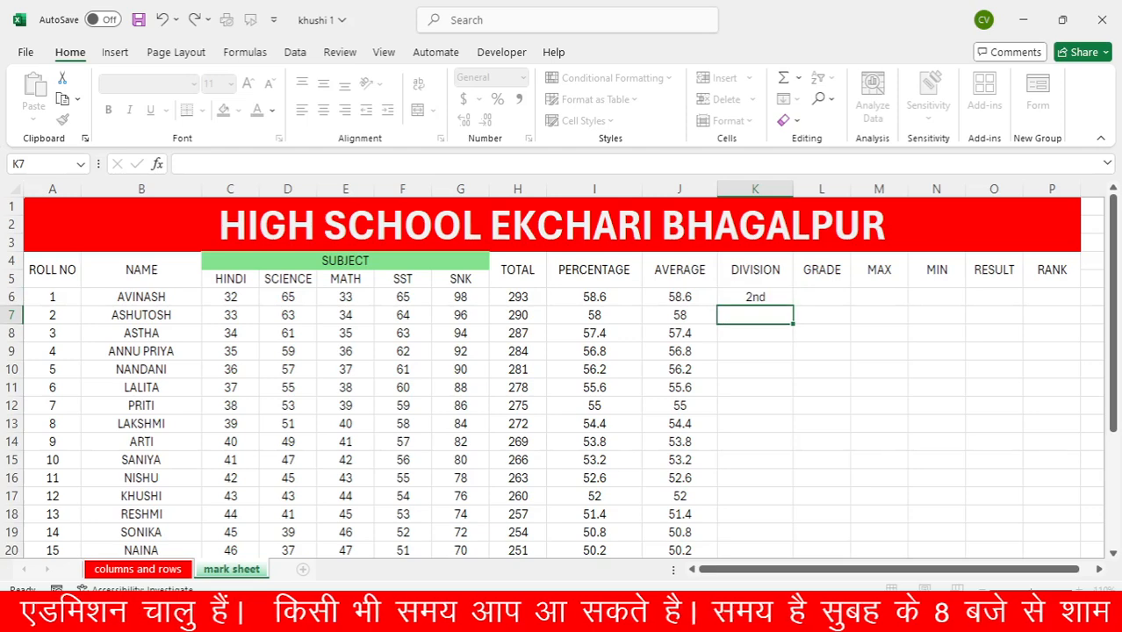
# Fill the K6 division formula down the DIVISION column for all students and review the filled rows against their percentages
pyautogui.click(583, 298)
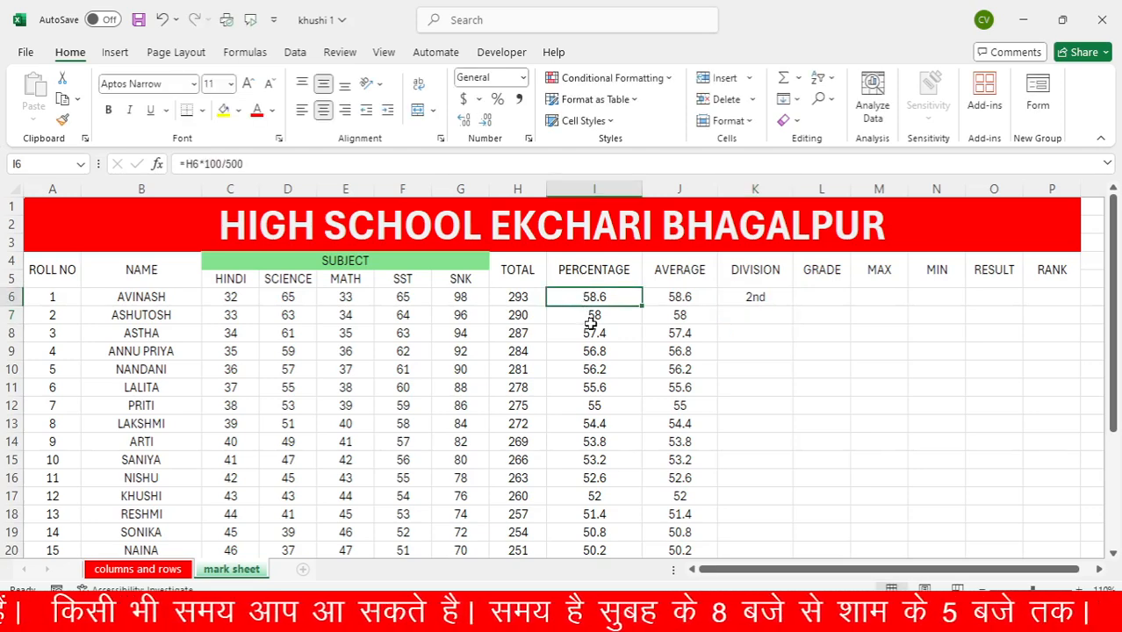
pyautogui.click(734, 296)
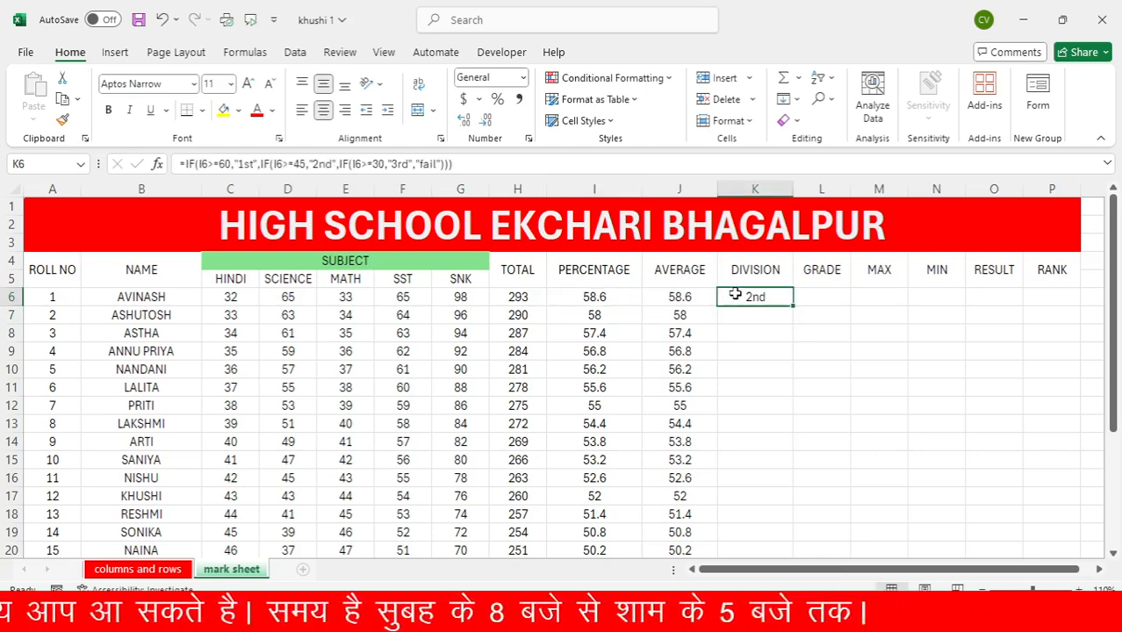
pyautogui.doubleClick(793, 306)
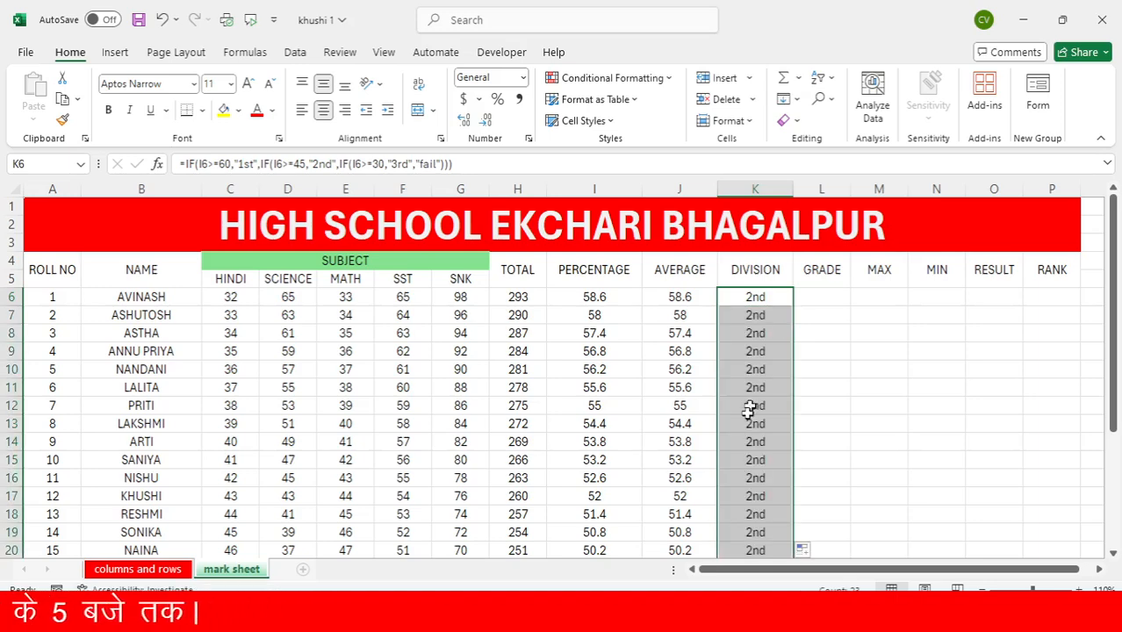
pyautogui.scroll(-3, 742, 442)
pyautogui.scroll(-3, 742, 442)
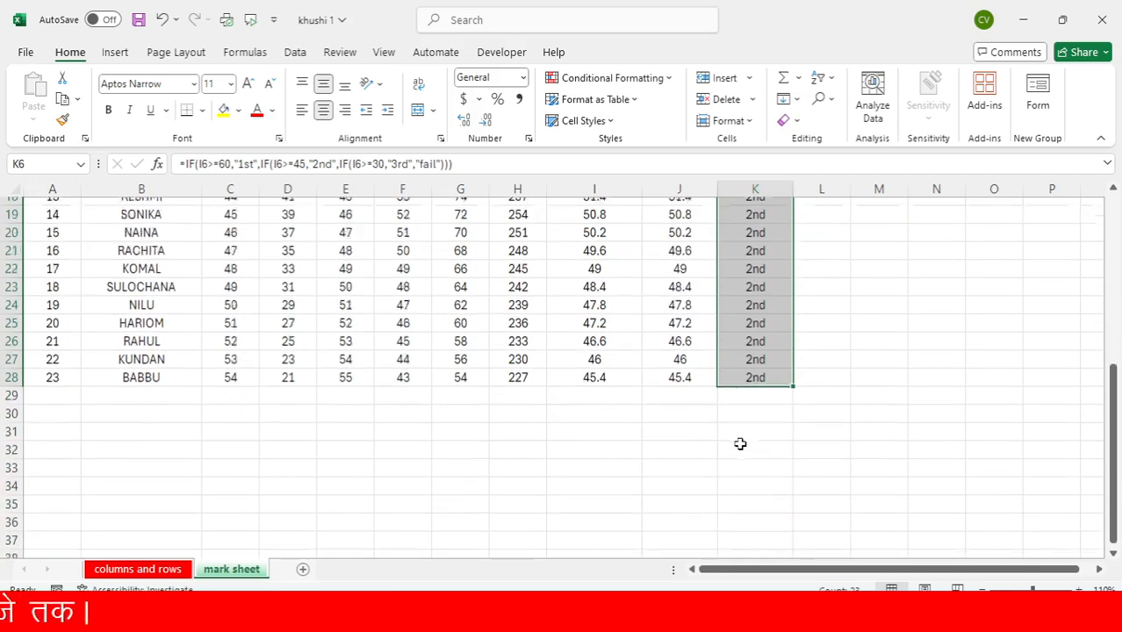
pyautogui.scroll(2, 742, 443)
pyautogui.scroll(2, 742, 444)
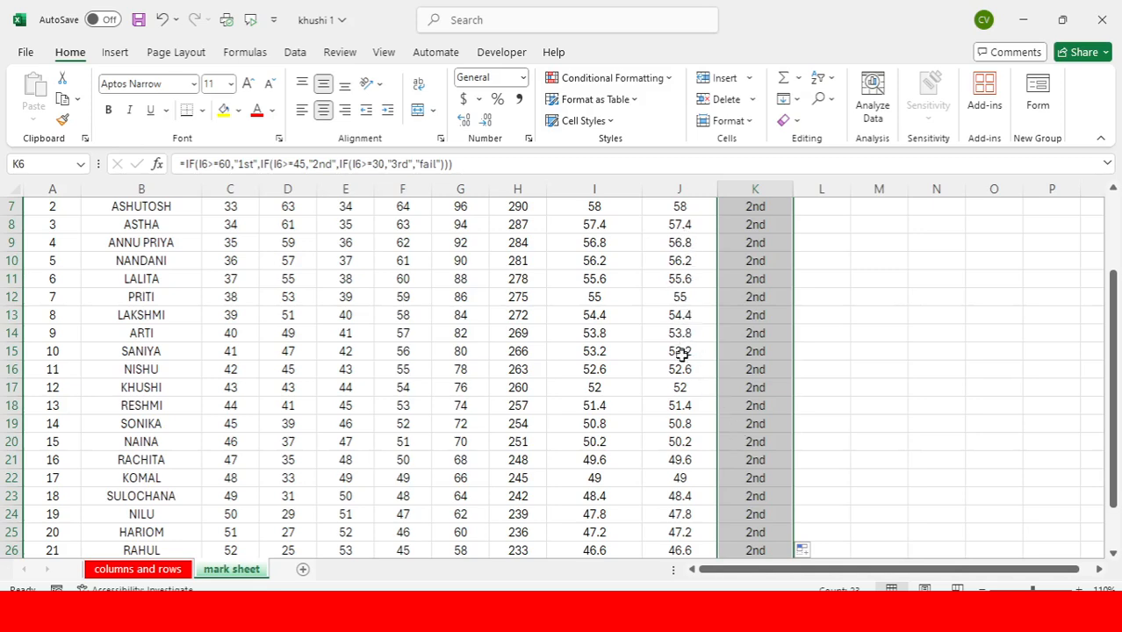
pyautogui.scroll(-3, 691, 488)
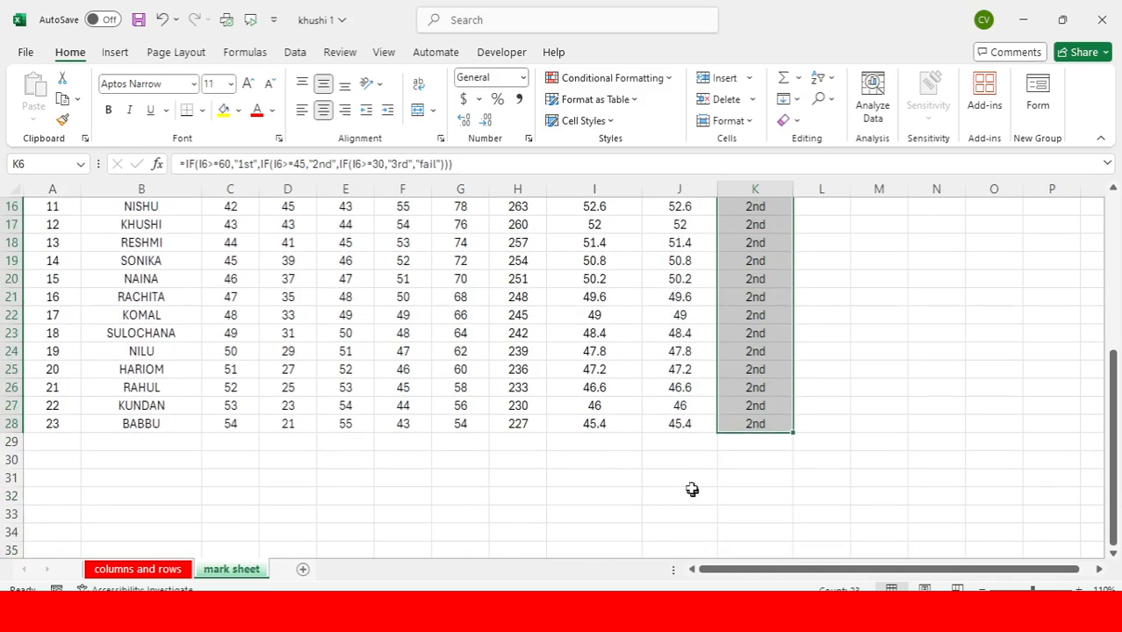
# Set the first student's Hindi mark in C6 to 95 and the second student's Math mark in E7 to 85
pyautogui.scroll(2, 692, 489)
pyautogui.scroll(1, 615, 506)
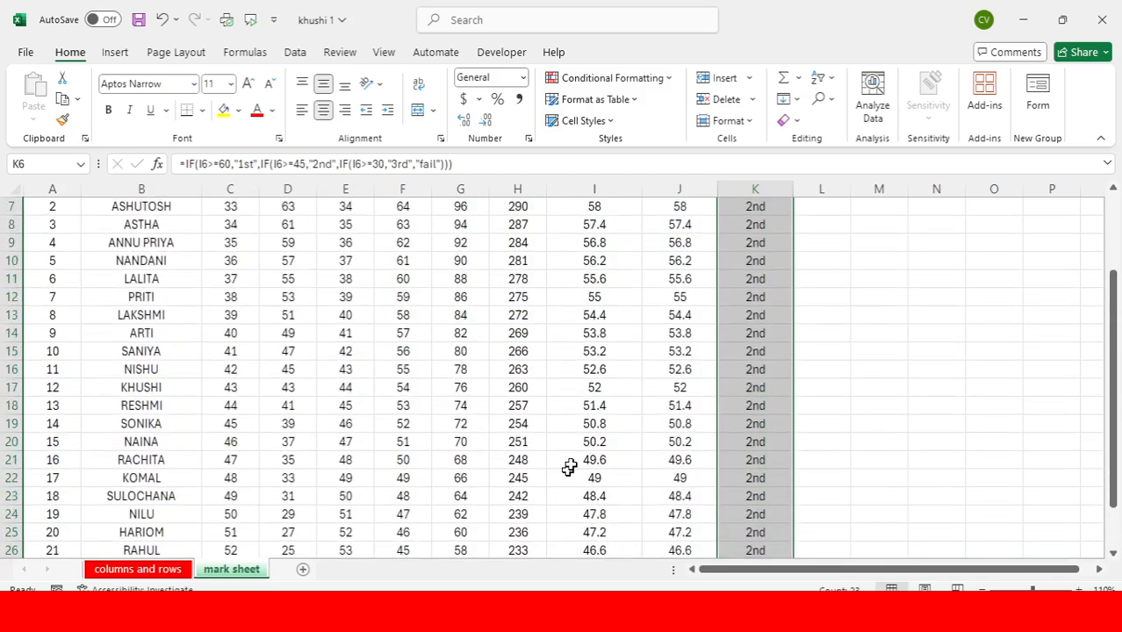
pyautogui.scroll(2, 617, 393)
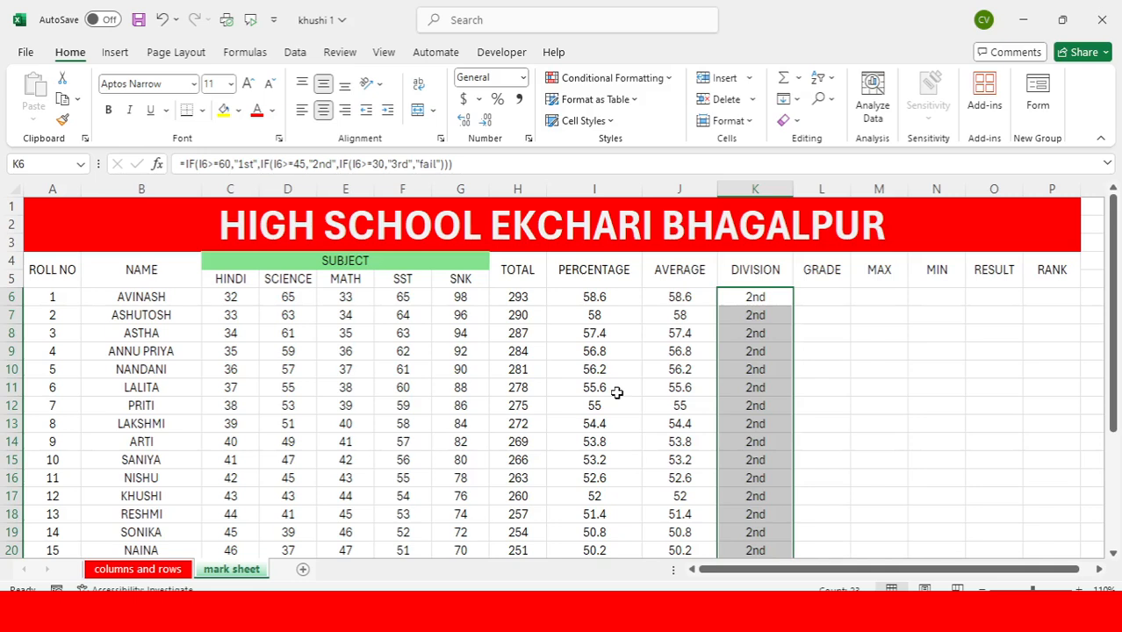
pyautogui.click(400, 318)
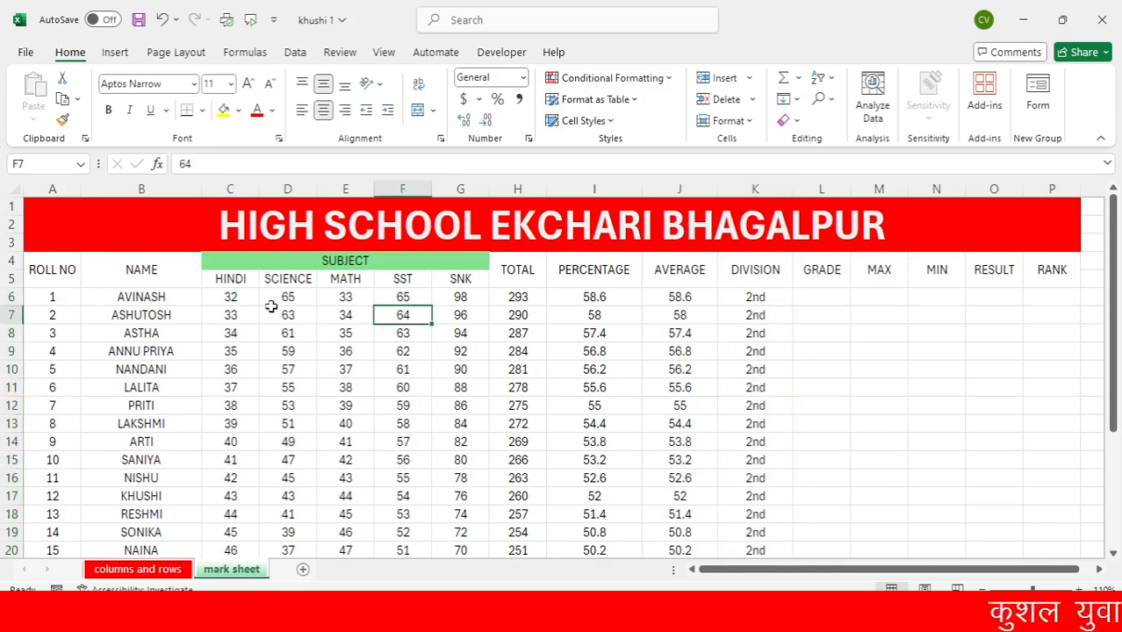
pyautogui.click(235, 298)
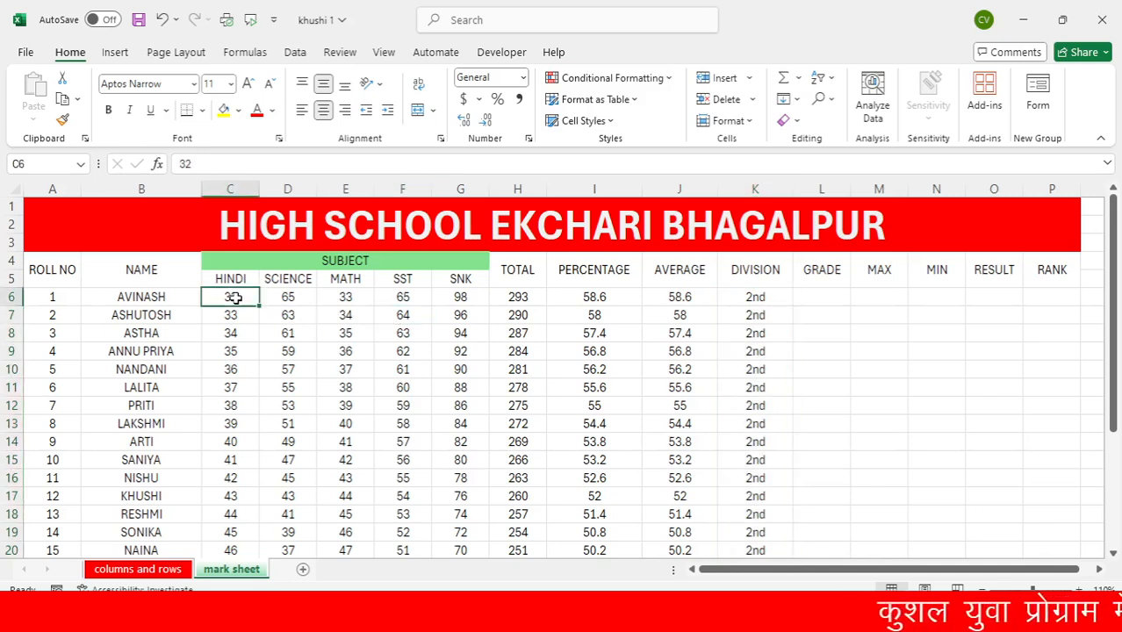
pyautogui.write('95')
pyautogui.press('Return')
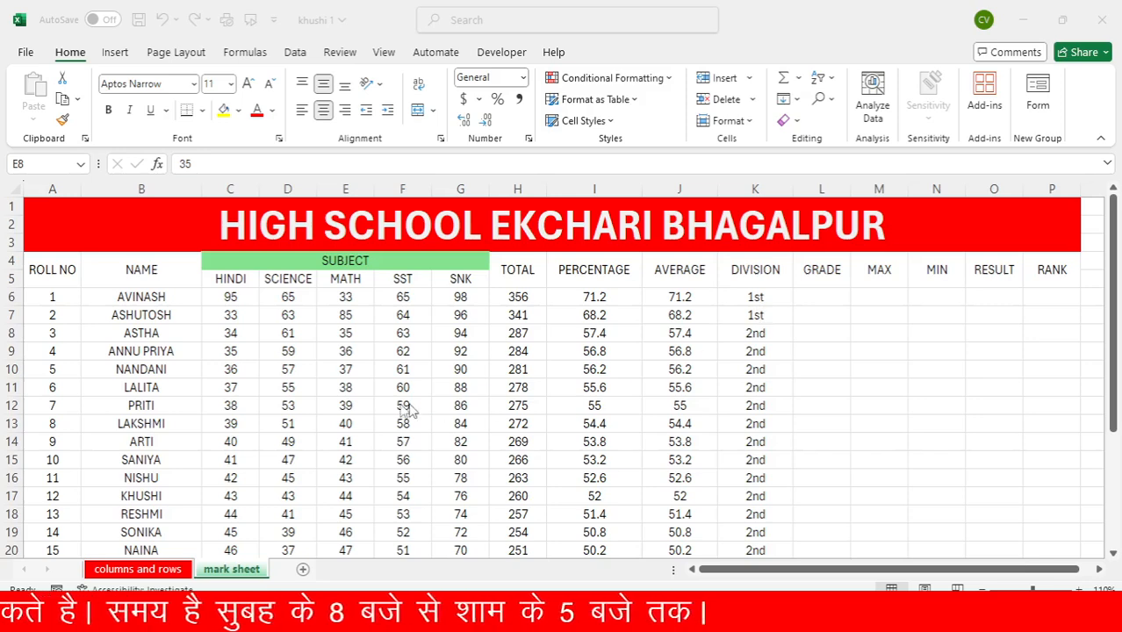
# Set the marks of roll number 7 in row 12 to 30 for Hindi, 30 for Science and 0 for Math
pyautogui.click(238, 405)
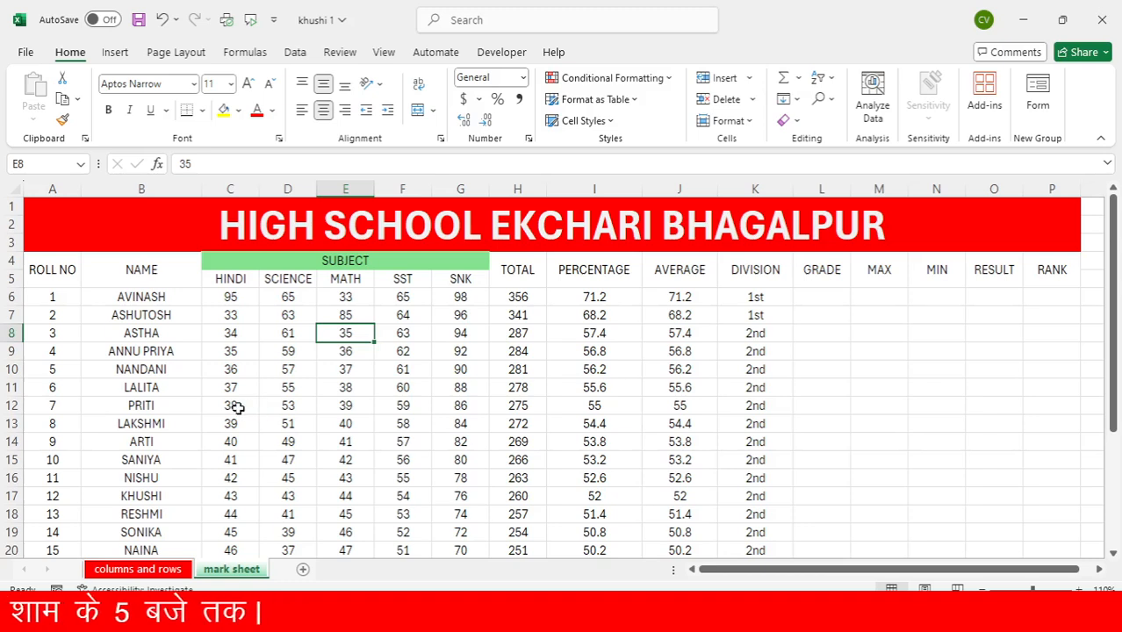
pyautogui.click(236, 406)
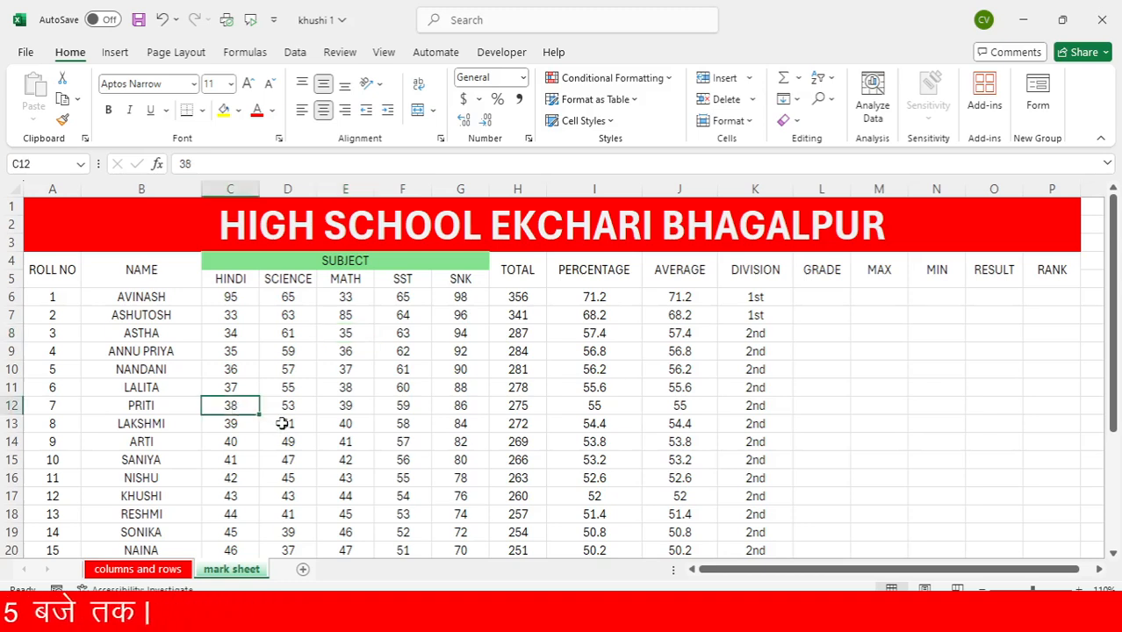
pyautogui.write('30')
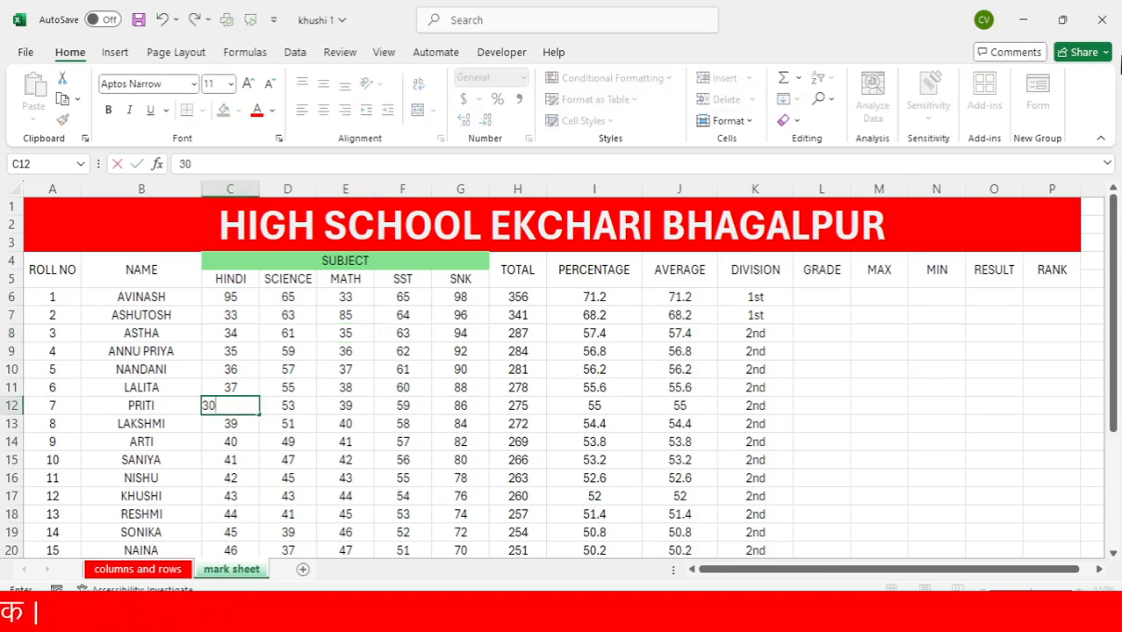
pyautogui.press('Tab')
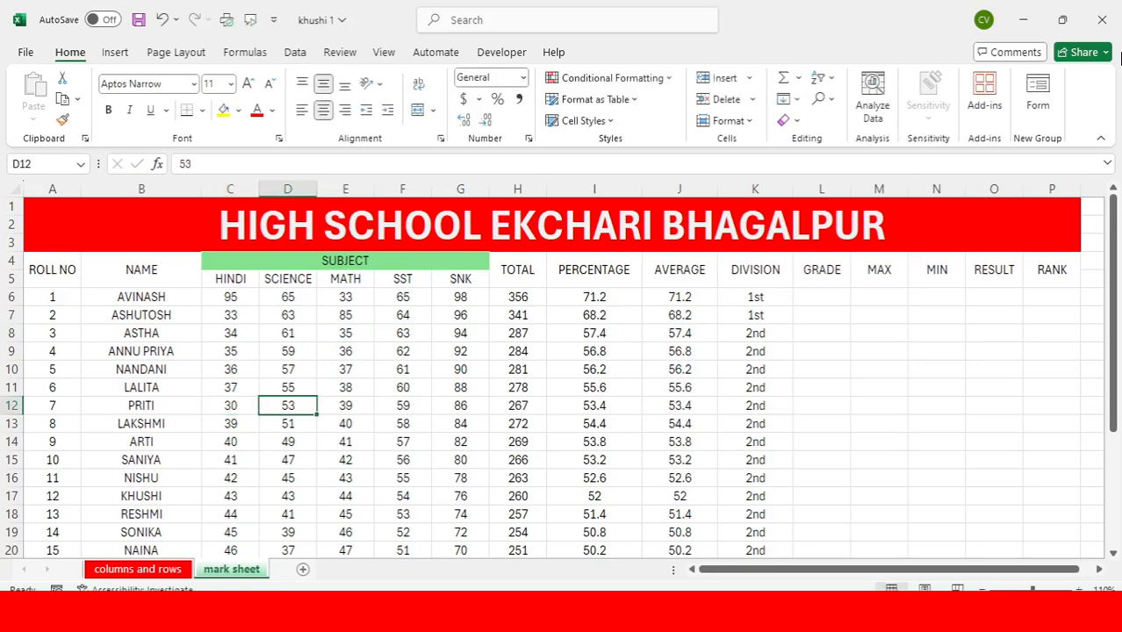
pyautogui.write('30')
pyautogui.press('Tab')
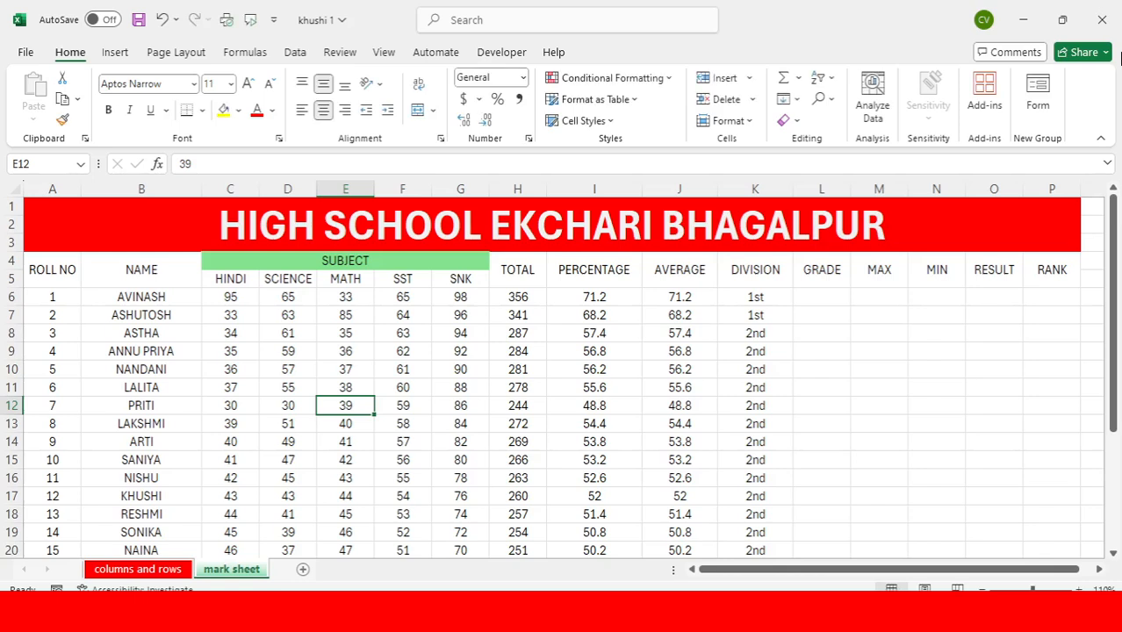
pyautogui.write('0')
pyautogui.press('Tab')
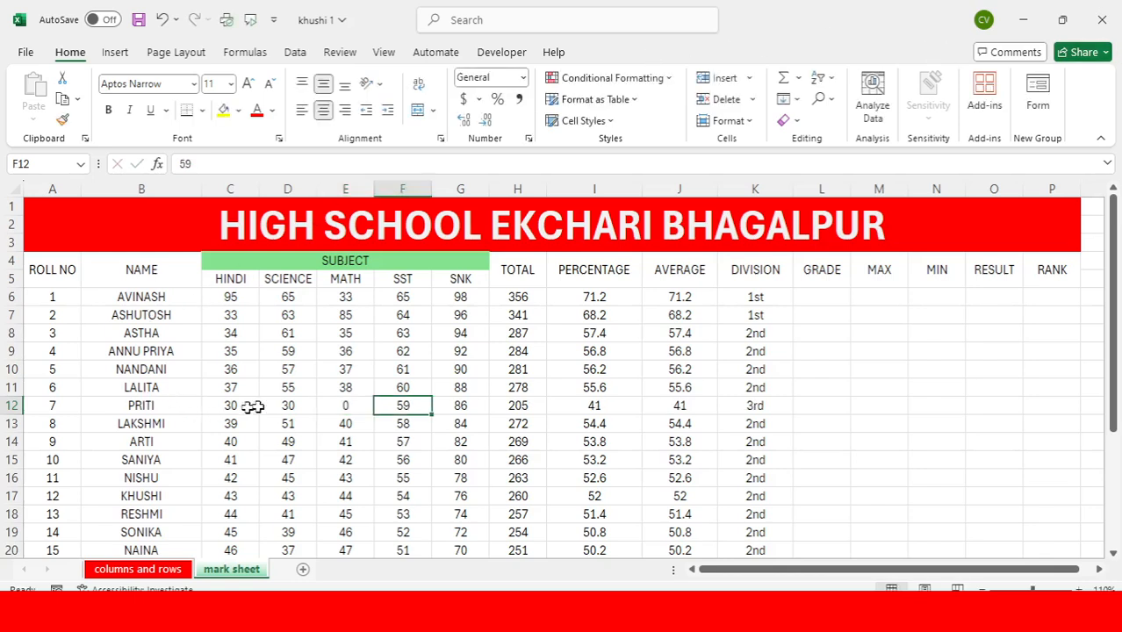
# Set the Math and SST marks of roll number 7 in E12 and F12 to 30 each
pyautogui.click(337, 405)
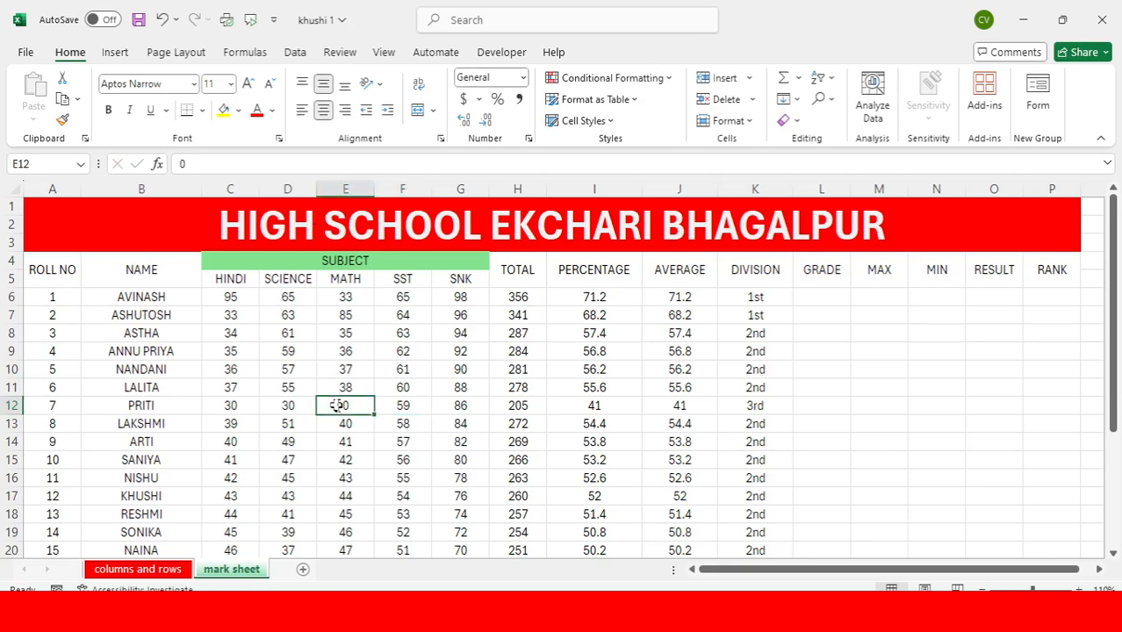
pyautogui.write('30')
pyautogui.press('Tab')
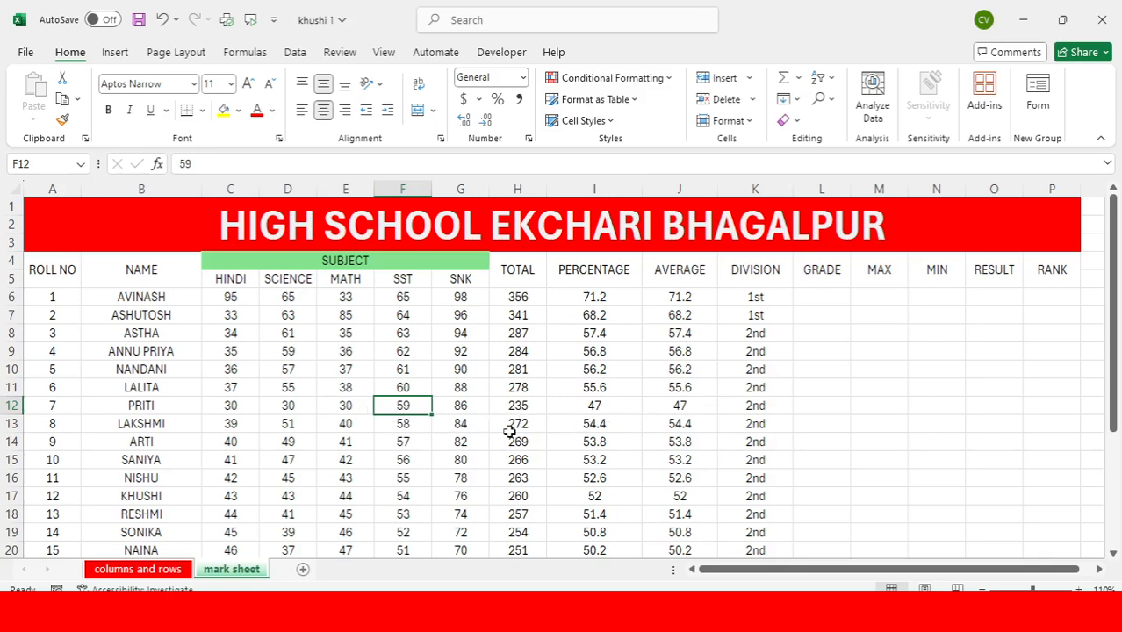
pyautogui.write('3030')
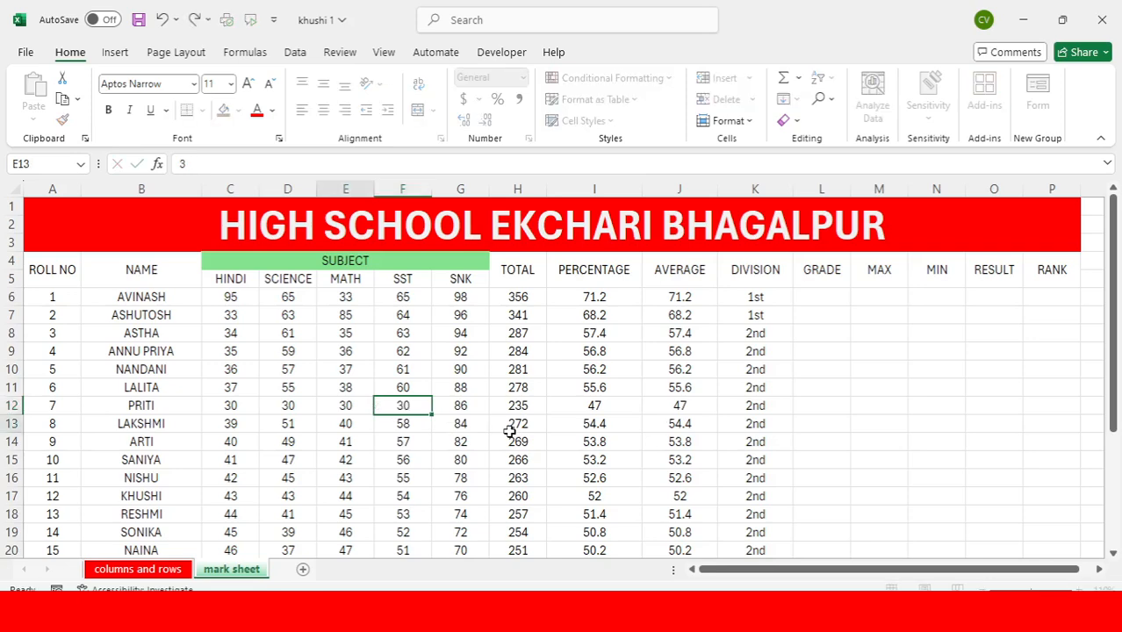
pyautogui.press('Return')
pyautogui.click(463, 403)
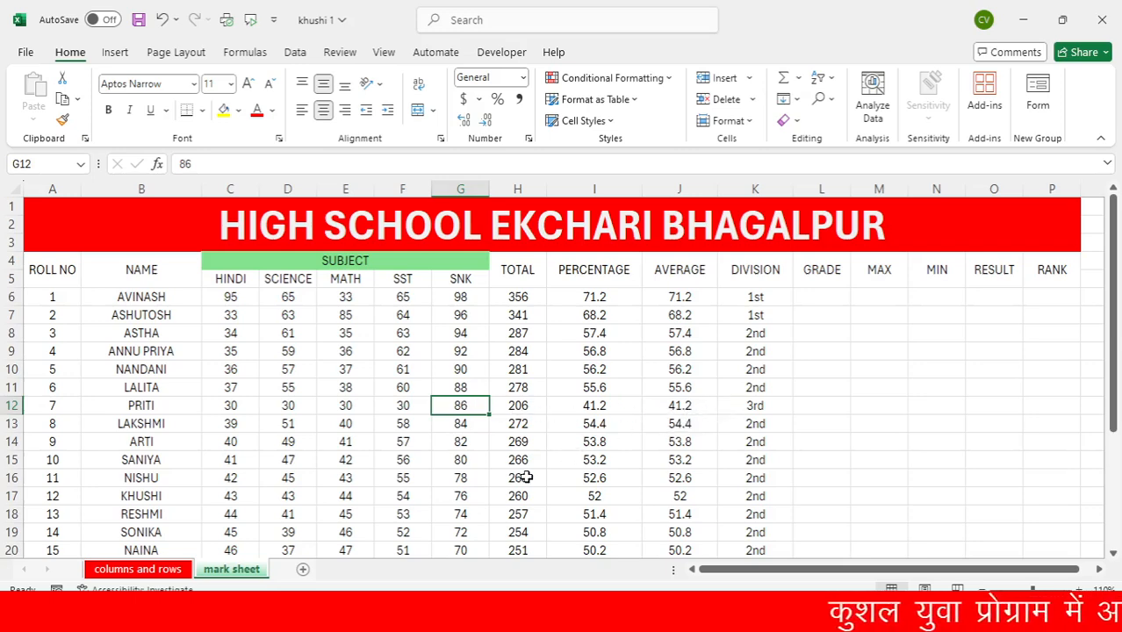
# Set the Hindi marks of the last three students to 30 in C26, 29 in C27 and 30 in C28
pyautogui.scroll(-4, 525, 478)
pyautogui.scroll(-2, 525, 478)
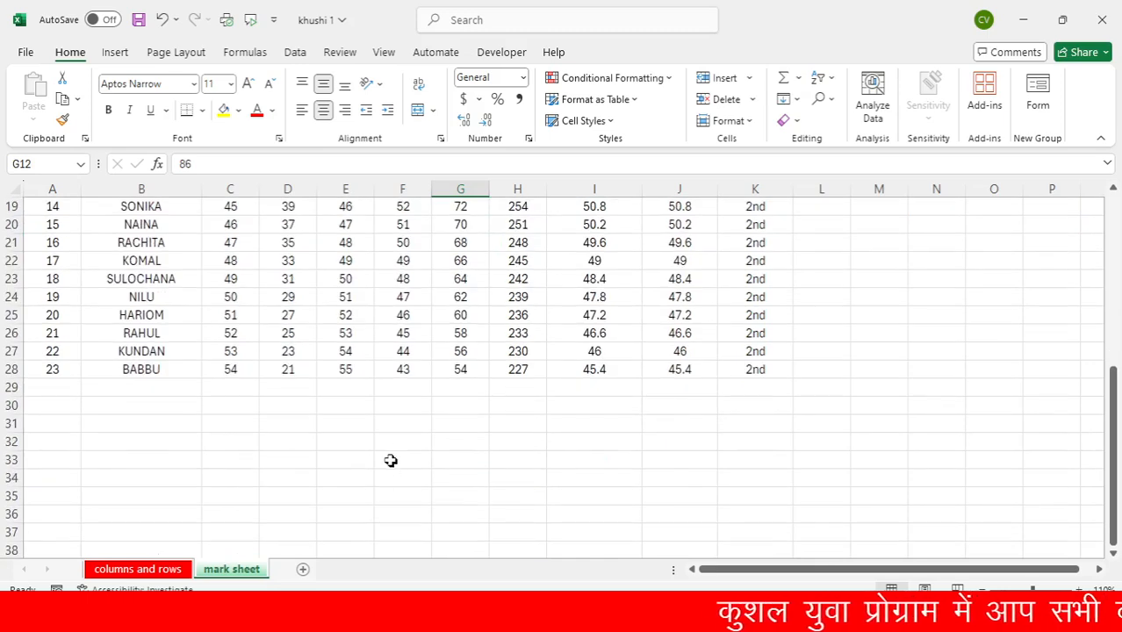
pyautogui.scroll(2, 389, 460)
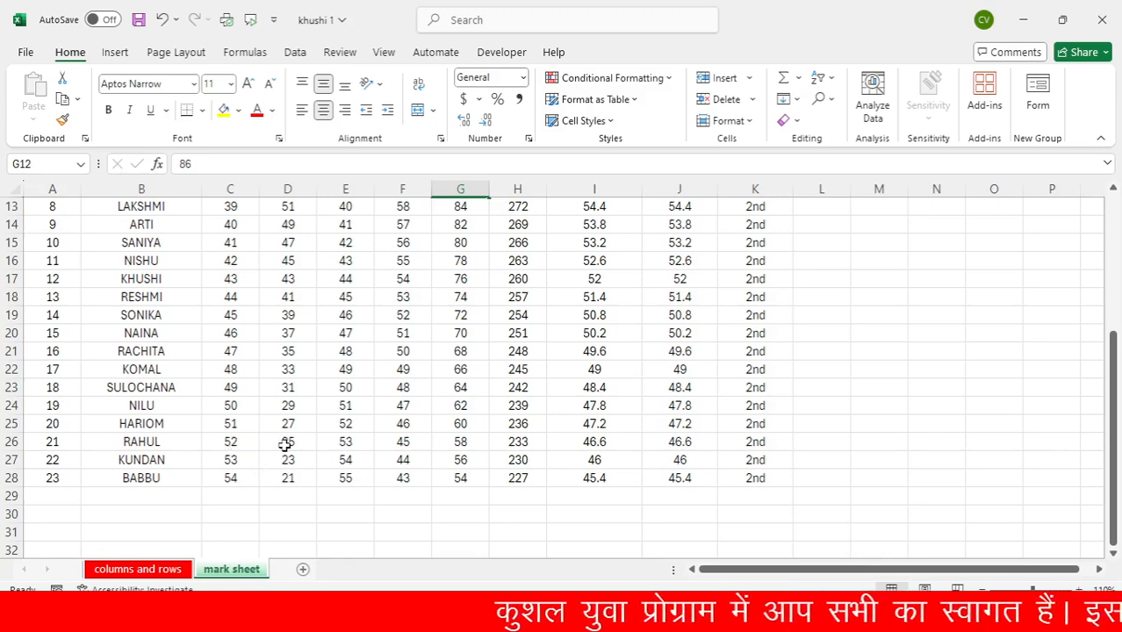
pyautogui.click(236, 444)
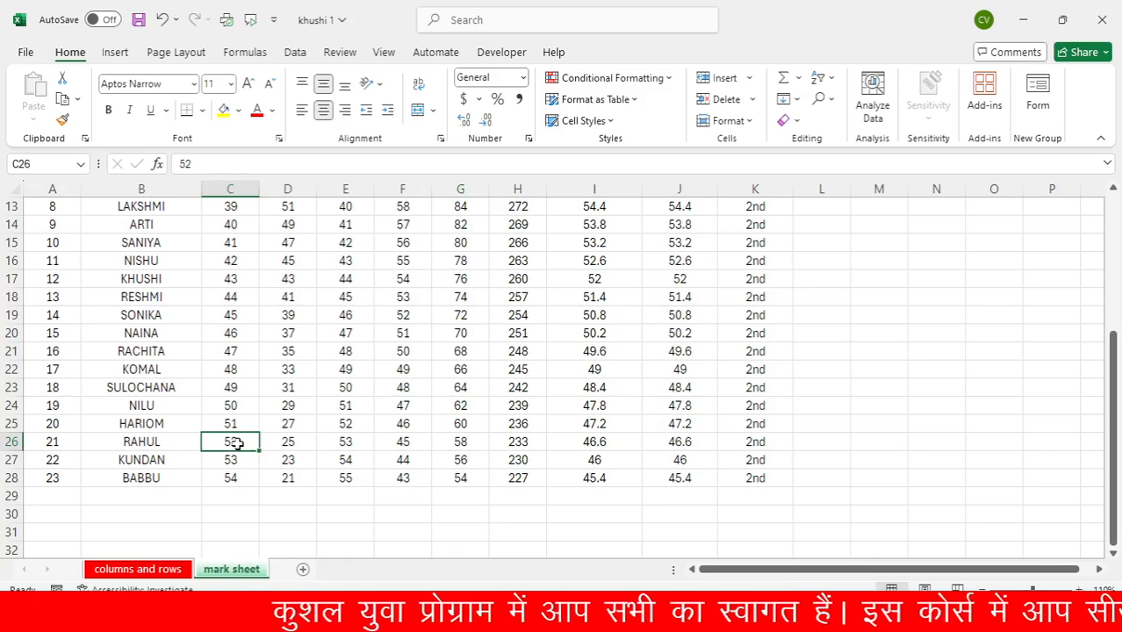
pyautogui.write('30')
pyautogui.press('Return')
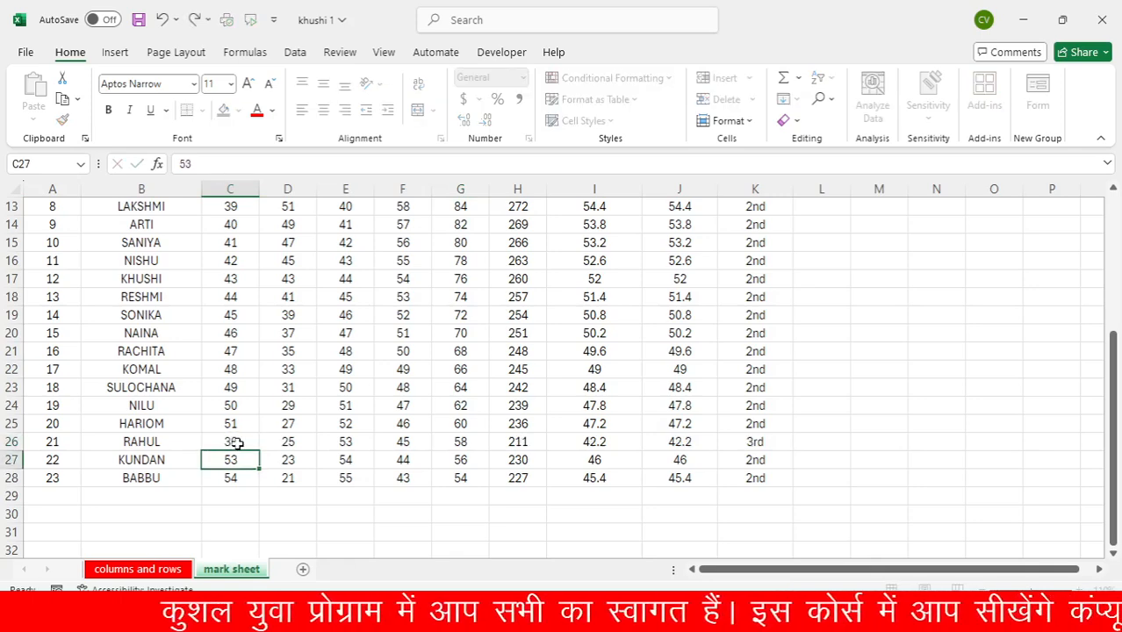
pyautogui.write('29')
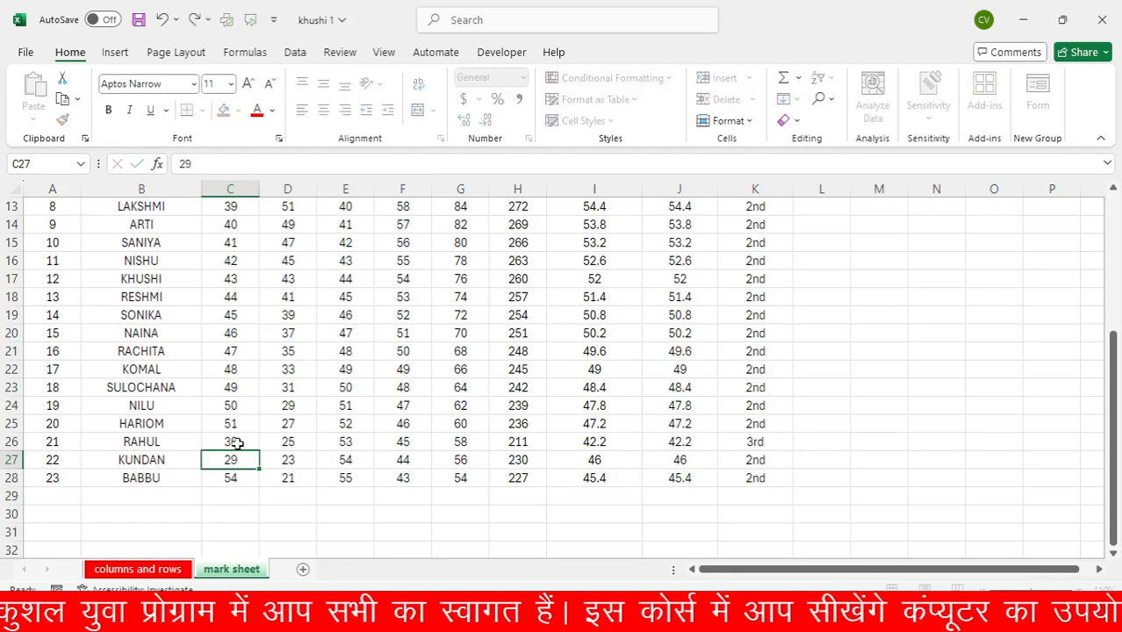
pyautogui.press('Return')
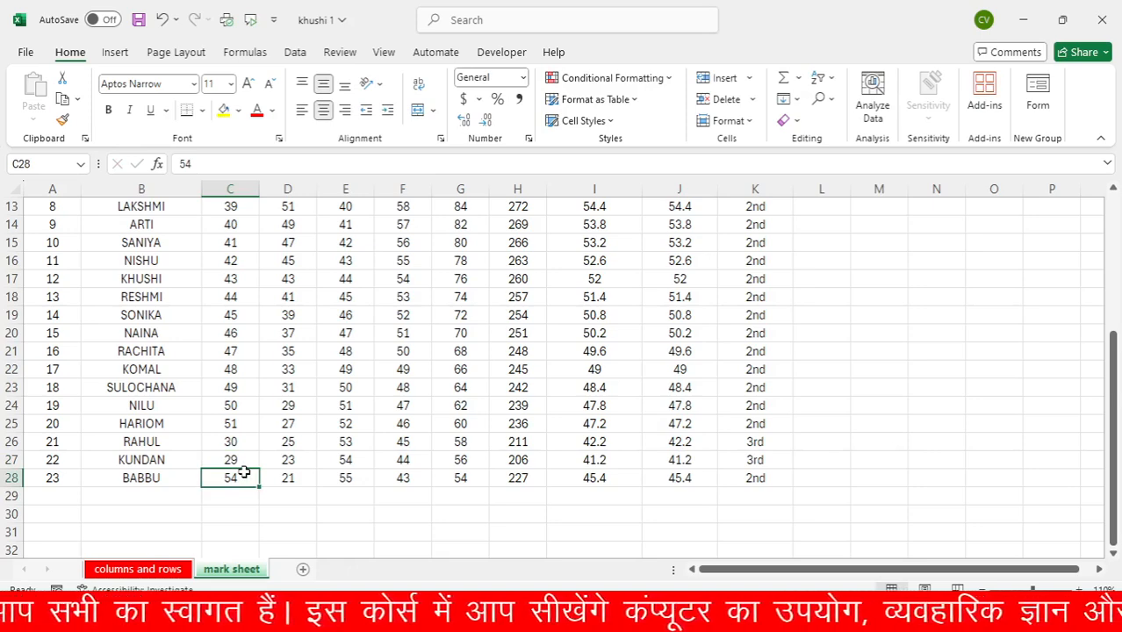
pyautogui.doubleClick(244, 472)
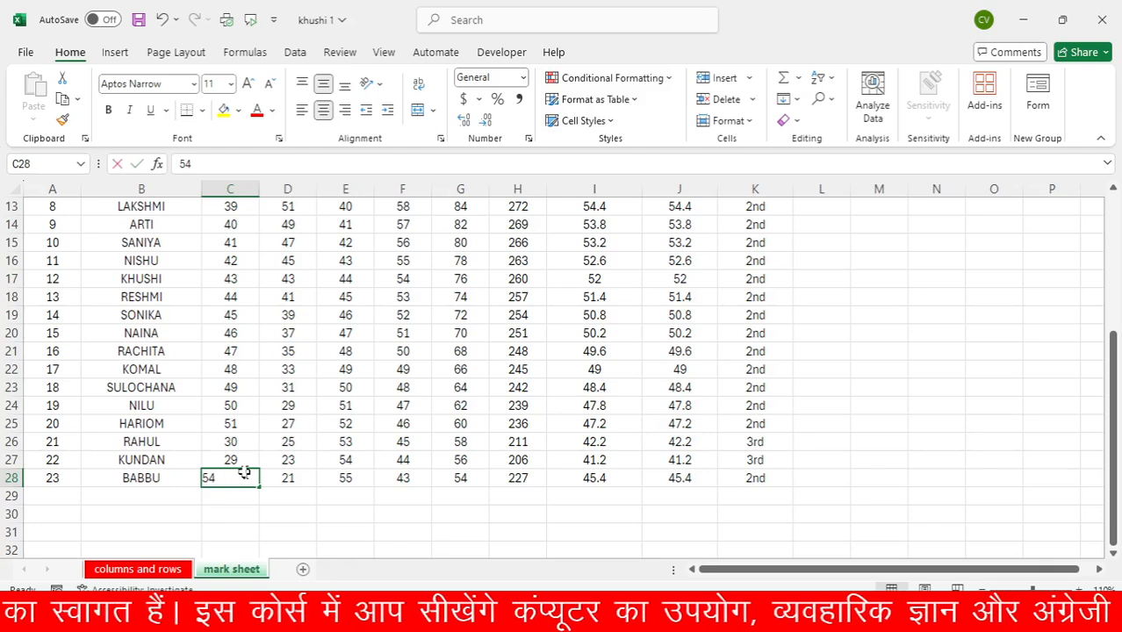
pyautogui.press('Return')
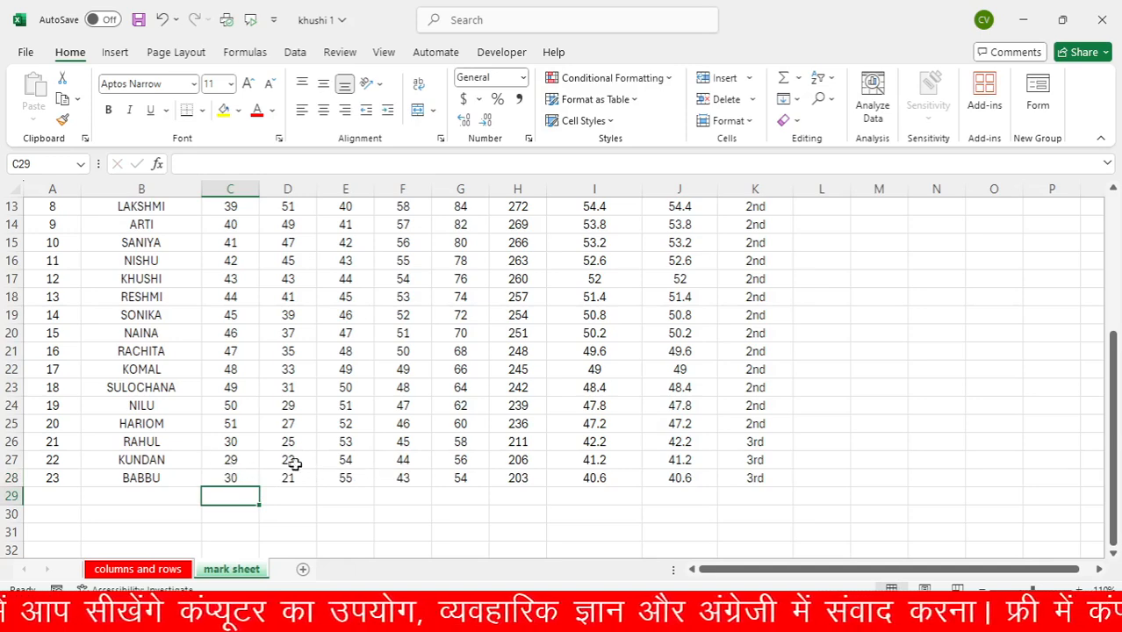
# Set the Math marks to 29 in E27 and 26 in E26 for roll numbers 22 and 21
pyautogui.click(344, 460)
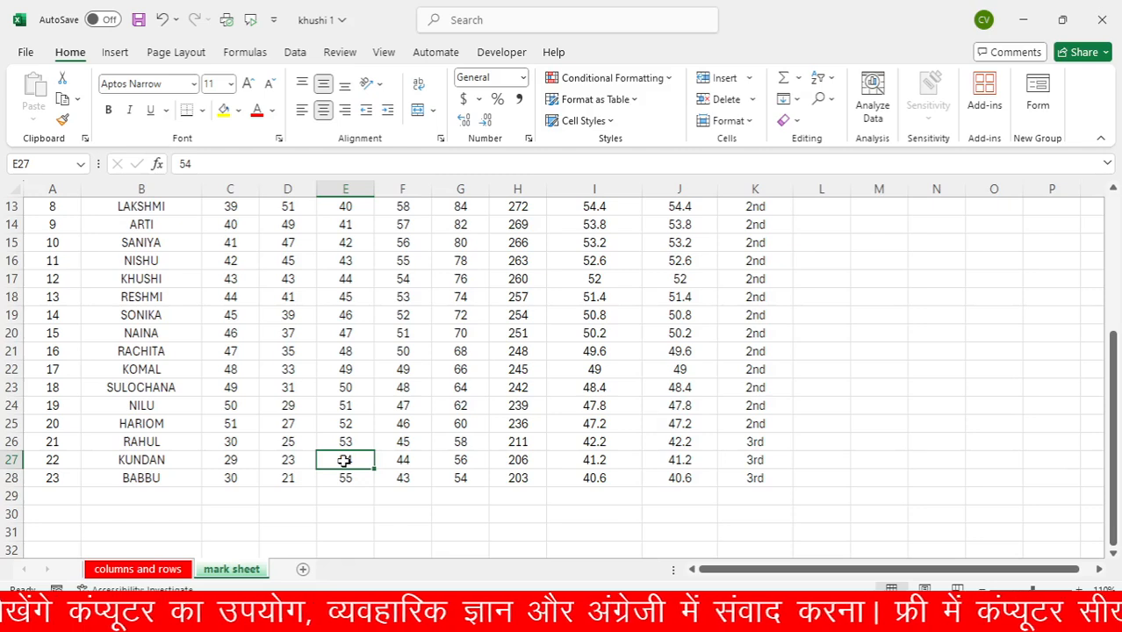
pyautogui.write('29')
pyautogui.press('Return')
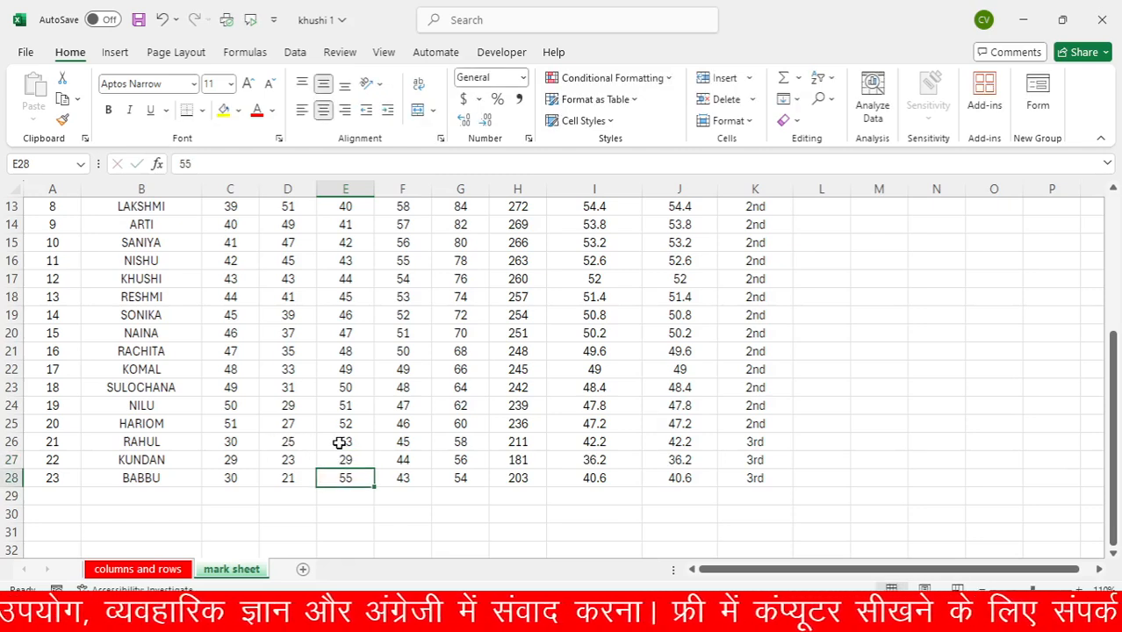
pyautogui.click(339, 443)
pyautogui.write('26')
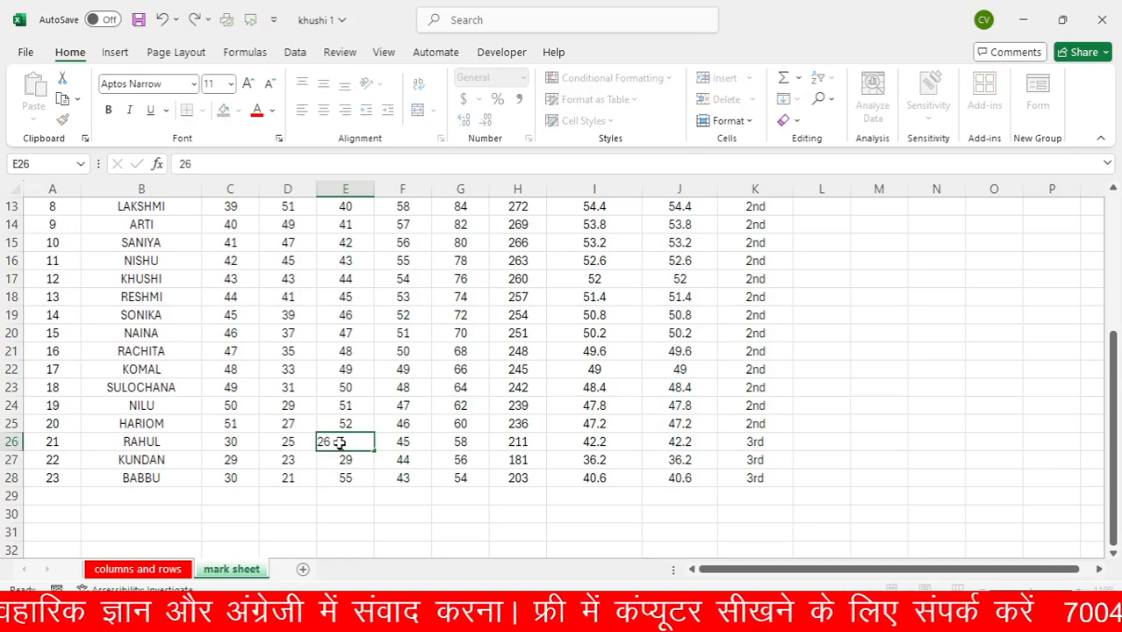
pyautogui.press('Return')
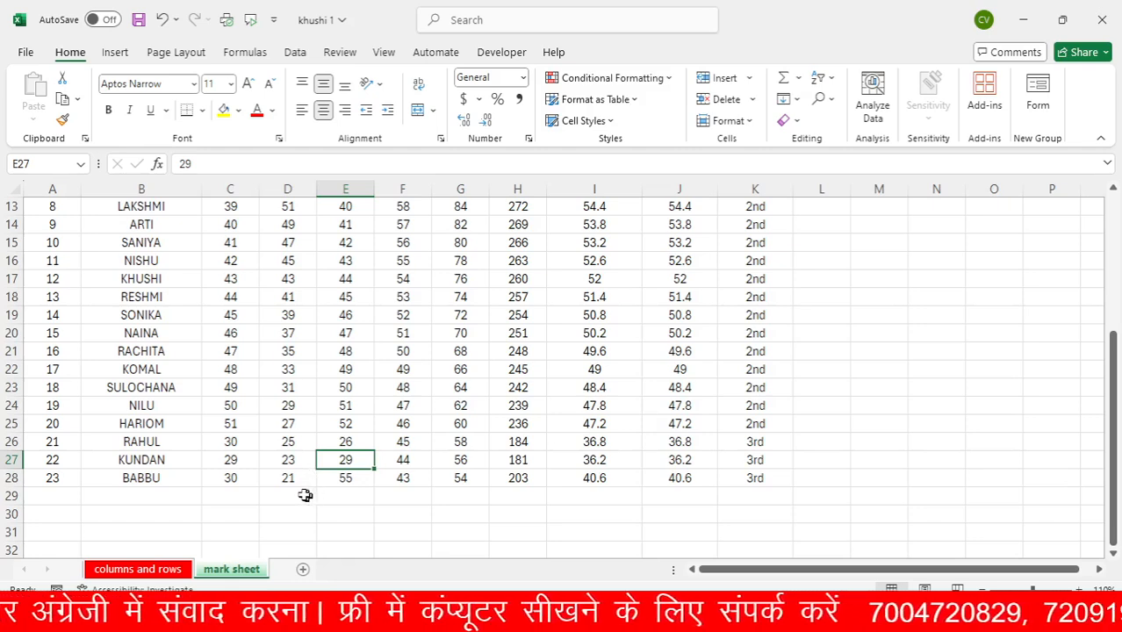
# Set the SST and SNK marks of roll number 22 in F27 and G27 to 30 each
pyautogui.click(405, 460)
pyautogui.write('30')
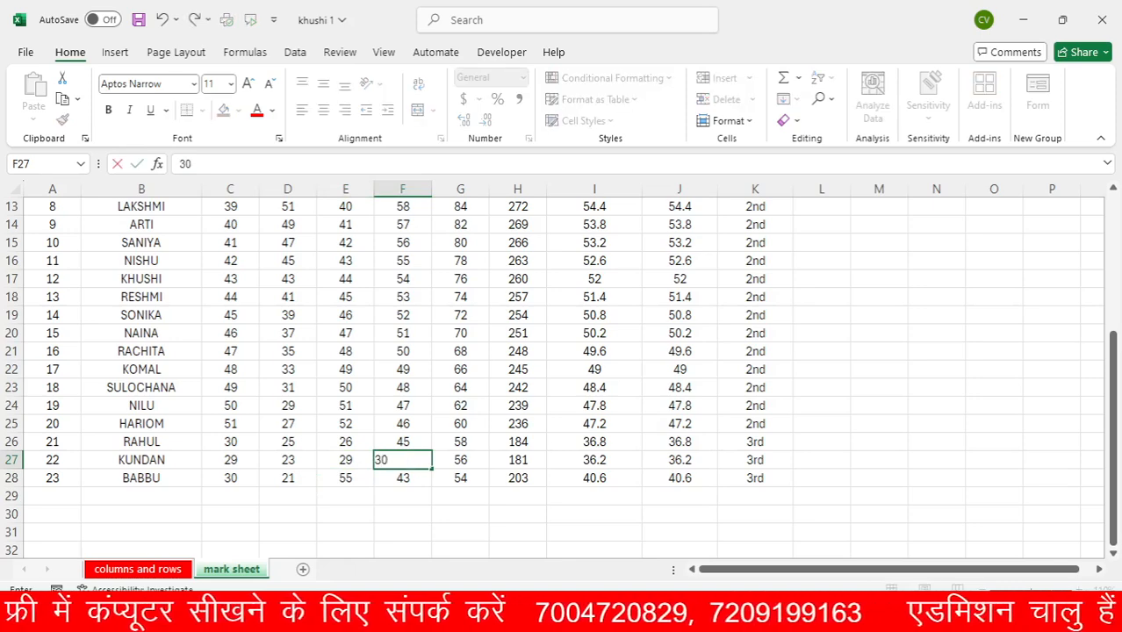
pyautogui.press('Tab')
pyautogui.write('30')
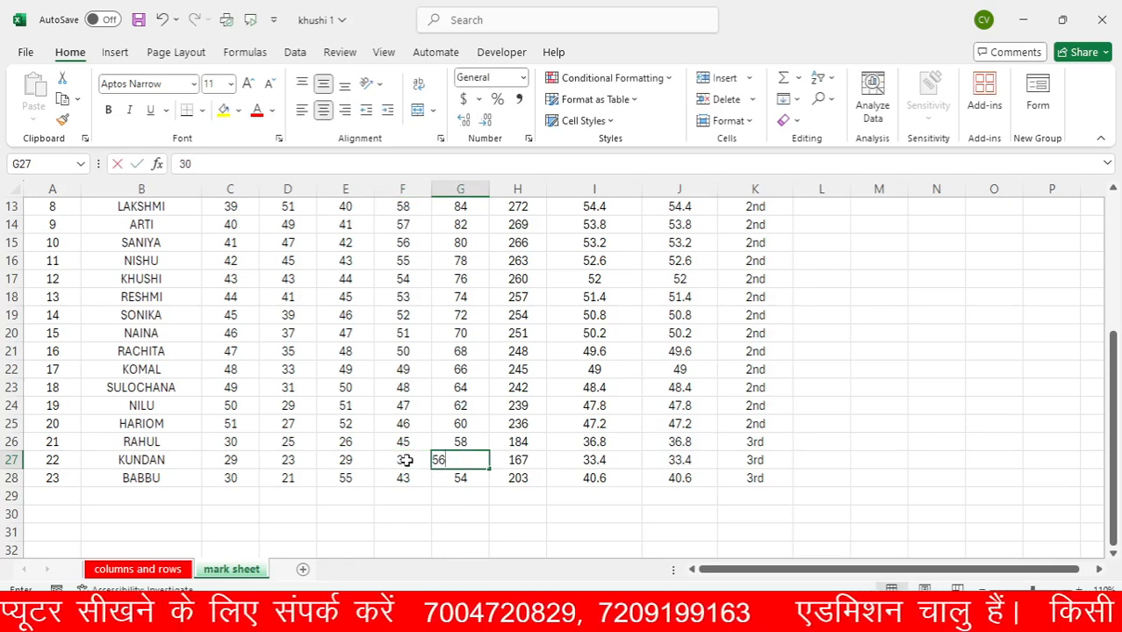
pyautogui.press('Tab')
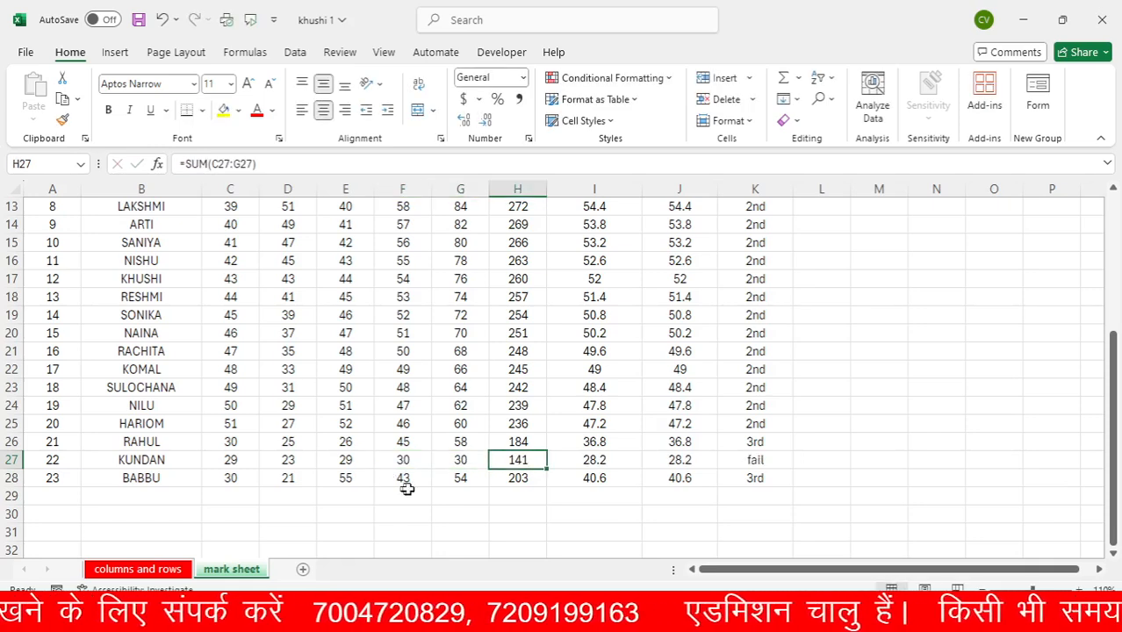
# Set the last student's SNK mark in G28 and SST mark in F28 to 30 each
pyautogui.click(451, 482)
pyautogui.write('3')
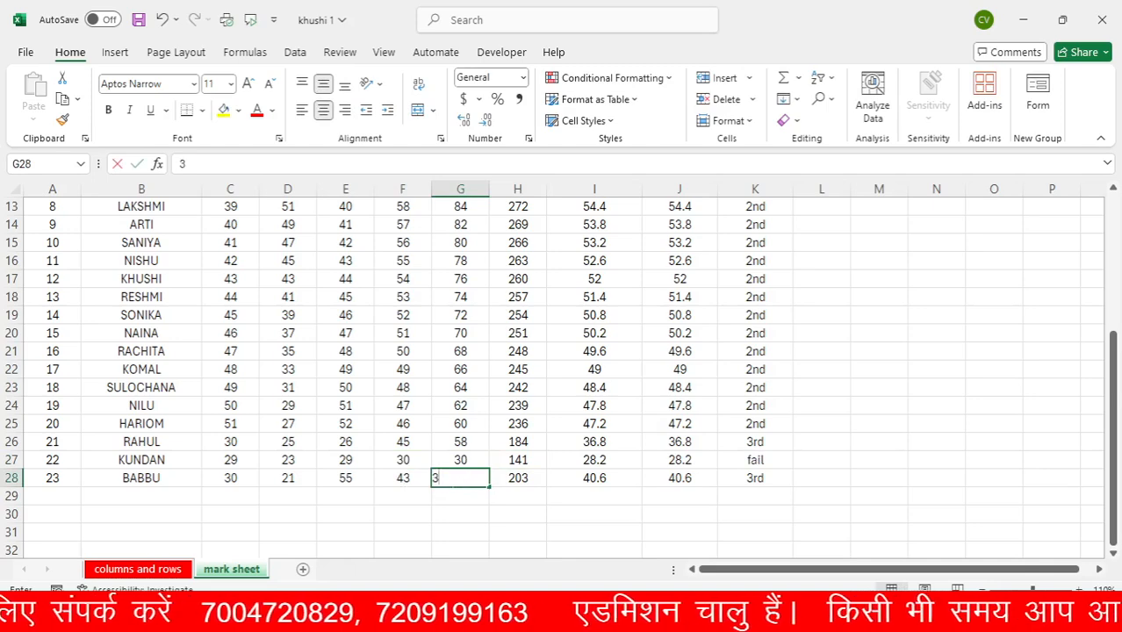
pyautogui.write('0')
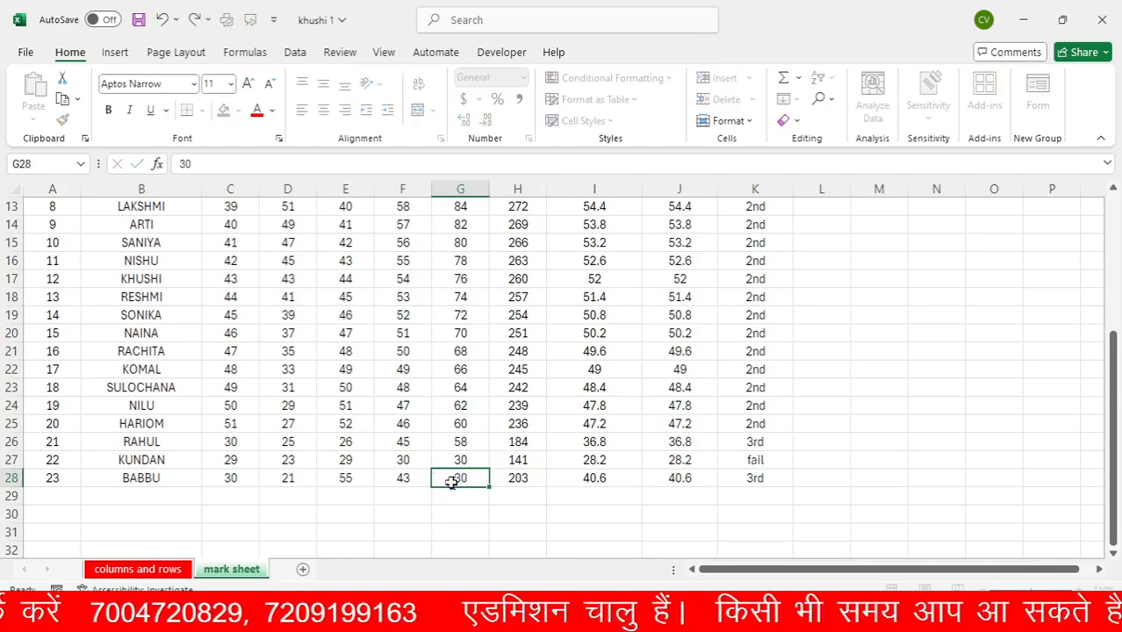
pyautogui.press('Left')
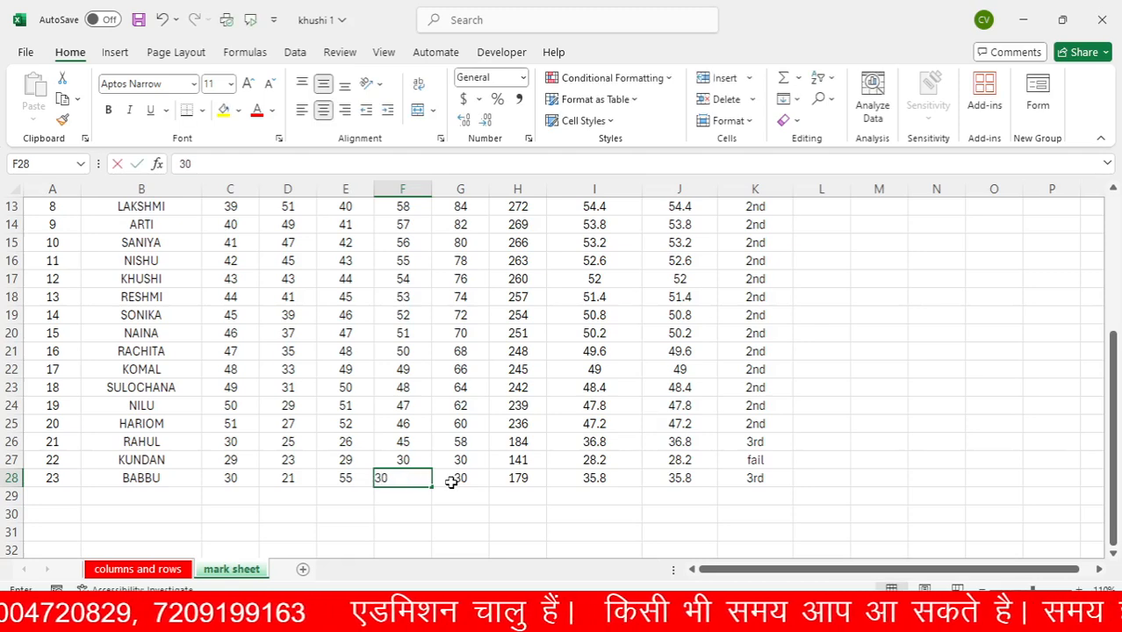
pyautogui.press('Return')
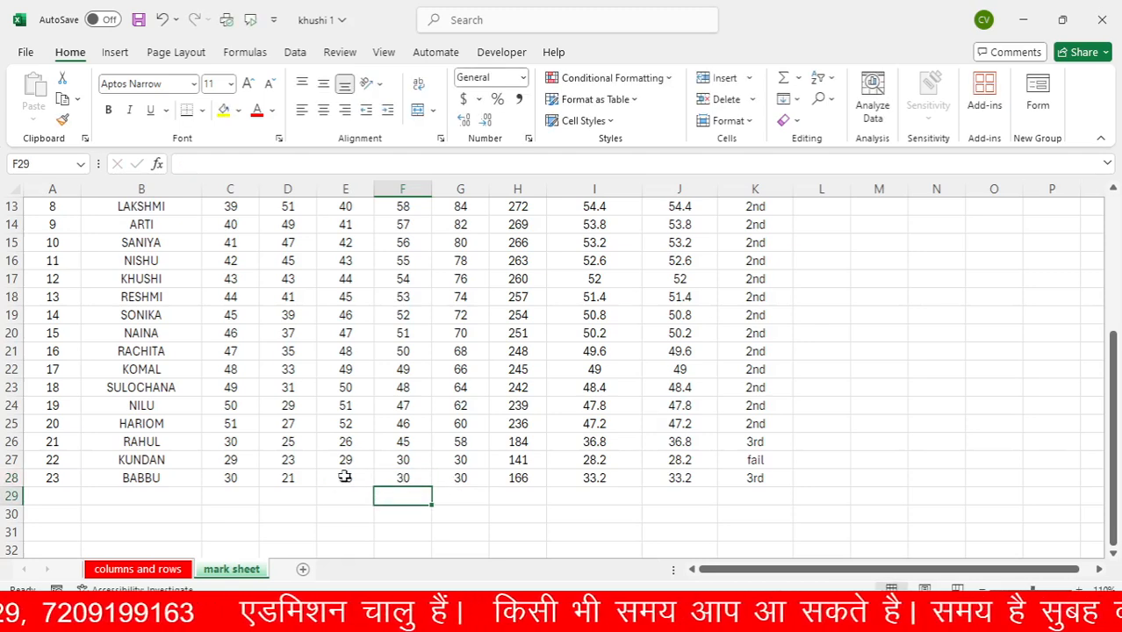
# Set the last student's Math mark in E28 to 30
pyautogui.click(346, 476)
pyautogui.write('55')
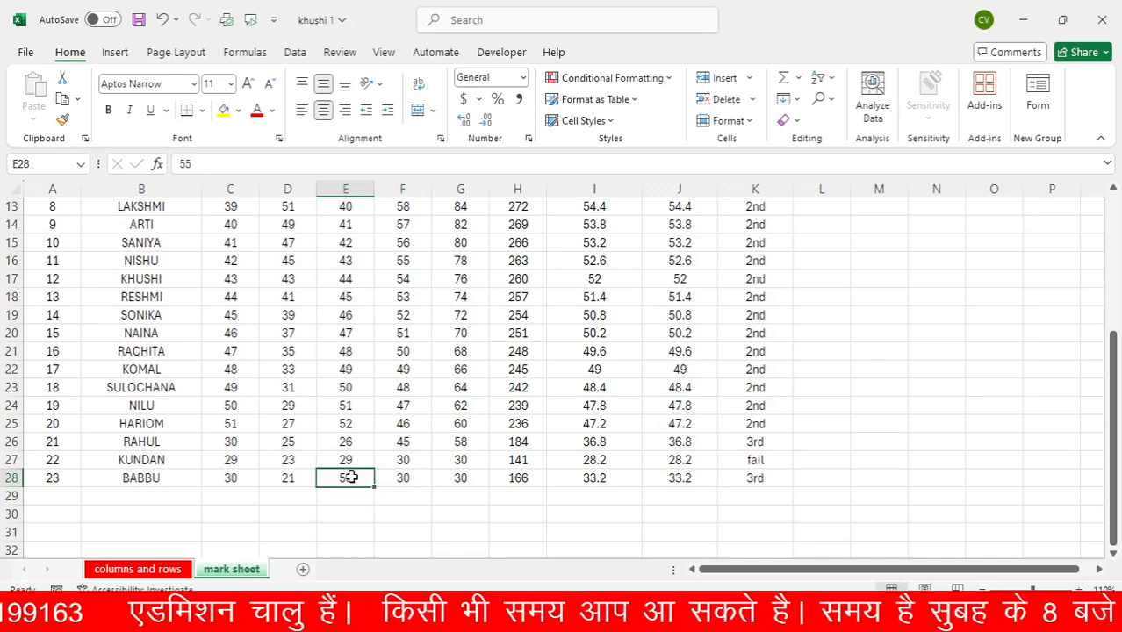
pyautogui.press('BackSpace')
pyautogui.press('BackSpace')
pyautogui.write('30')
pyautogui.press('Return')
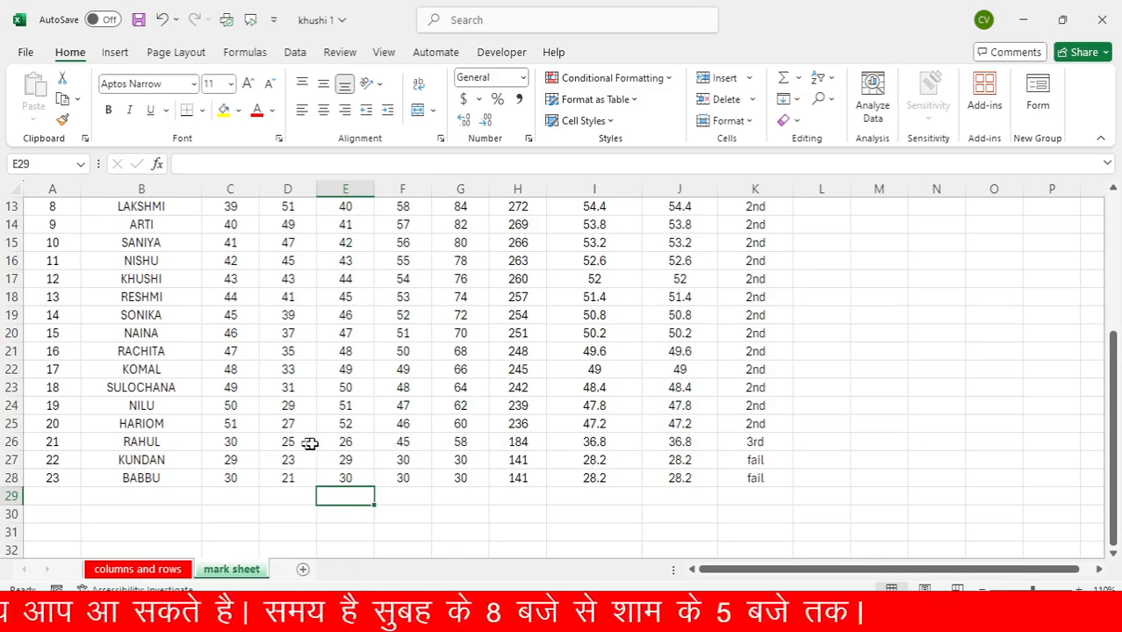
# Set roll number 21's SST mark in F26 to 29 and SNK mark in G26 to 30
pyautogui.click(404, 443)
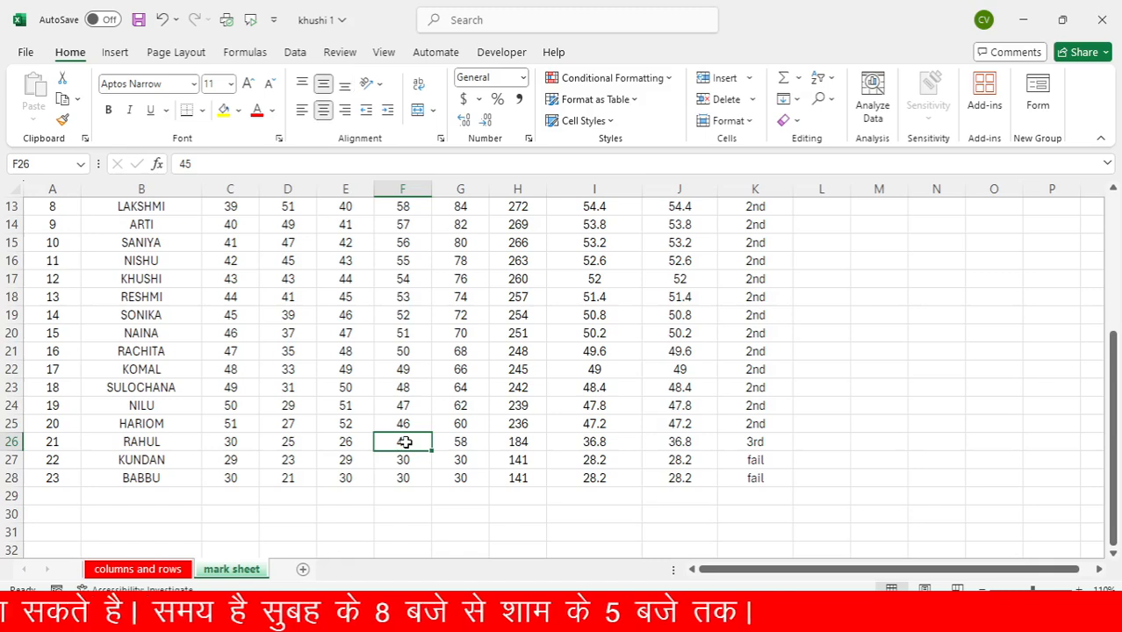
pyautogui.write('29')
pyautogui.press('Return')
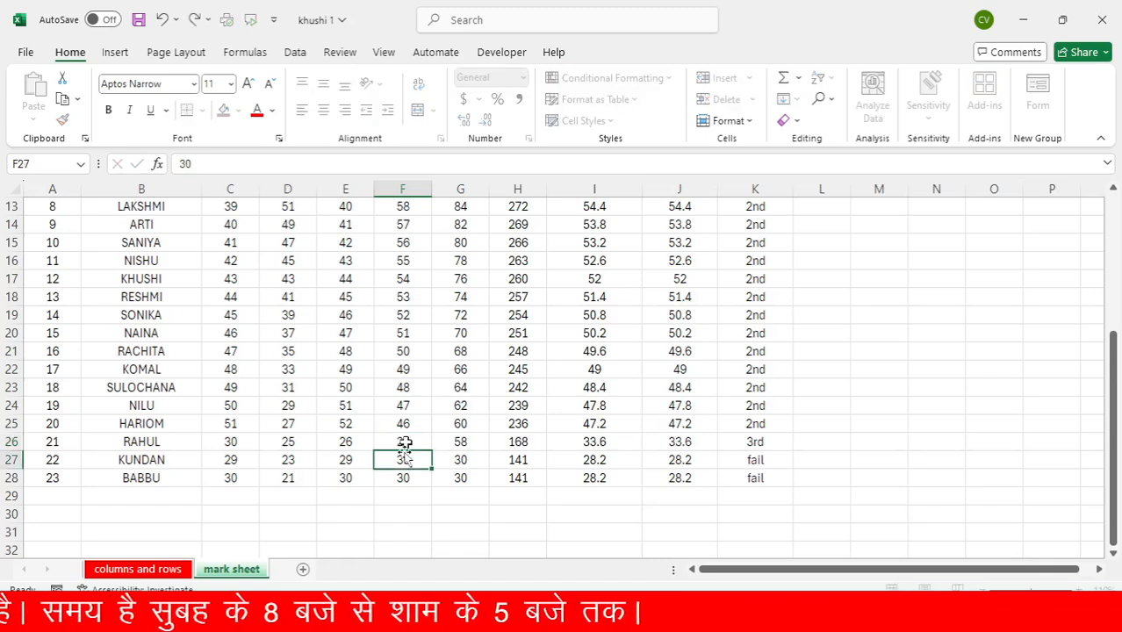
pyautogui.click(456, 443)
pyautogui.doubleClick(456, 443)
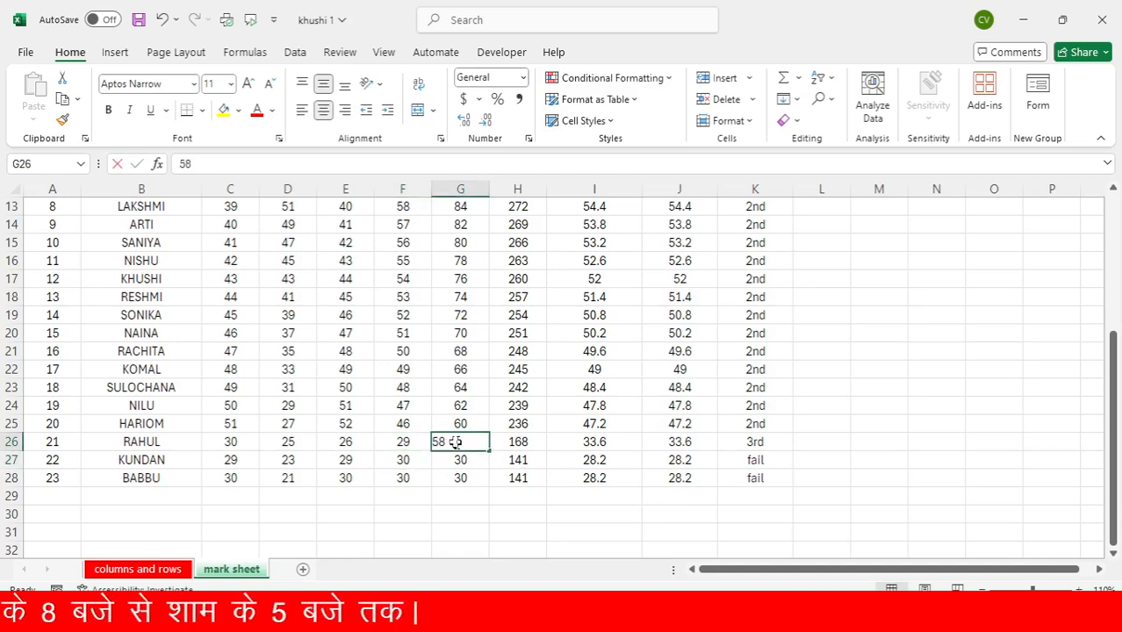
pyautogui.write('30')
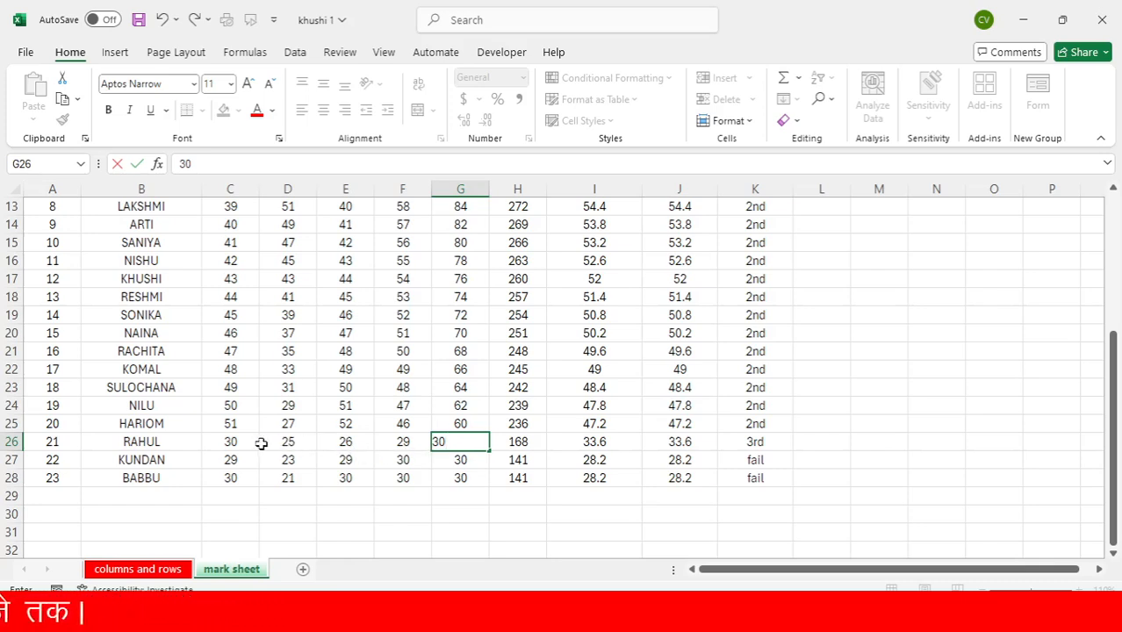
pyautogui.click(376, 406)
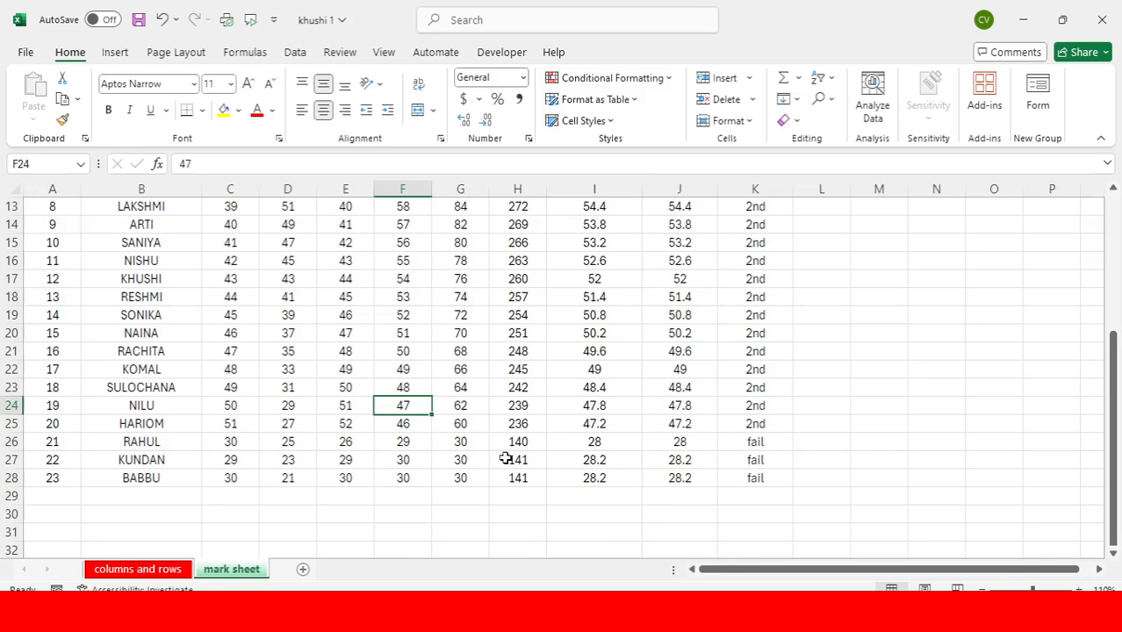
# Review the students' divisions across the mark sheet and inspect the nested IF formulas in K9 and K6
pyautogui.scroll(4, 506, 459)
pyautogui.scroll(-4, 505, 459)
pyautogui.scroll(4, 661, 446)
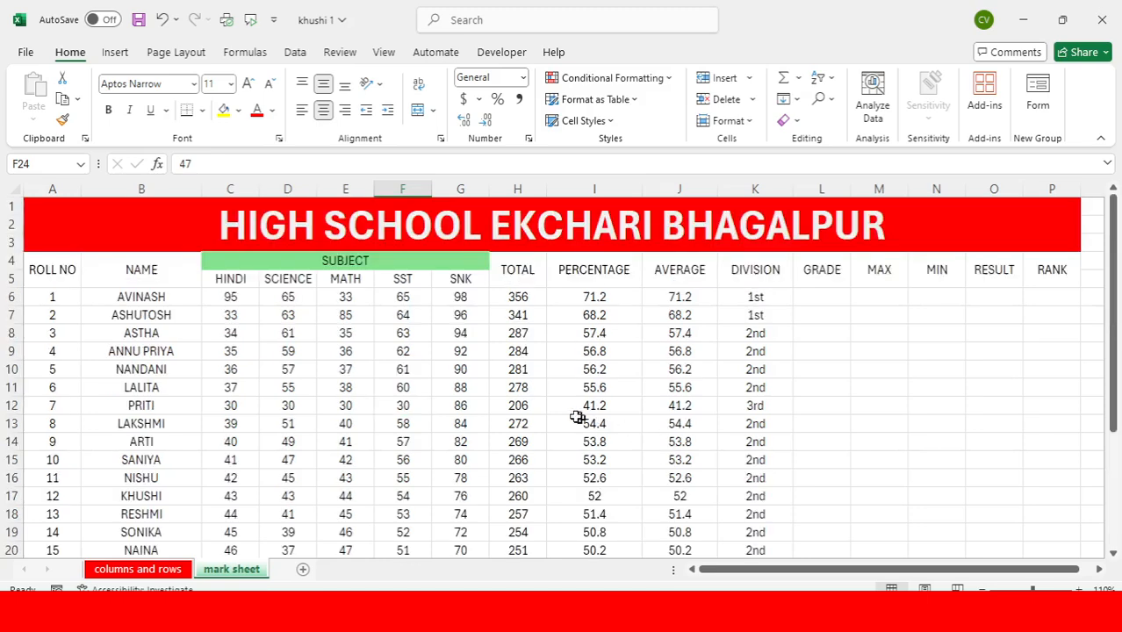
pyautogui.click(749, 350)
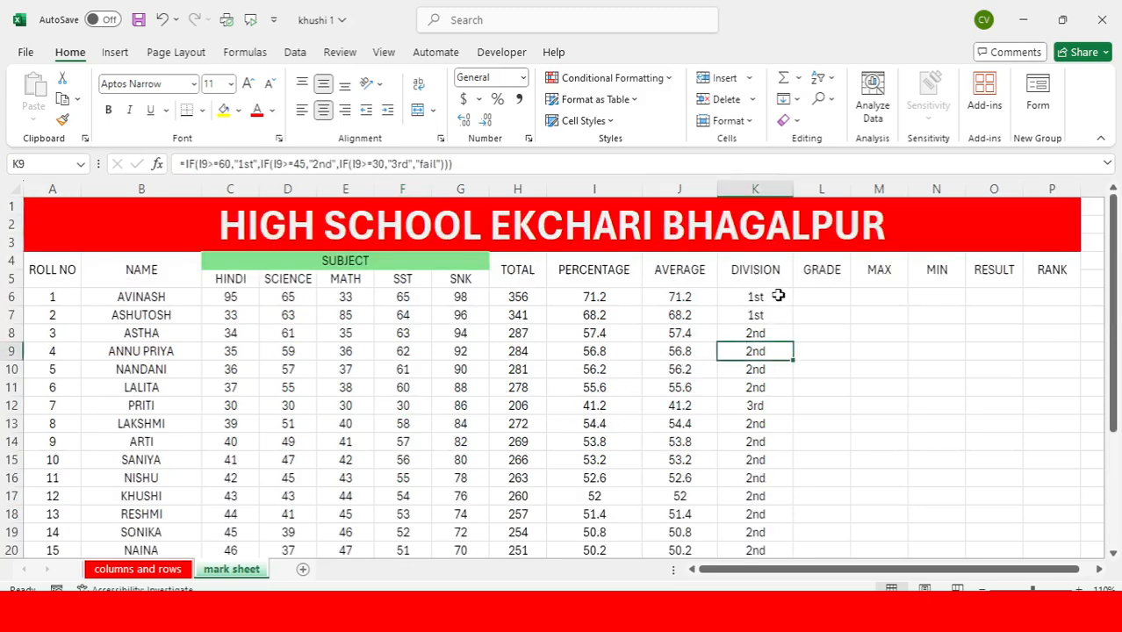
pyautogui.click(760, 298)
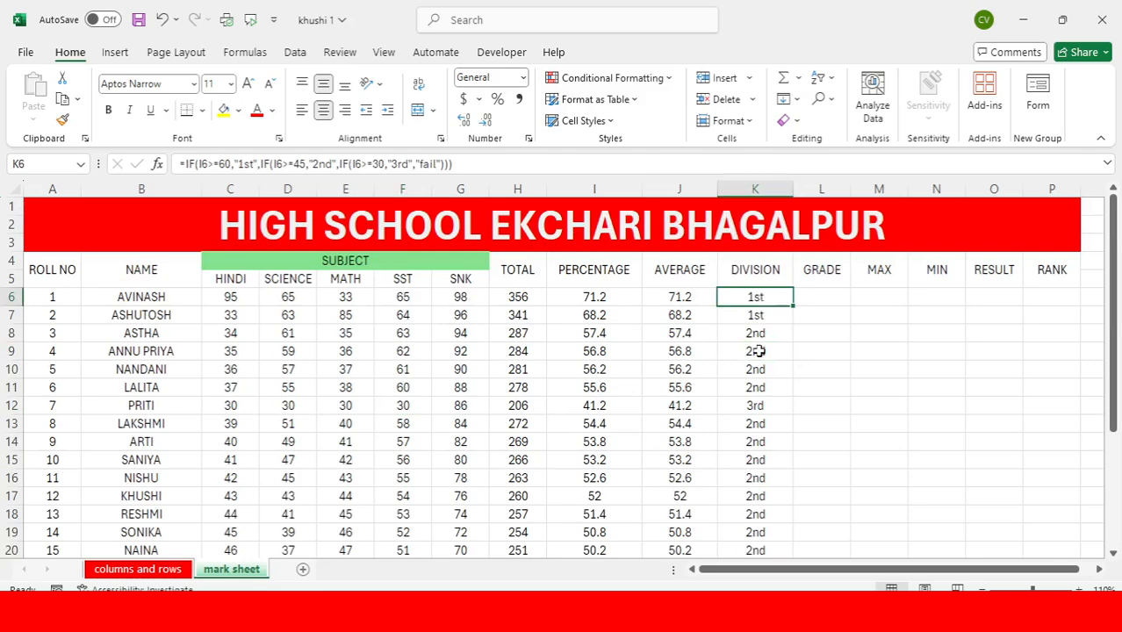
pyautogui.click(825, 316)
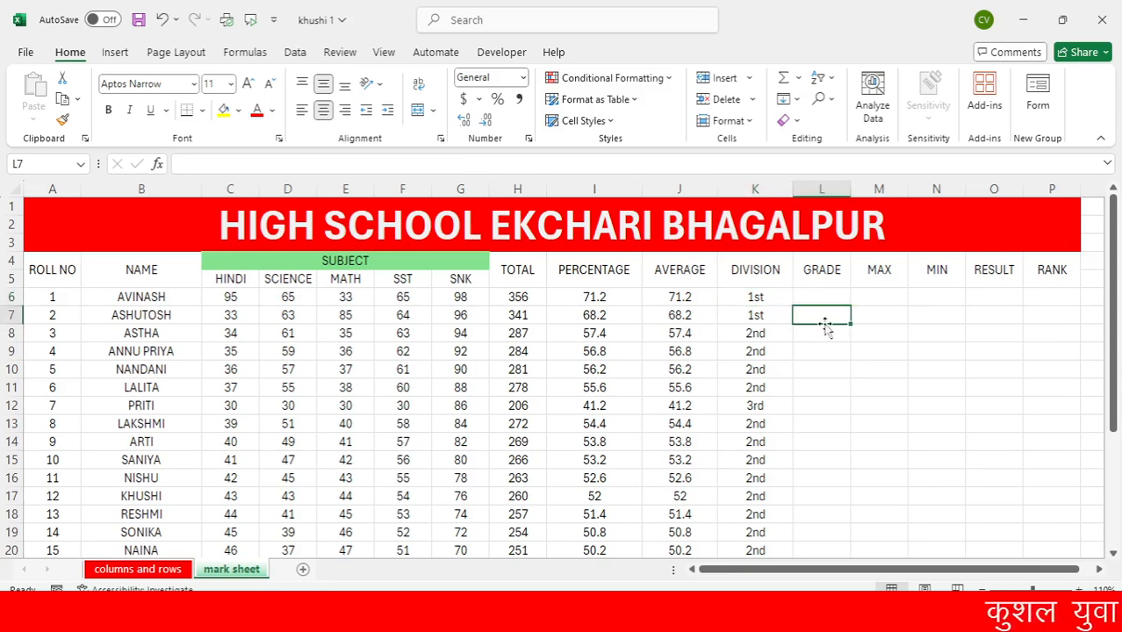
pyautogui.click(828, 300)
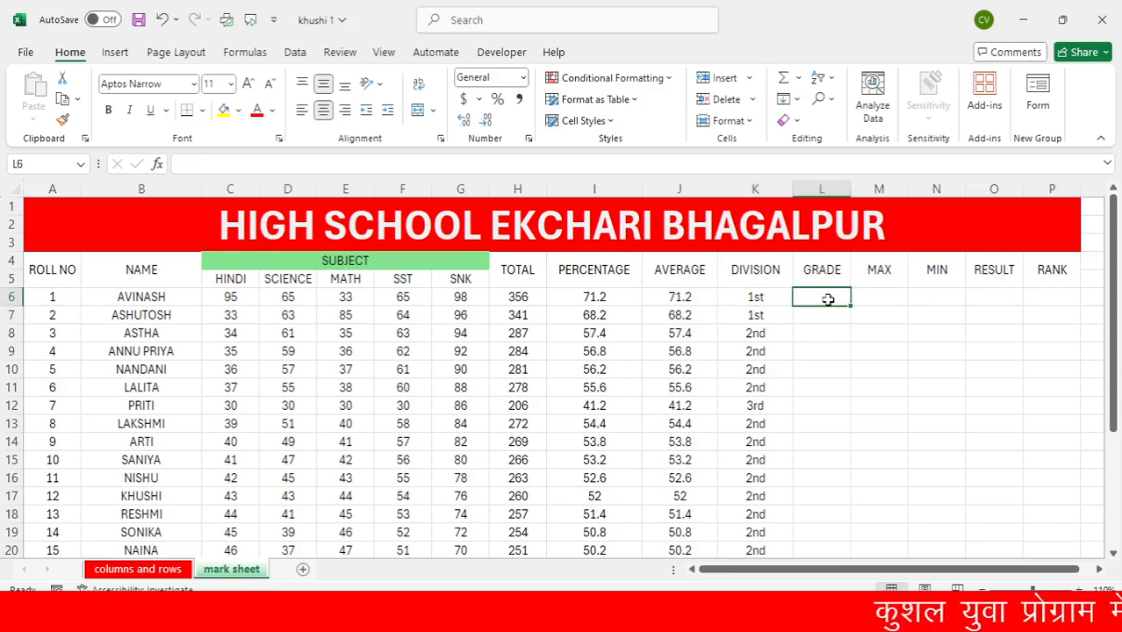
pyautogui.click(798, 351)
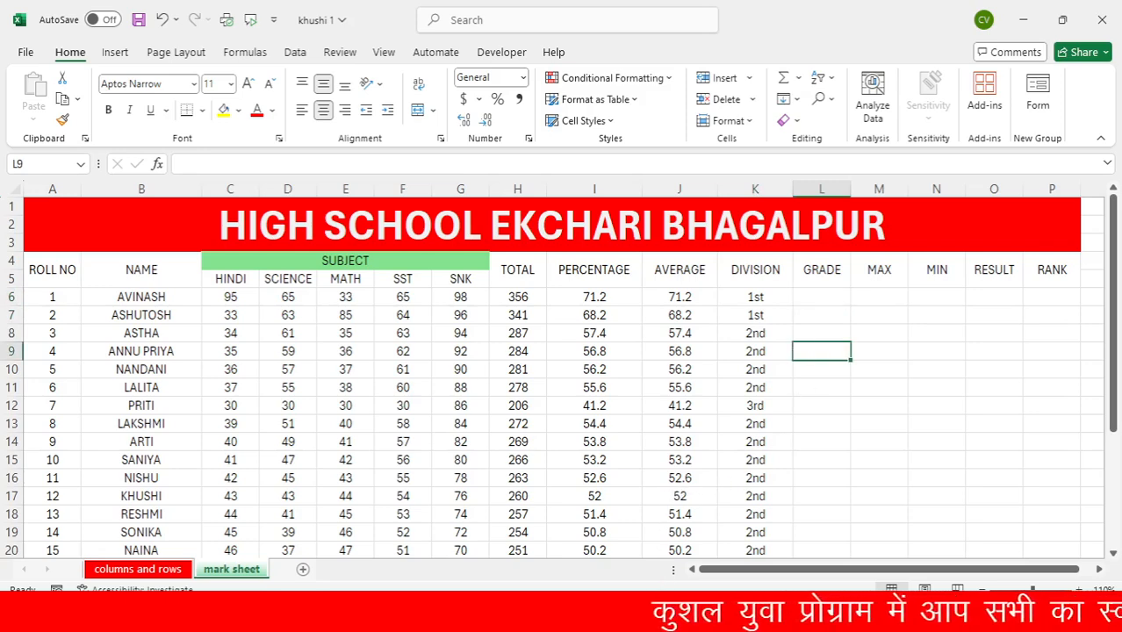
pyautogui.click(773, 615)
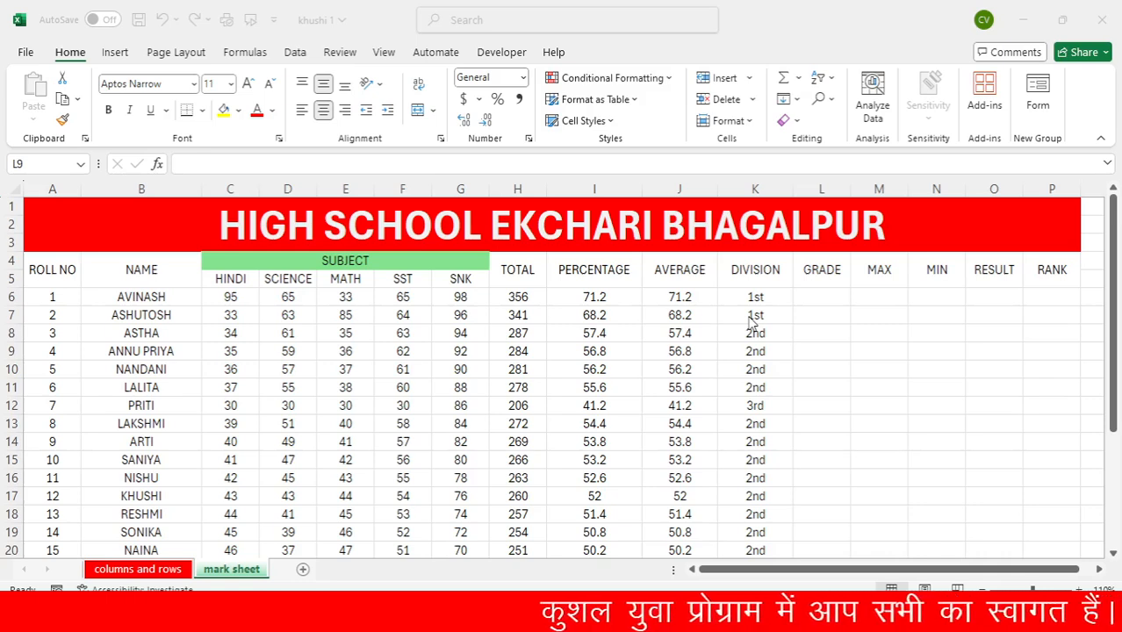